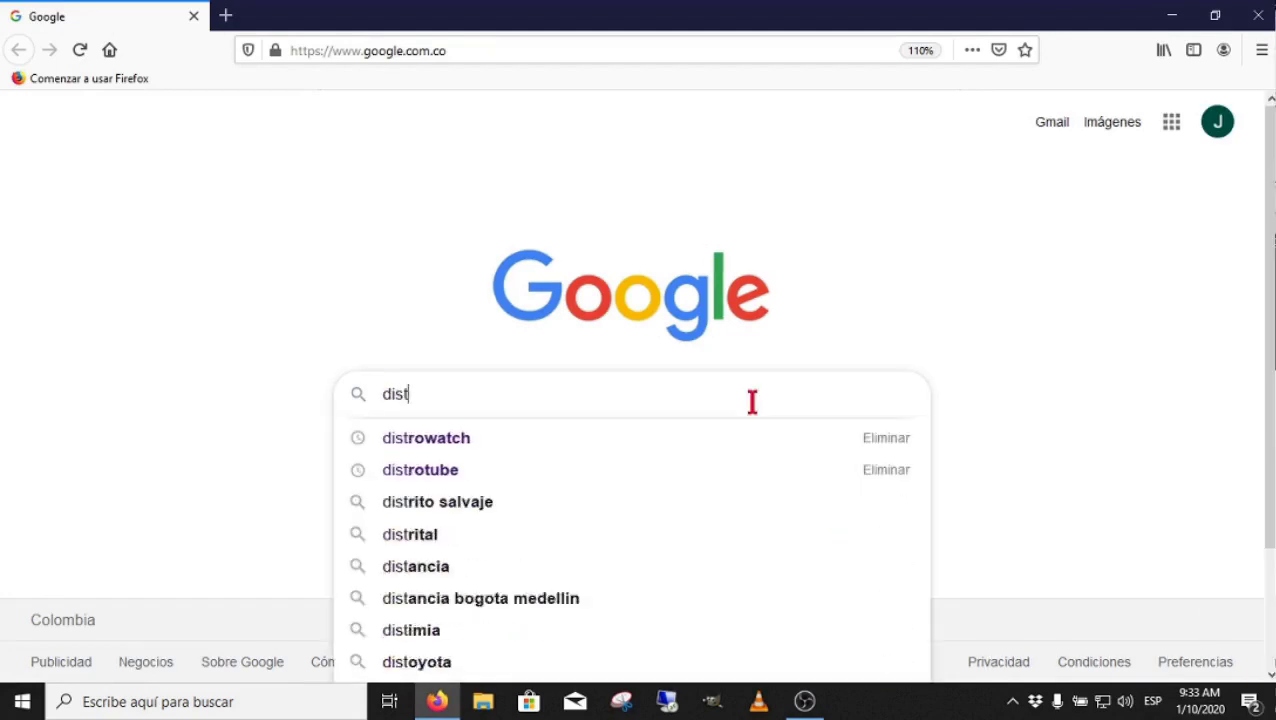
Search the web for distrowatch, view the DistroWatch site's distribution popularity ranking, and minimize the browser window.
key(Return)
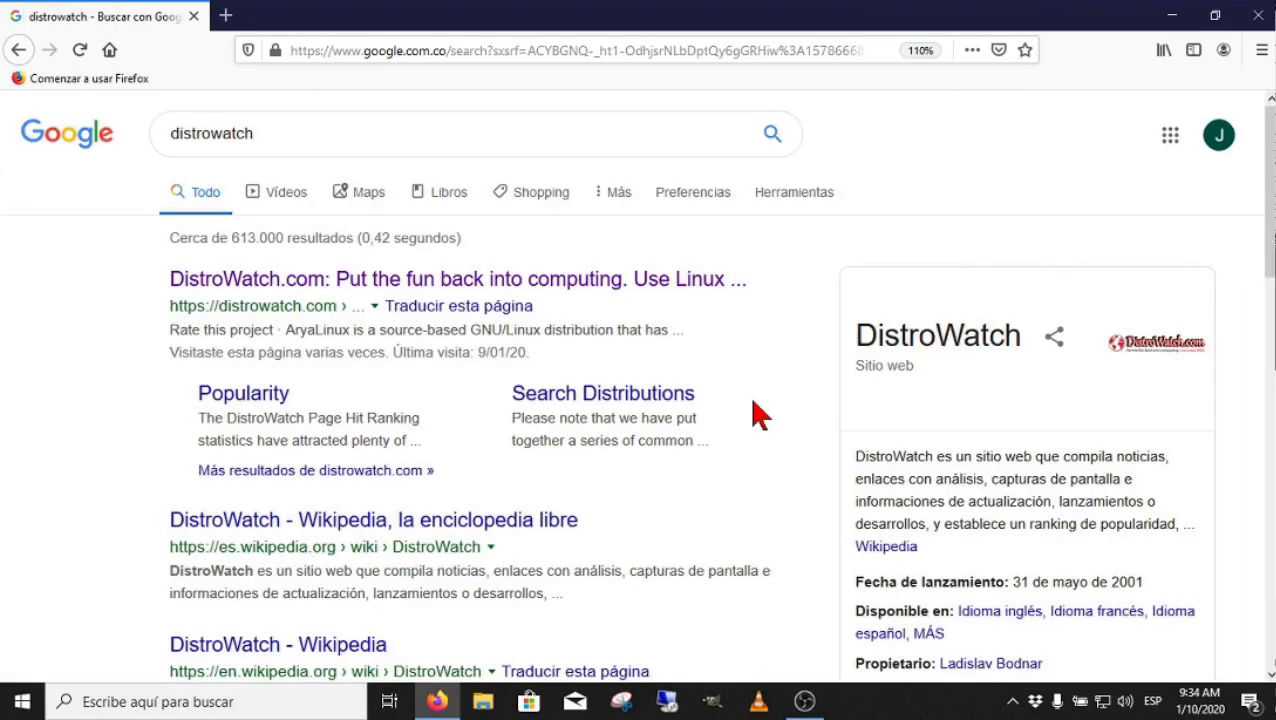
click(680, 280)
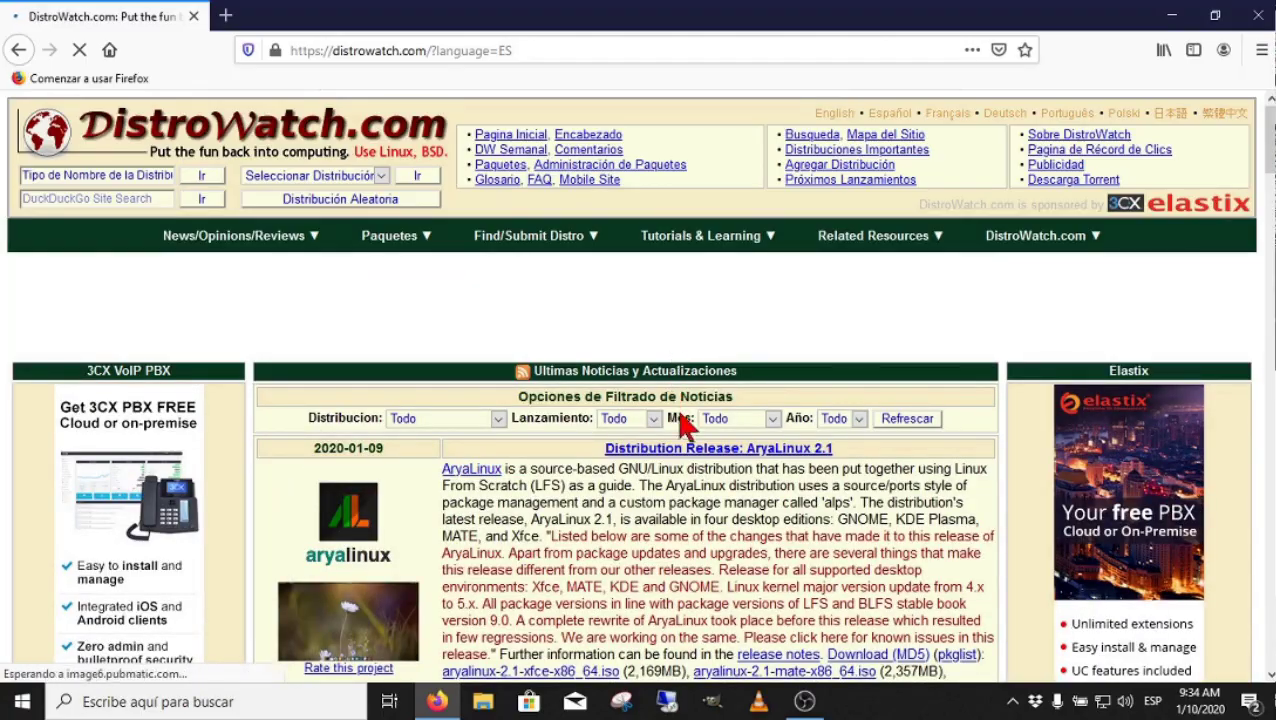
scroll(682, 415, down, 4)
scroll(680, 415, down, 2)
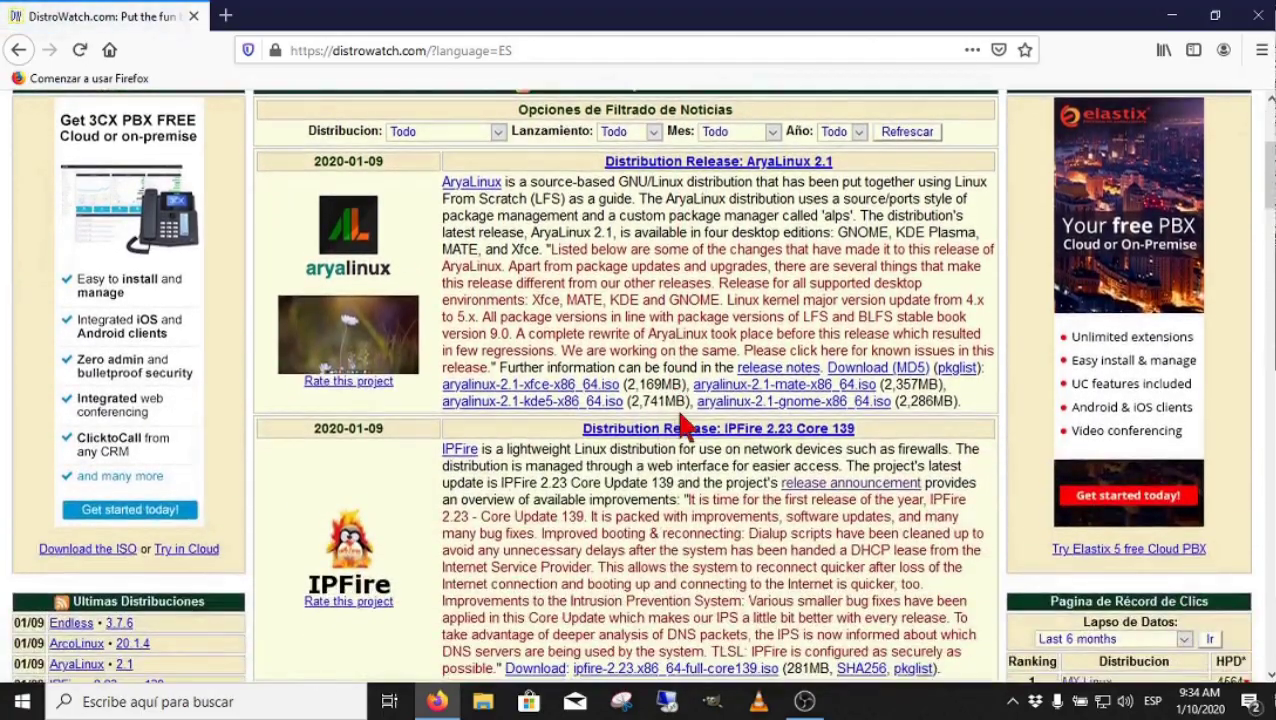
scroll(683, 425, down, 8)
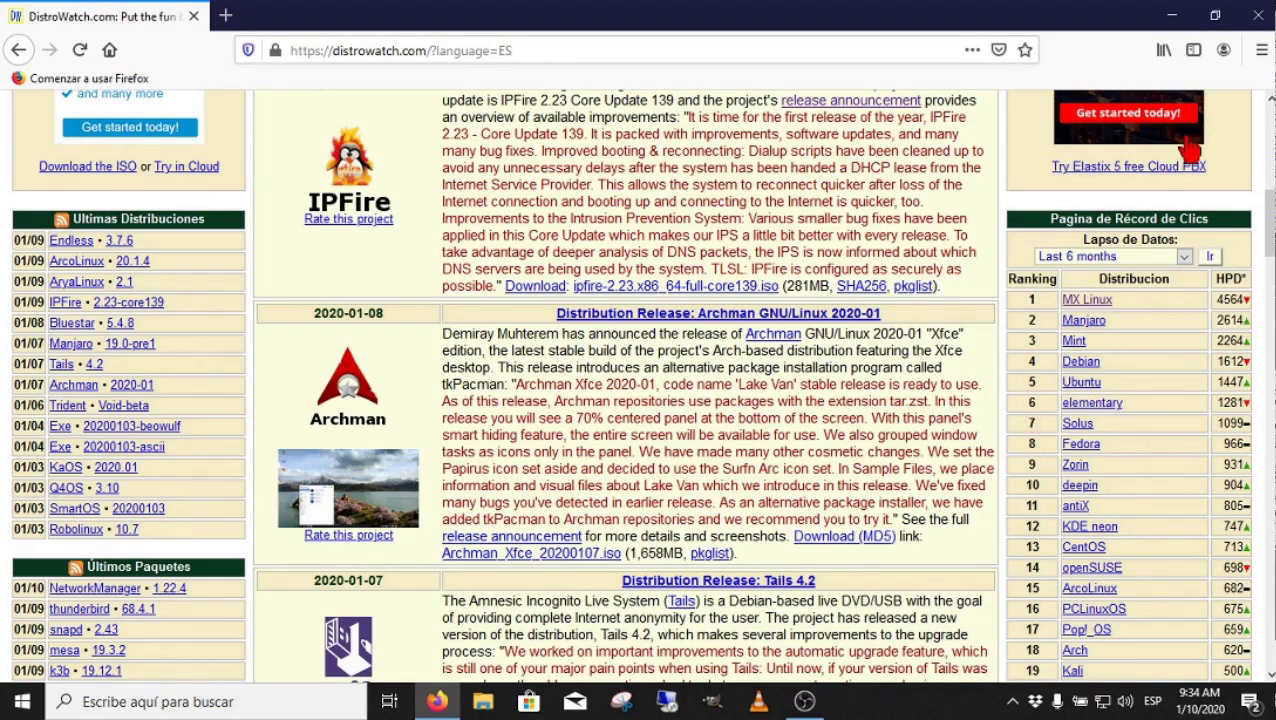
click(1172, 18)
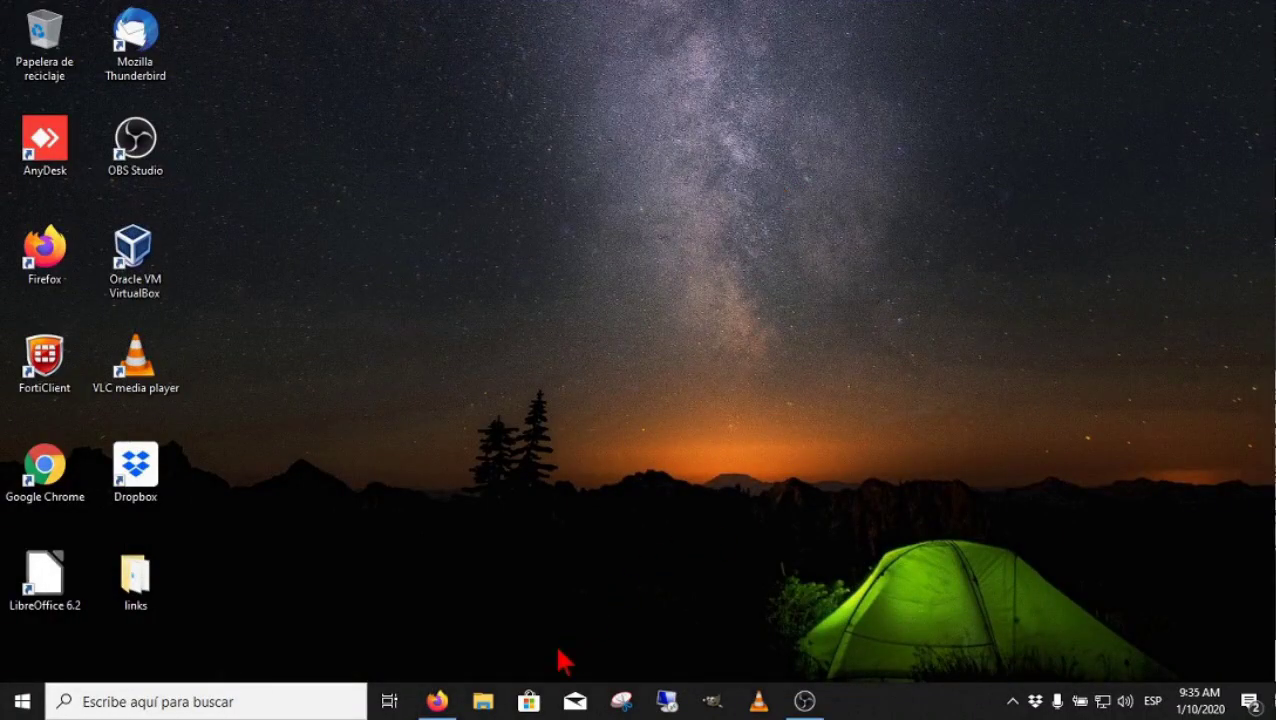
Open Este equipo in File Explorer and check the used and available space in the Disco local (C:) properties.
click(483, 701)
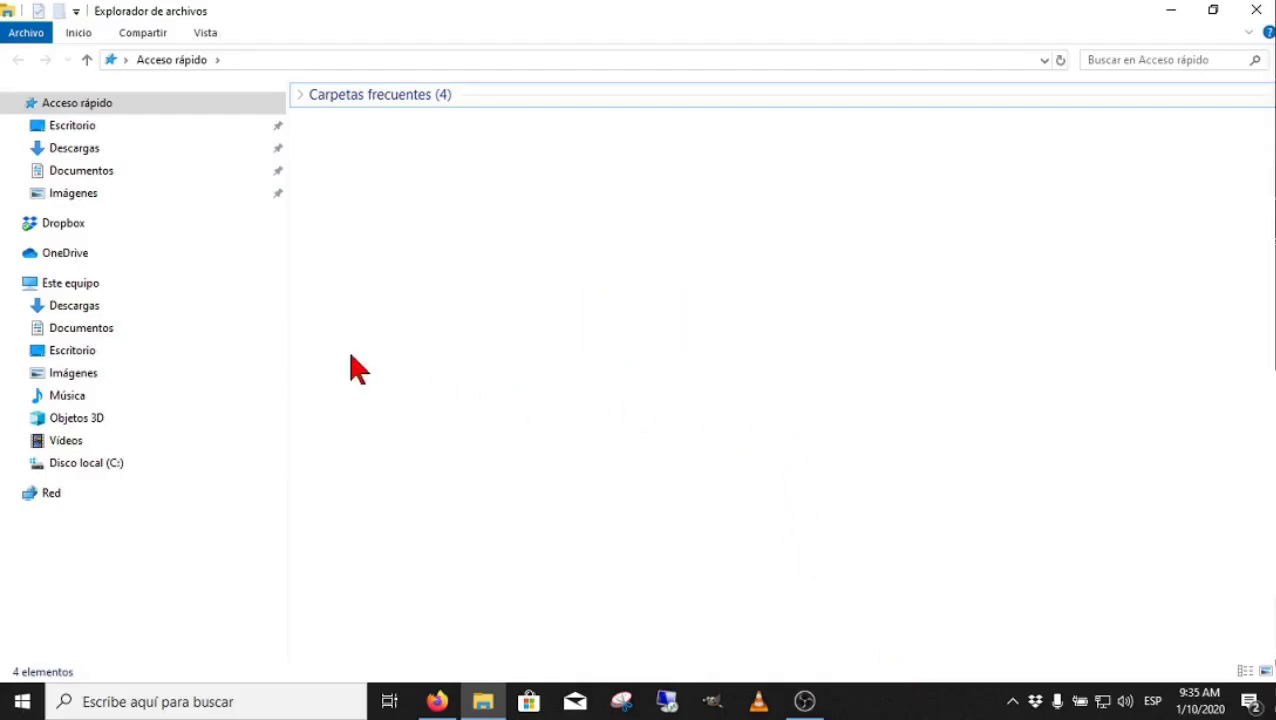
click(84, 290)
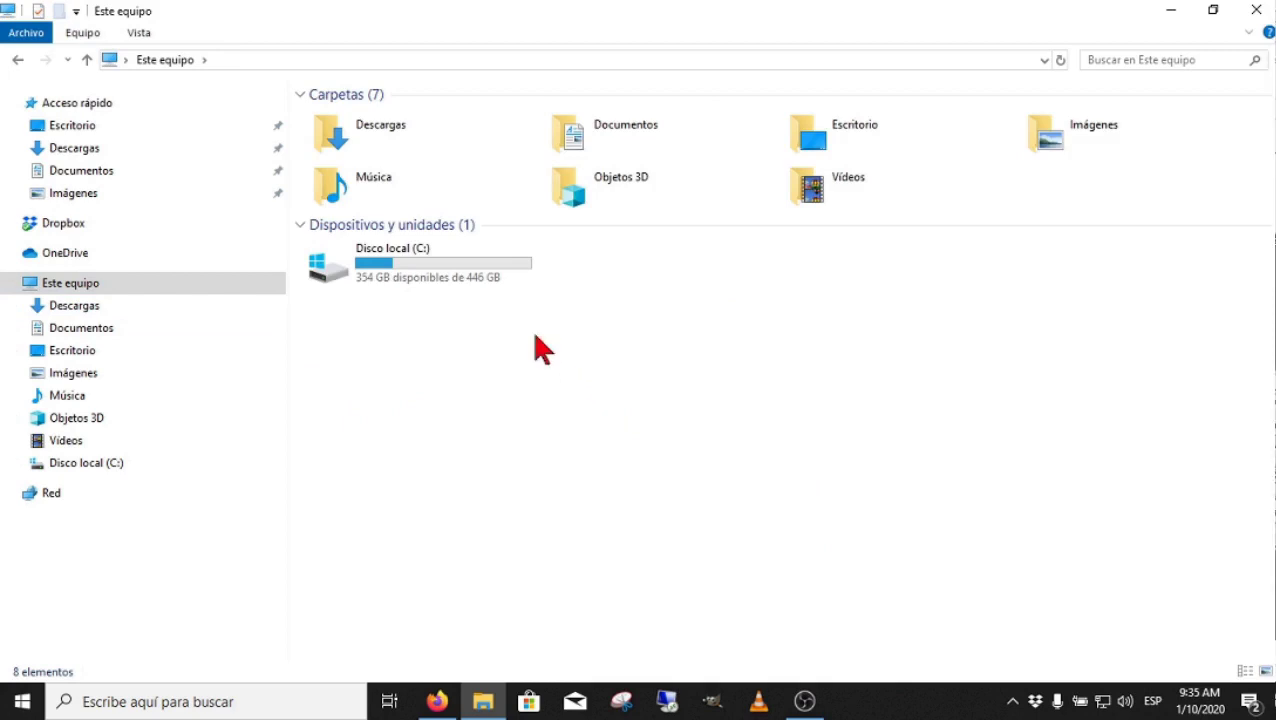
right_click(441, 267)
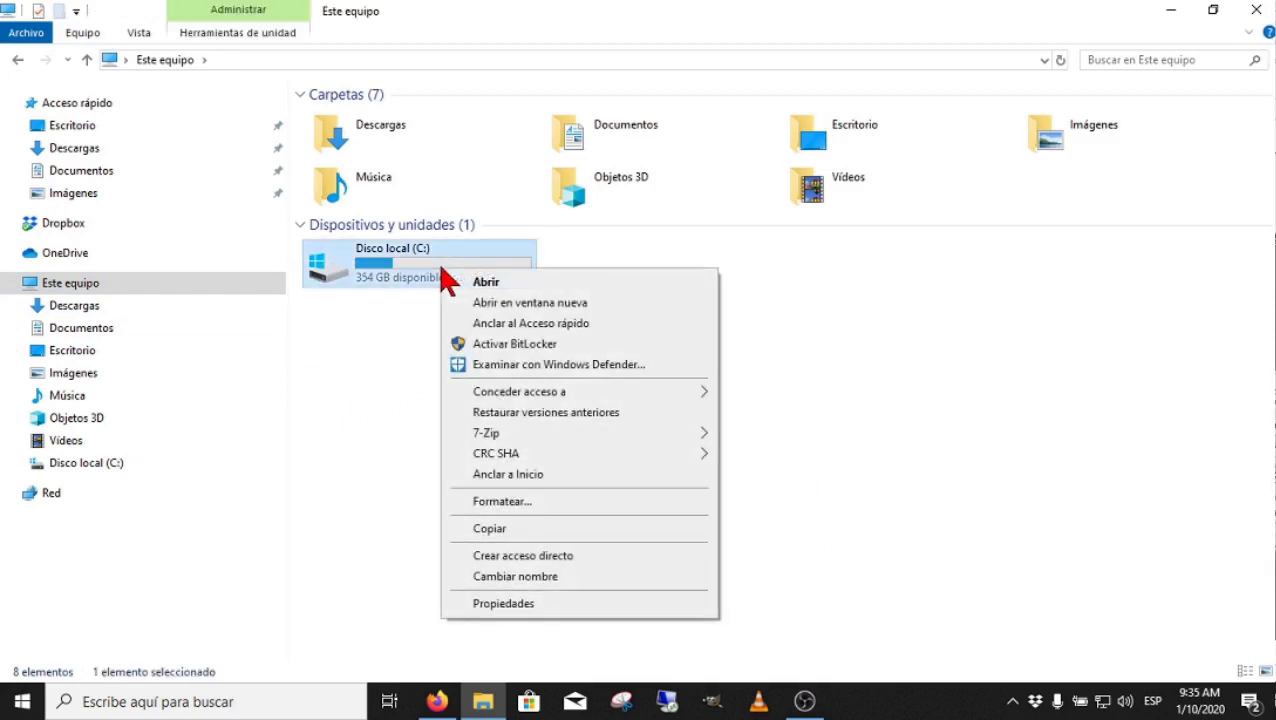
click(553, 604)
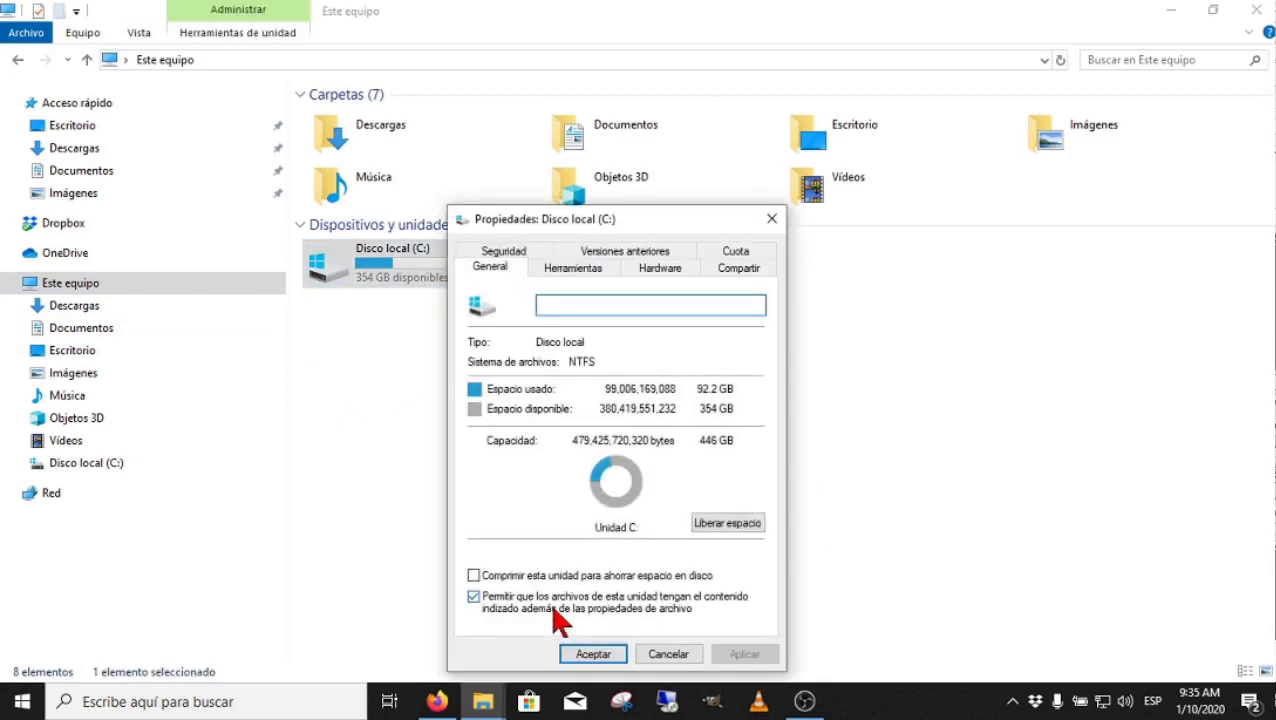
drag(614, 217, 645, 173)
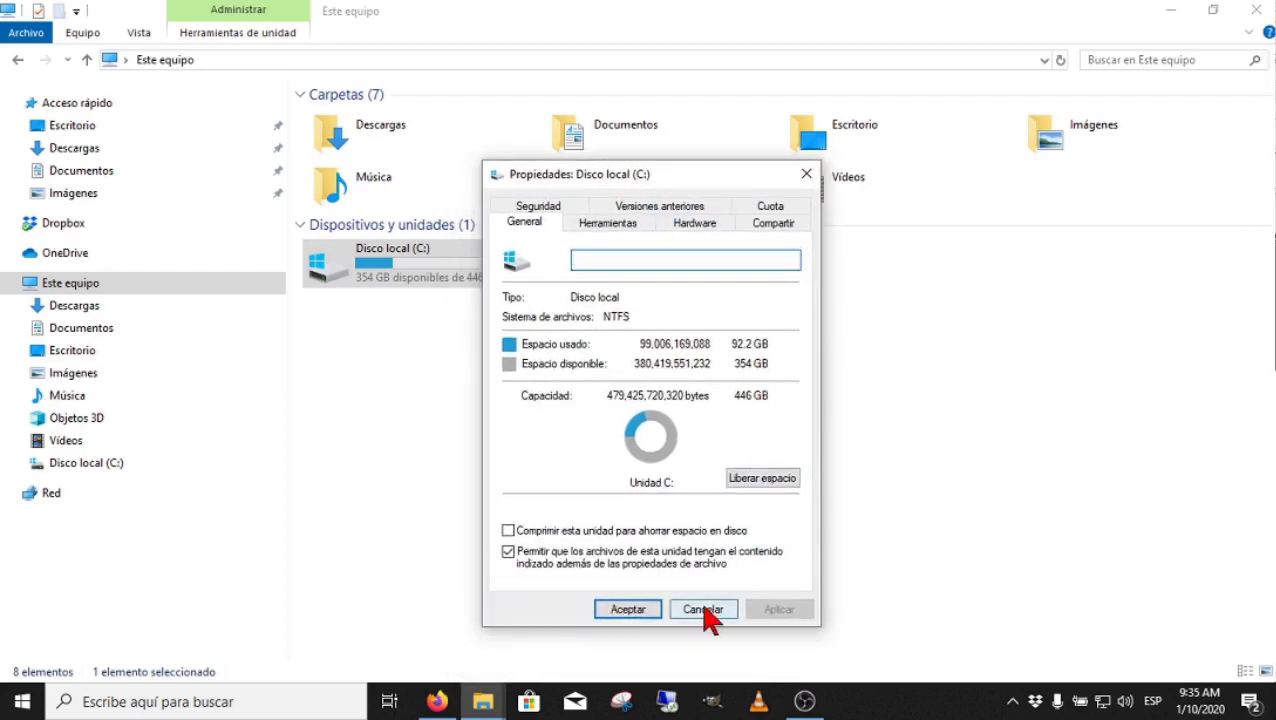
click(651, 612)
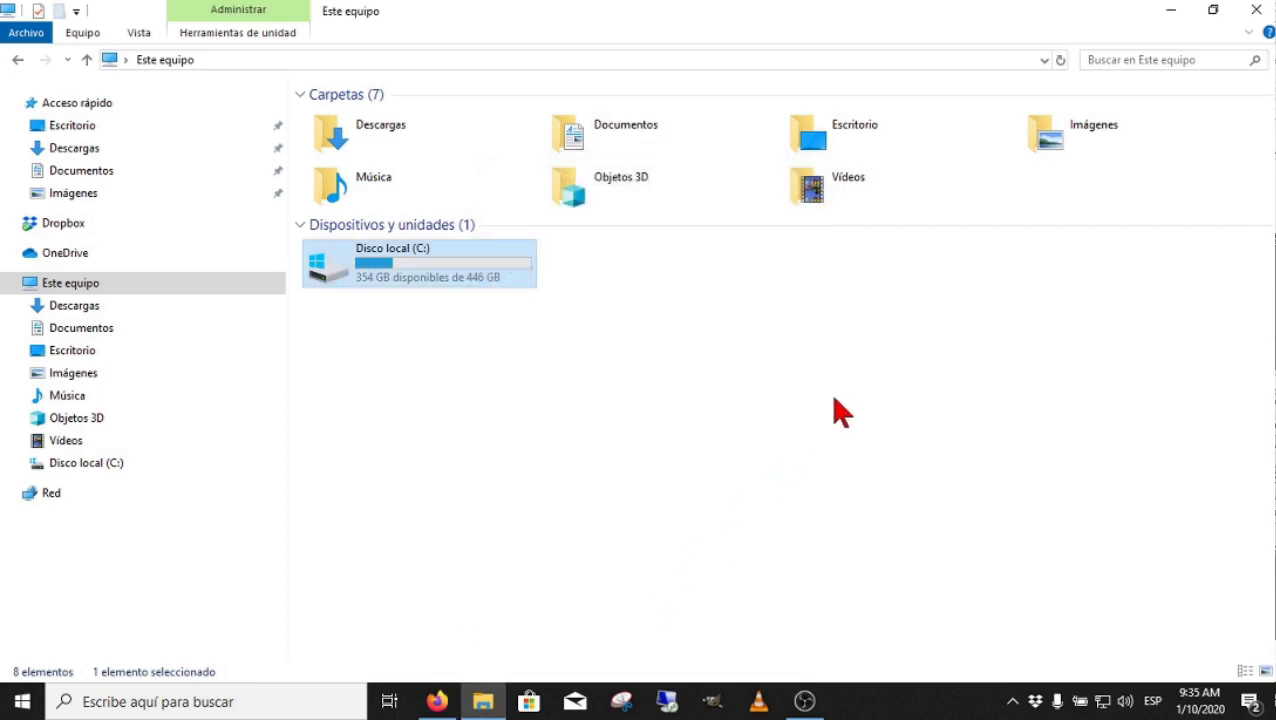
Open Disk Management maximized and examine the Recuperación, EFI system and C: partitions on Disco 0.
right_click(36, 712)
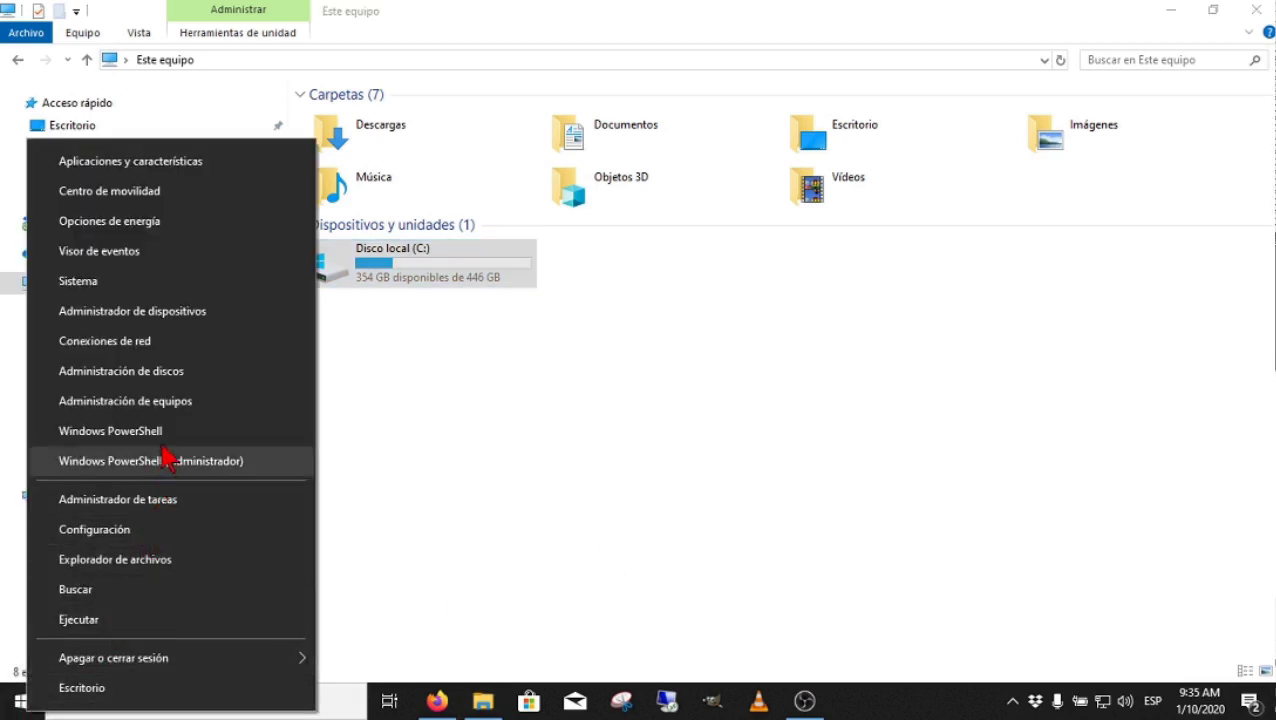
click(177, 371)
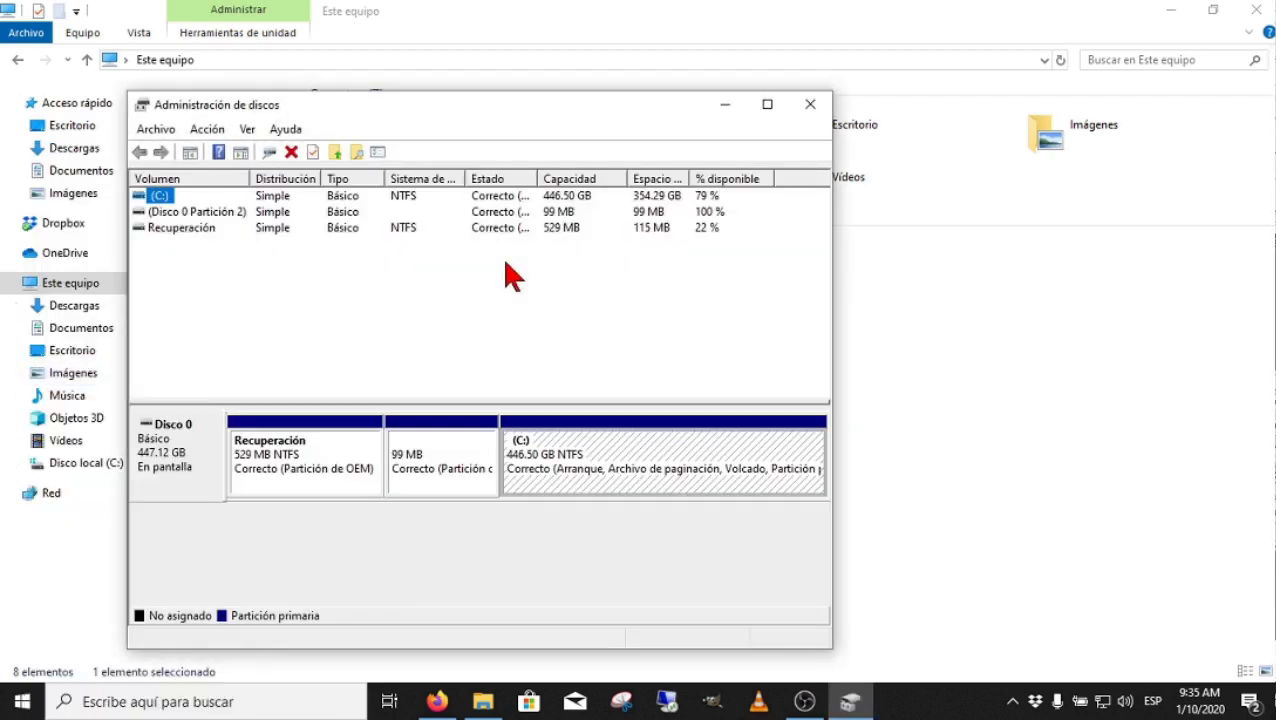
click(767, 104)
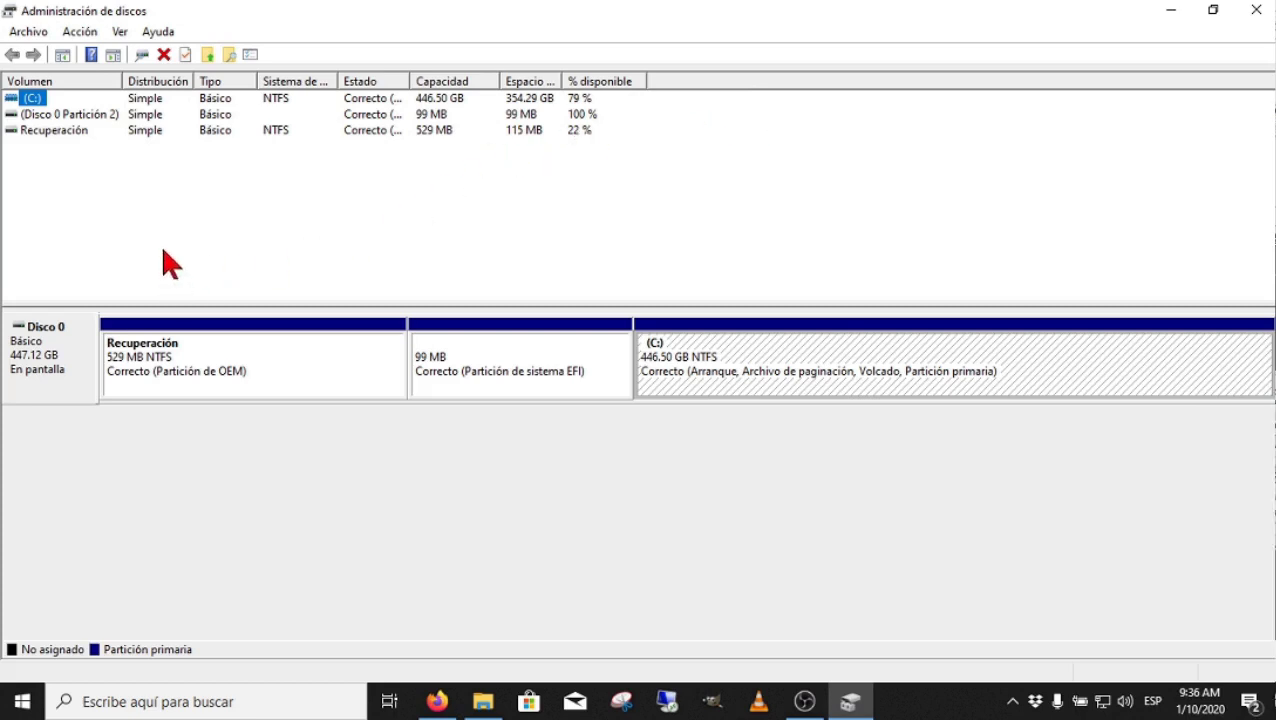
click(199, 347)
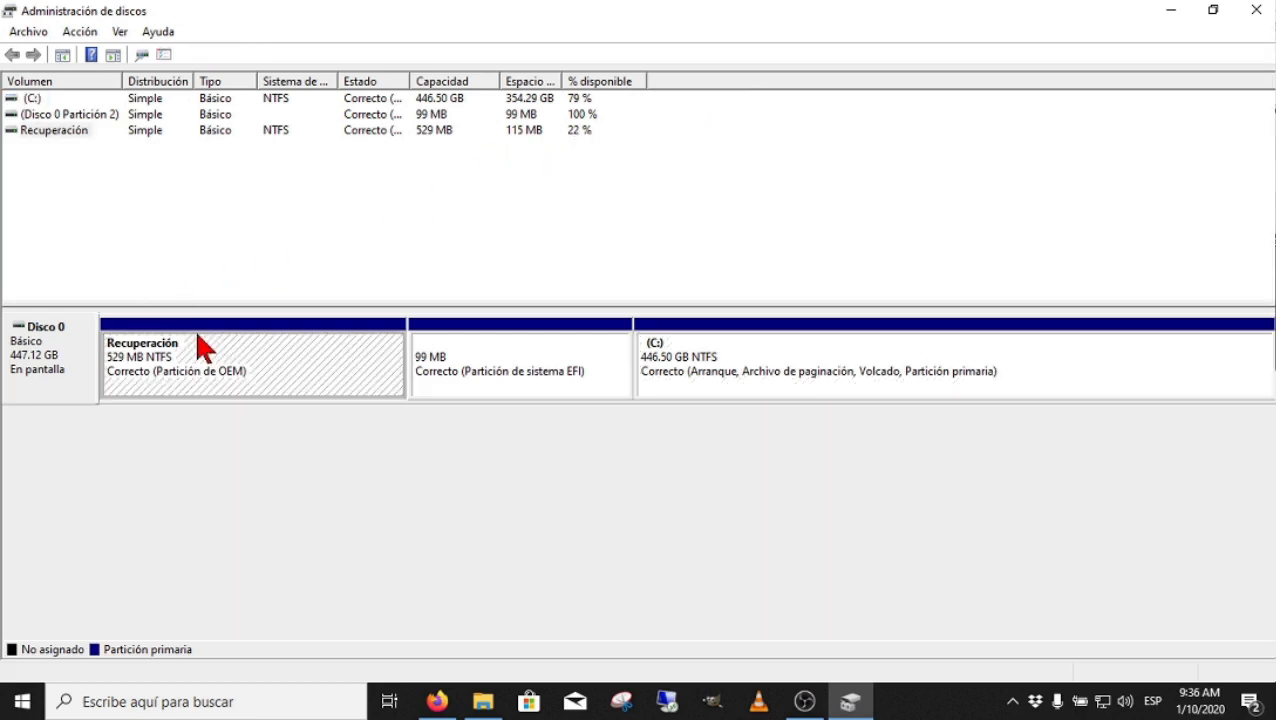
click(50, 131)
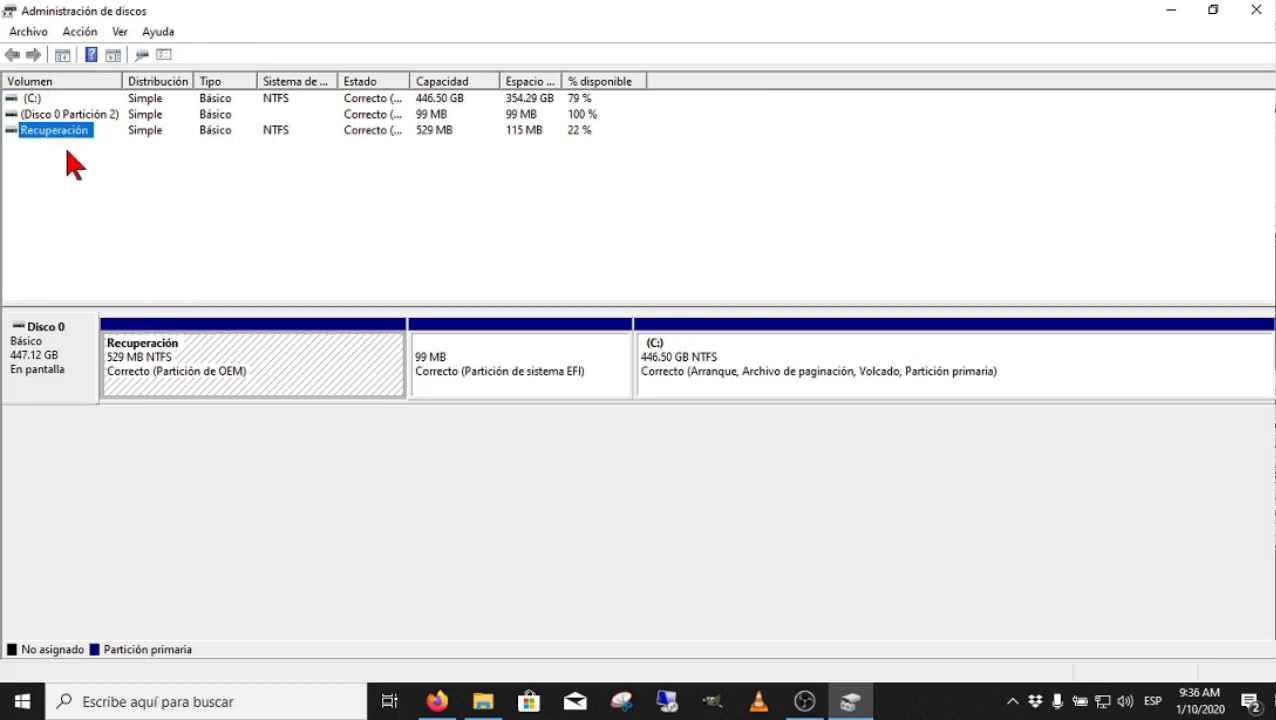
click(500, 368)
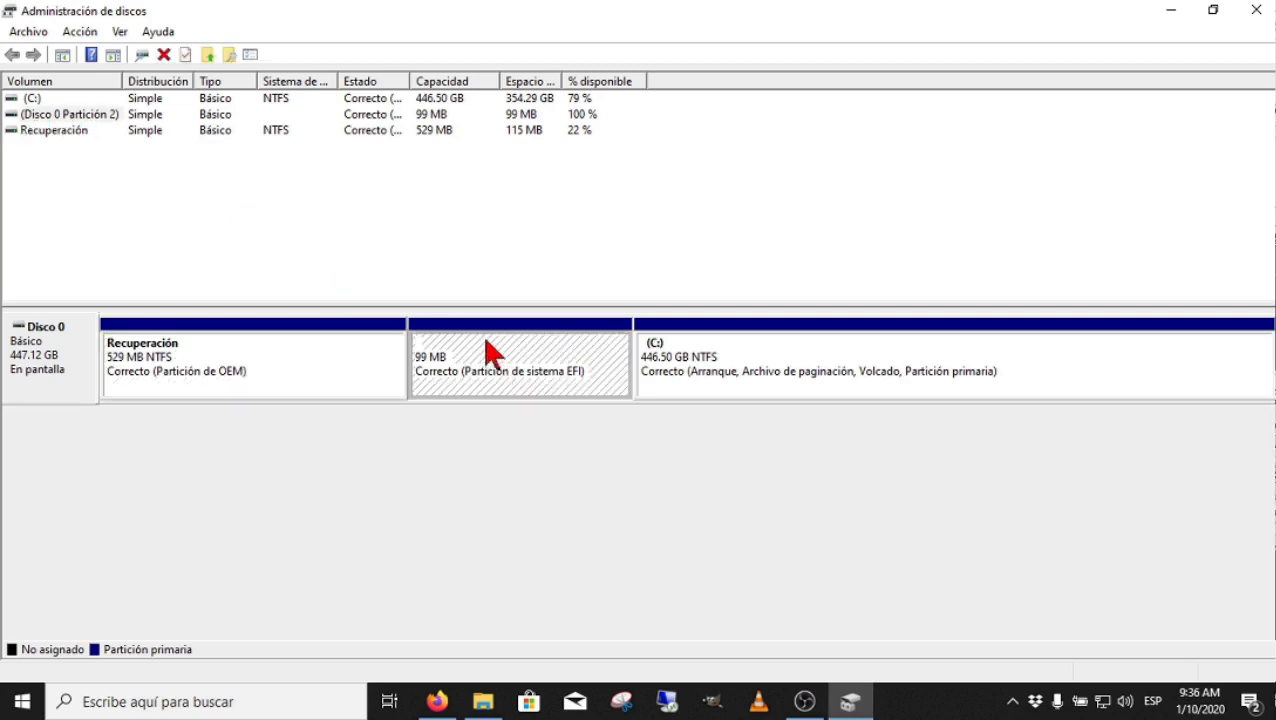
click(56, 118)
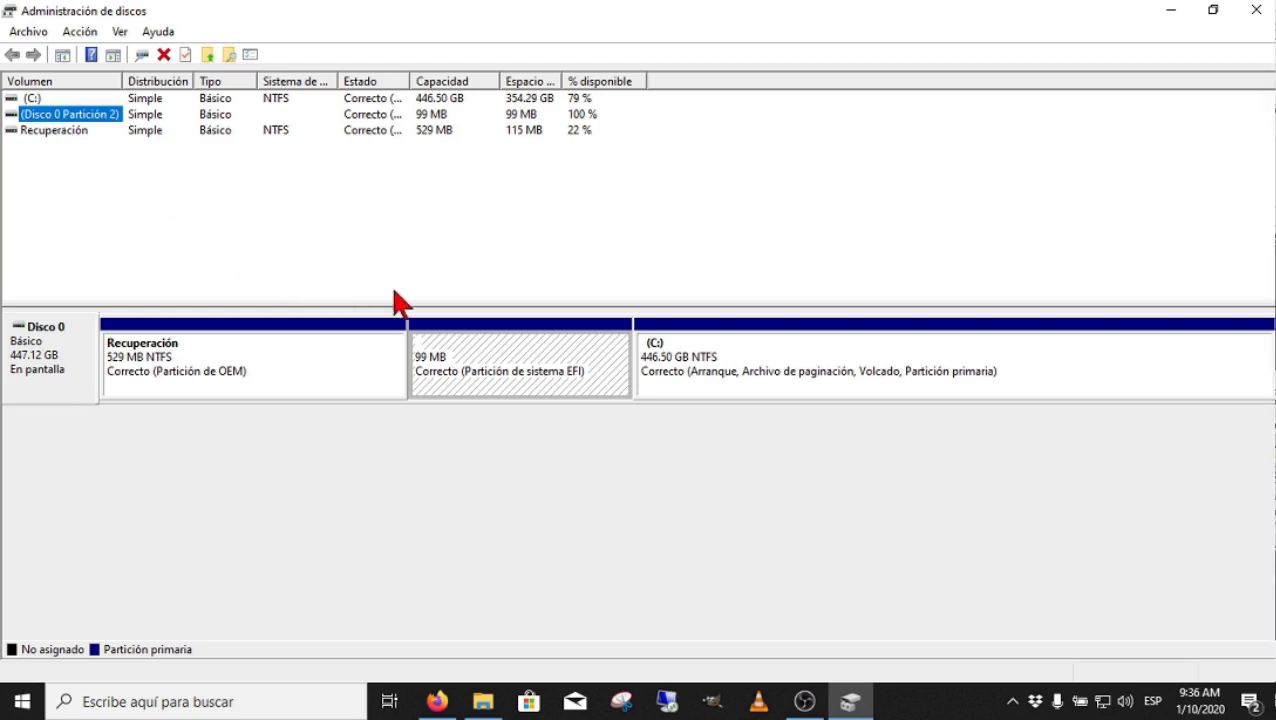
click(783, 373)
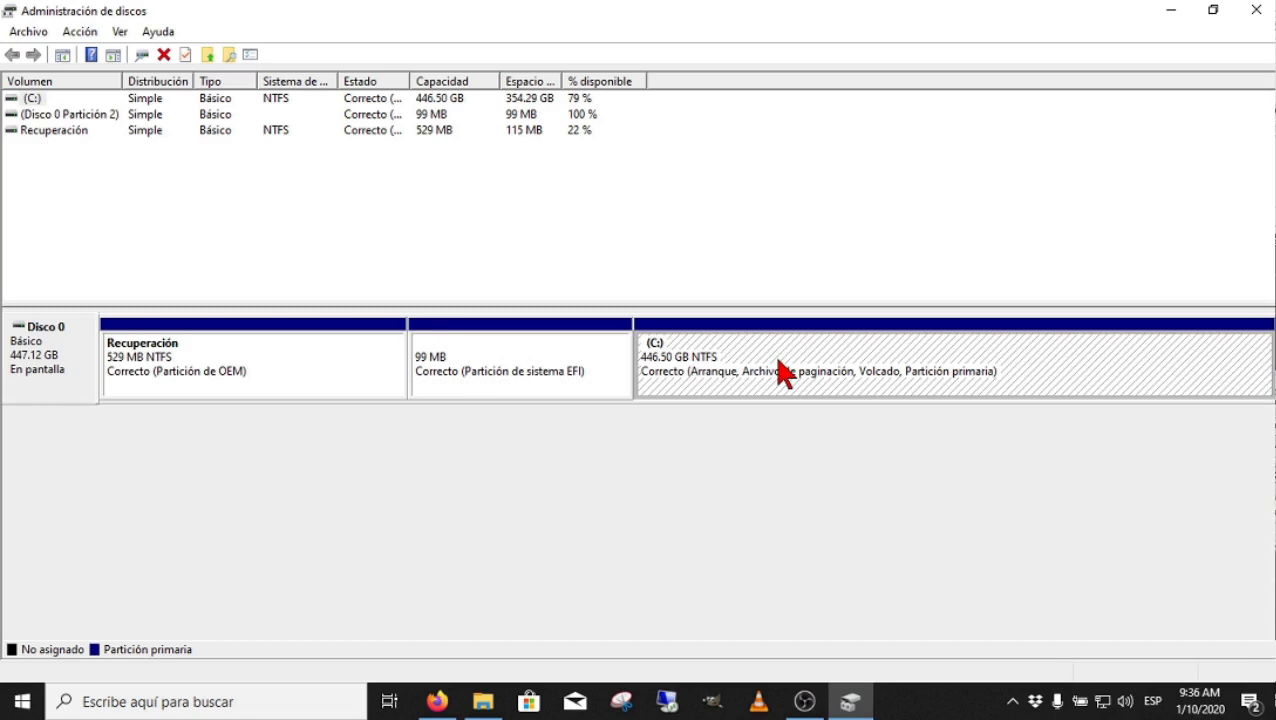
click(861, 450)
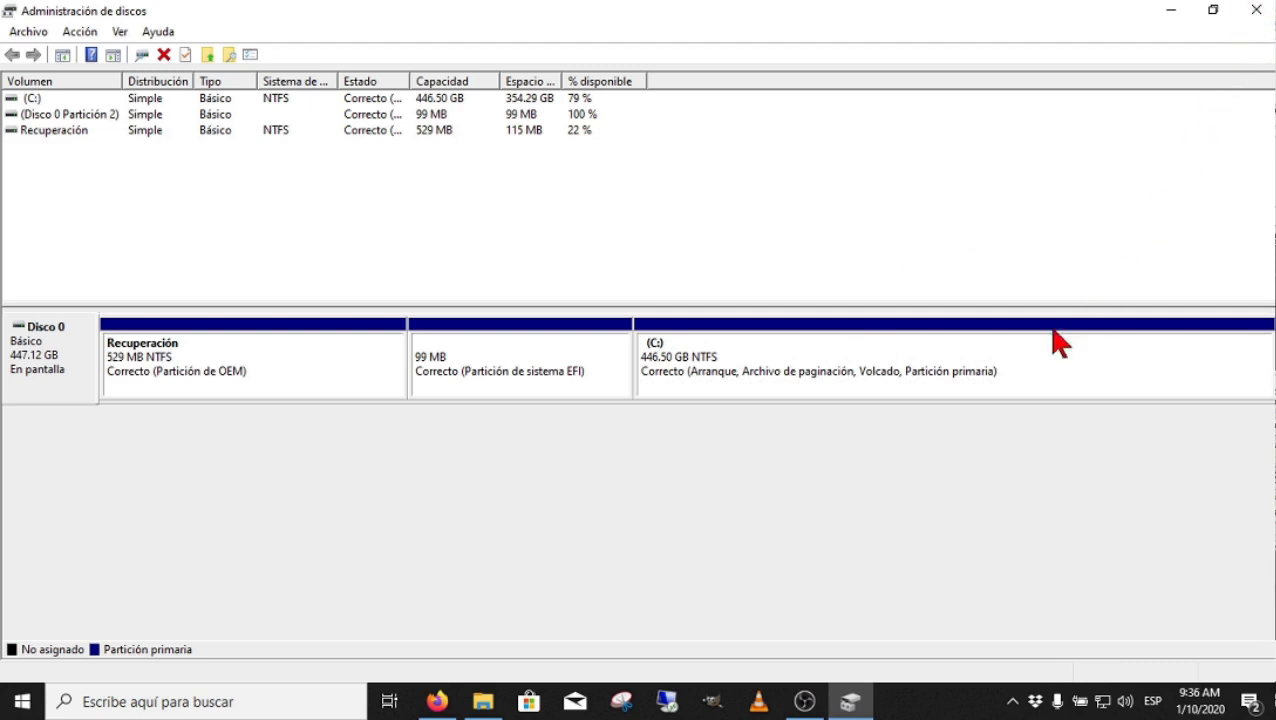
right_click(990, 360)
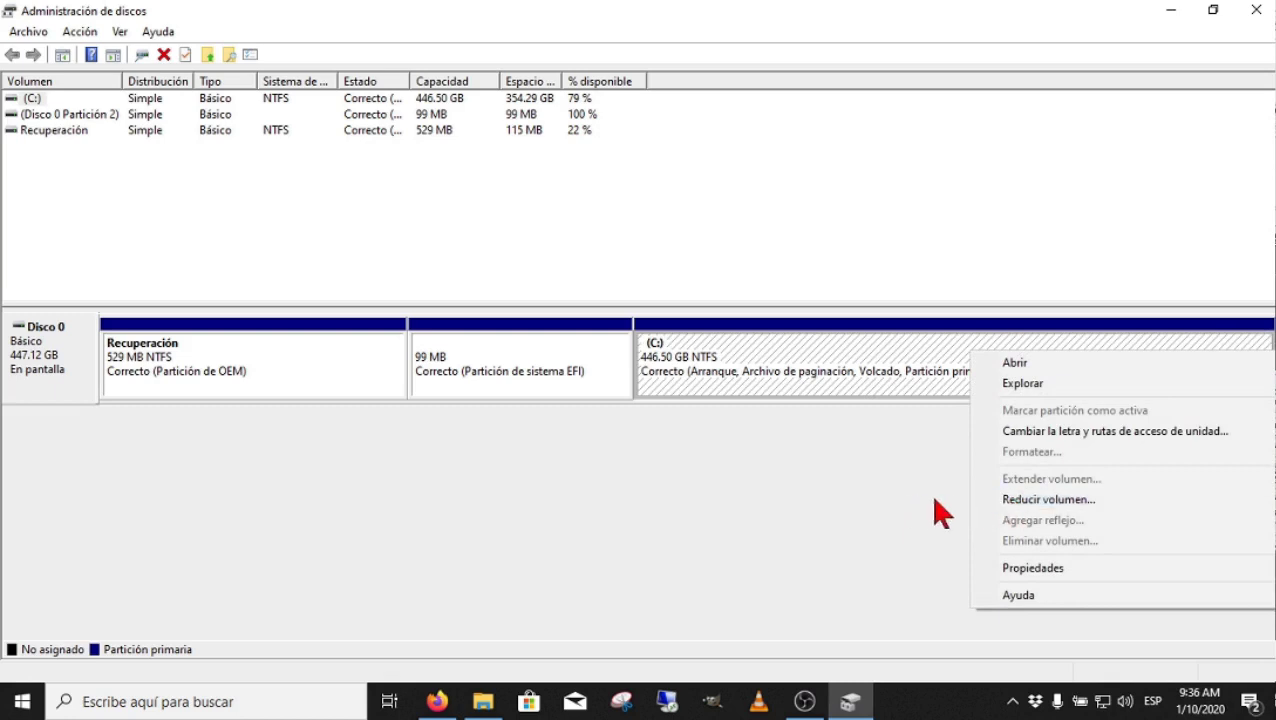
click(1005, 499)
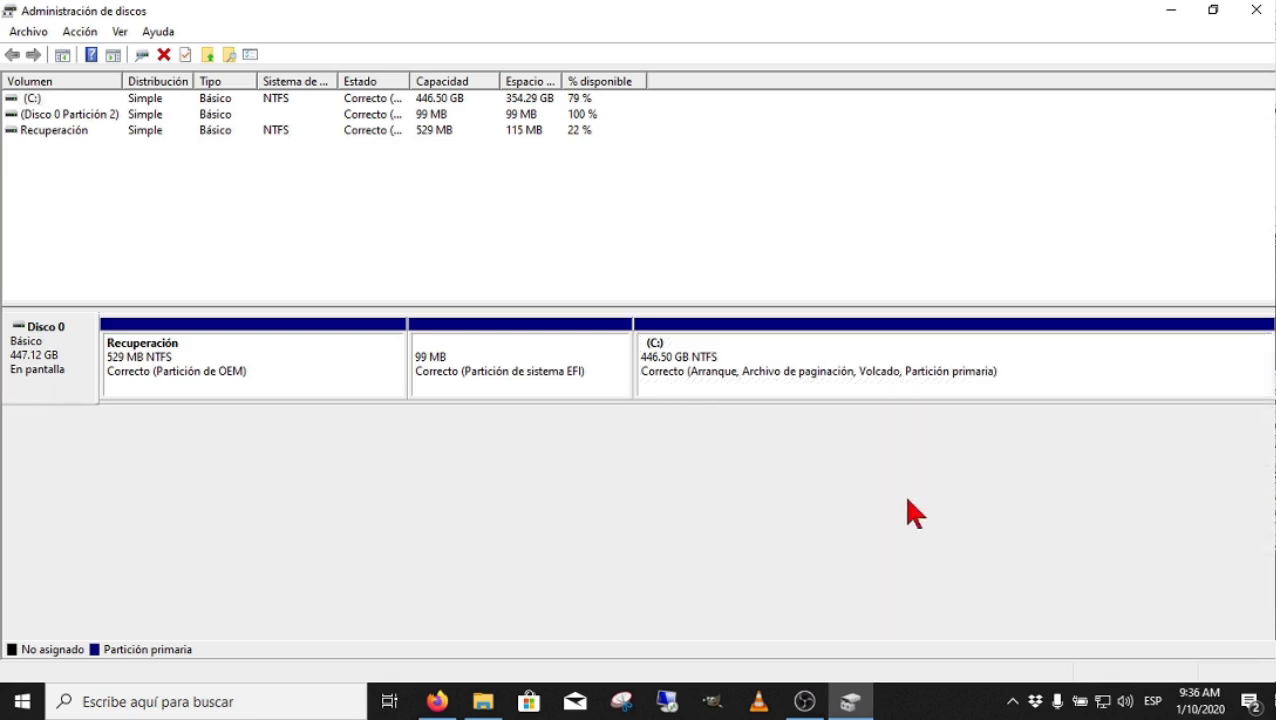
click(1254, 10)
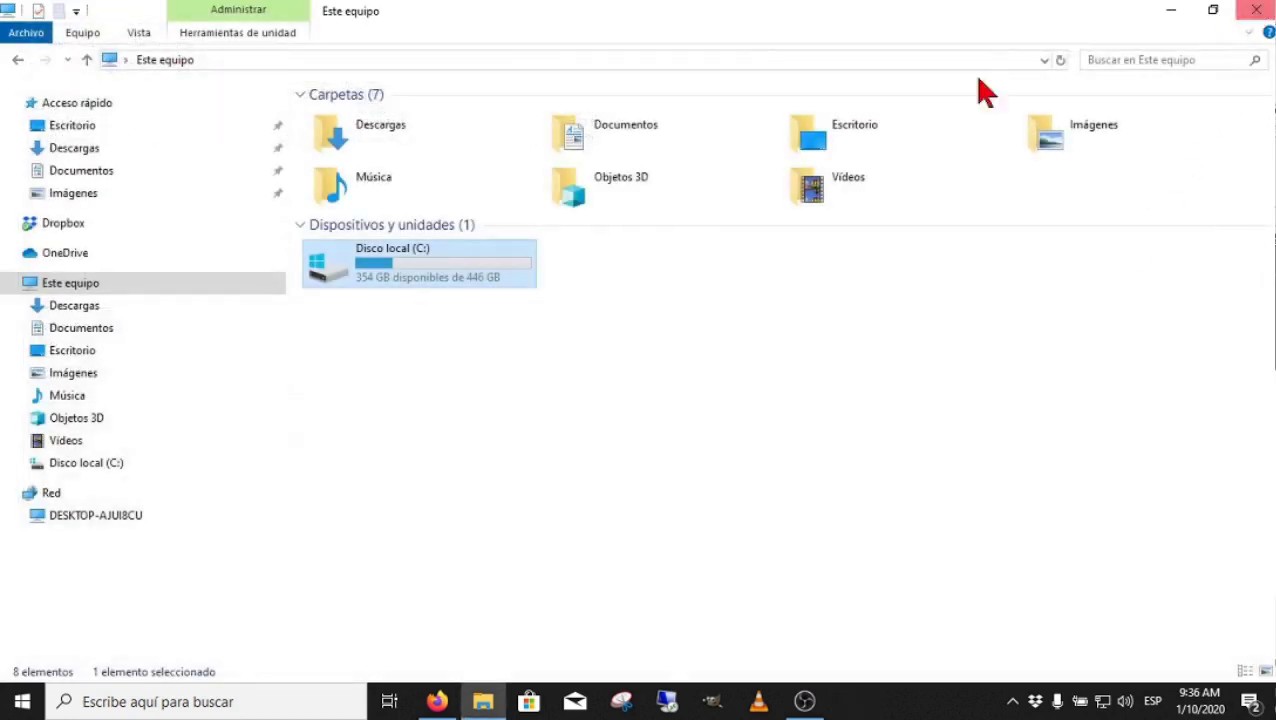
Scan Disco local (C:) for file system errors from its properties and close the scan report.
right_click(392, 272)
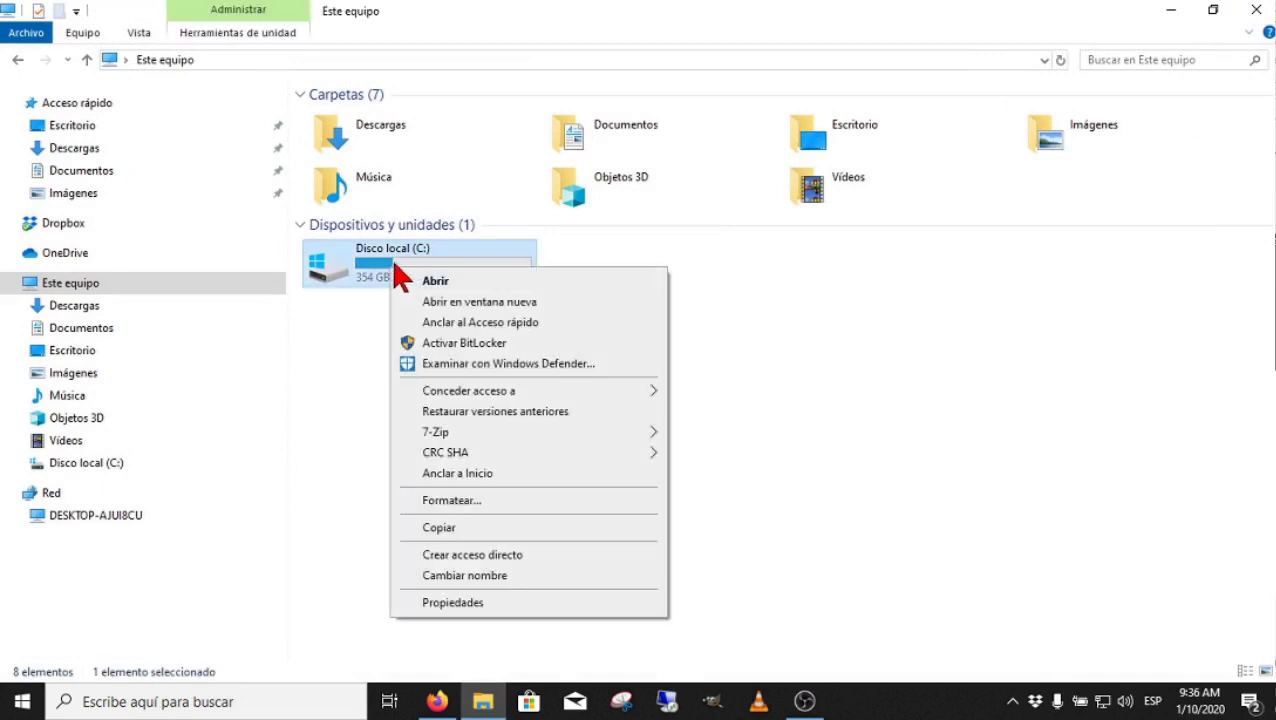
click(452, 603)
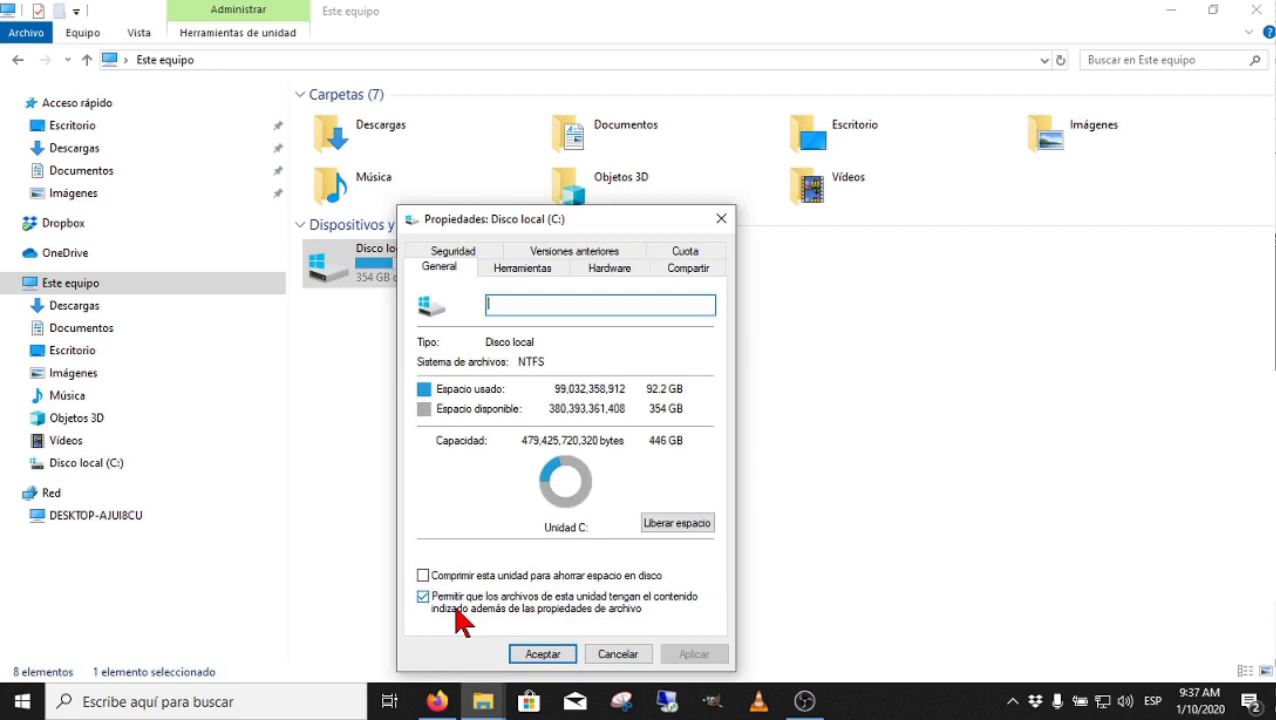
click(507, 267)
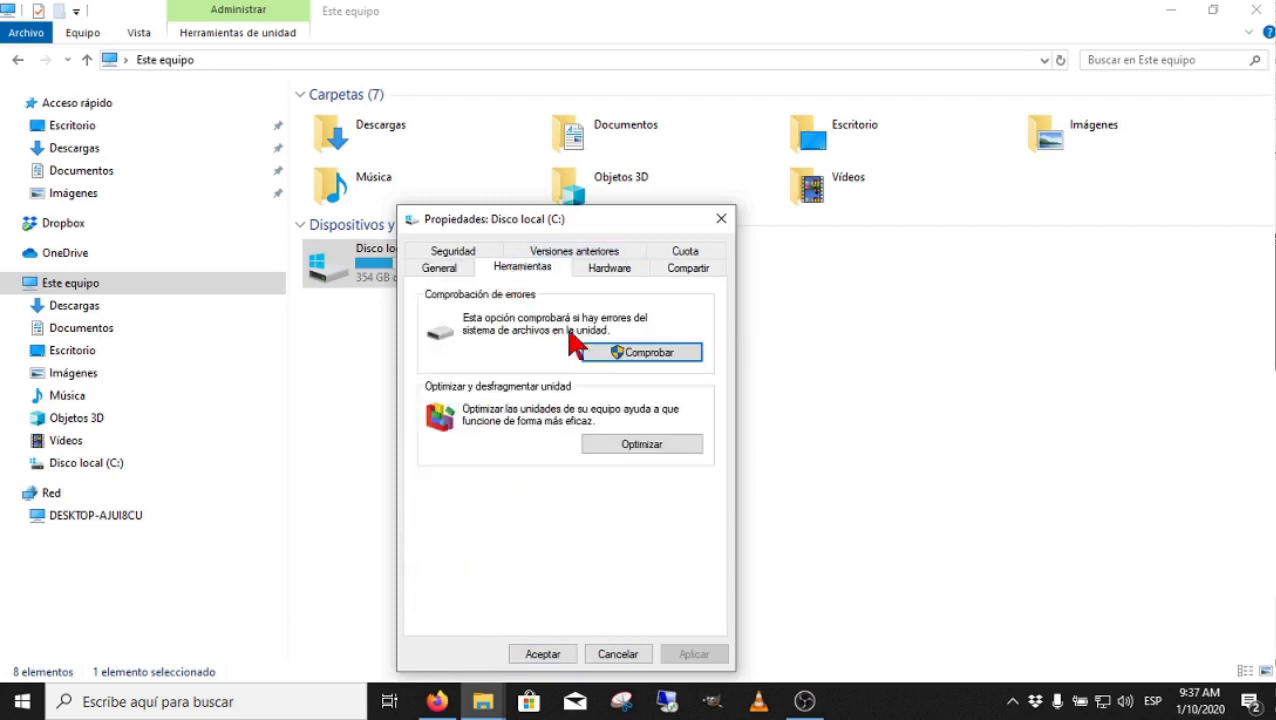
click(651, 355)
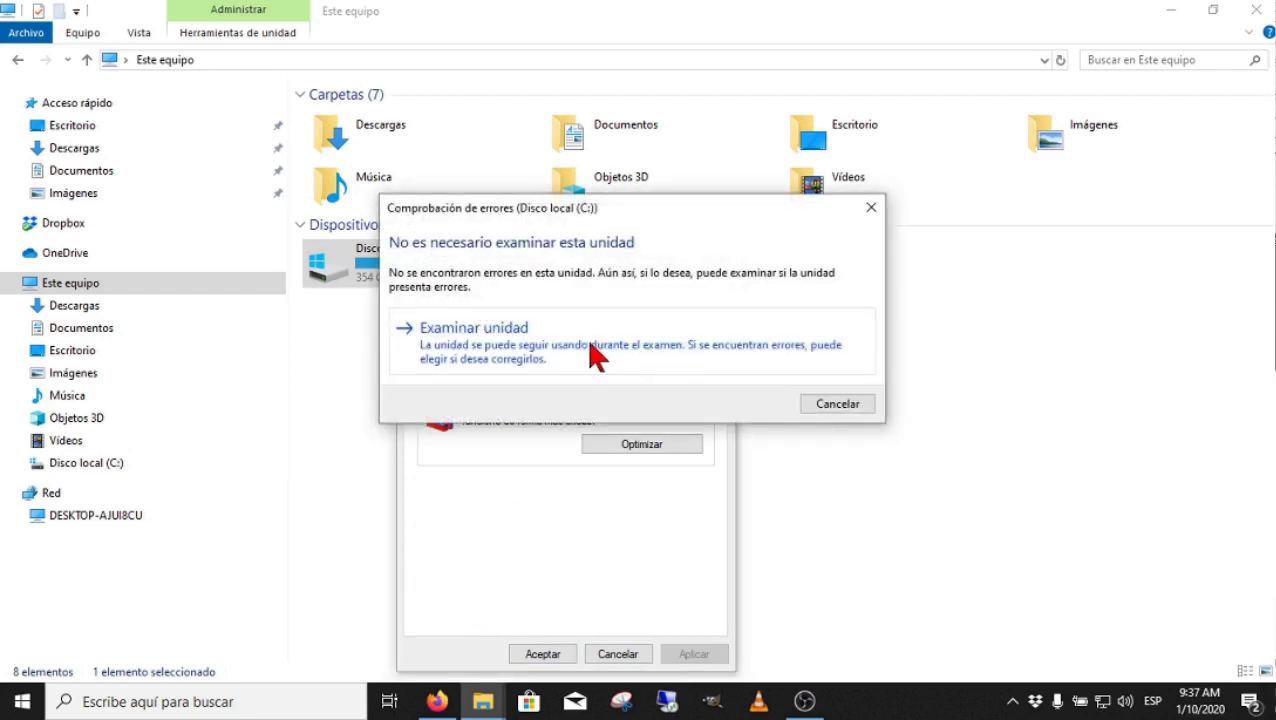
click(565, 345)
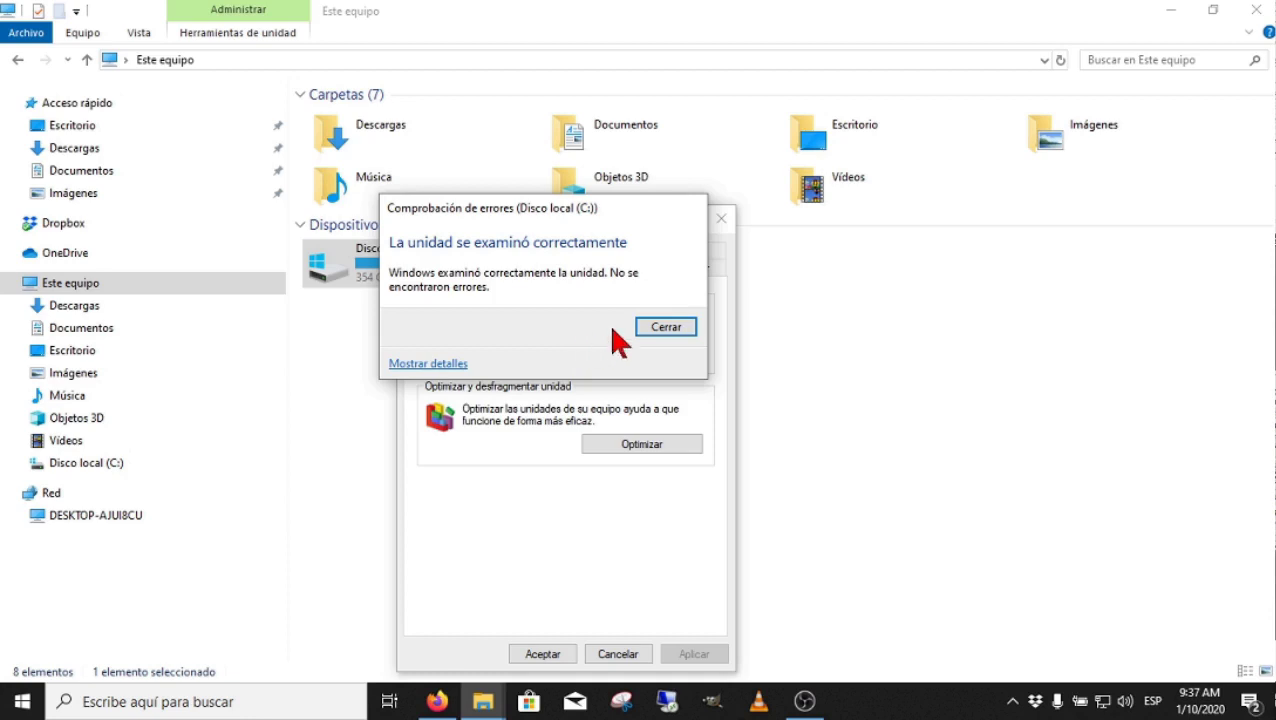
click(665, 327)
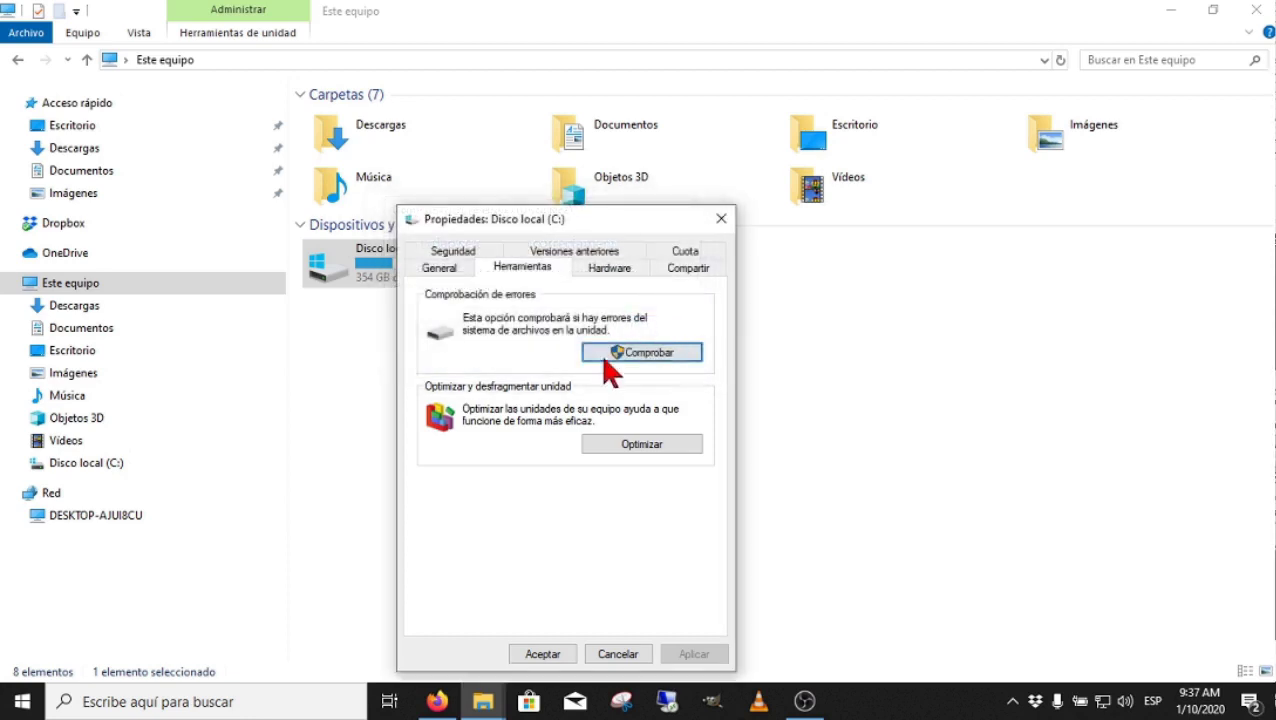
Run the drive optimization on C: and close the optimization and properties windows.
click(618, 445)
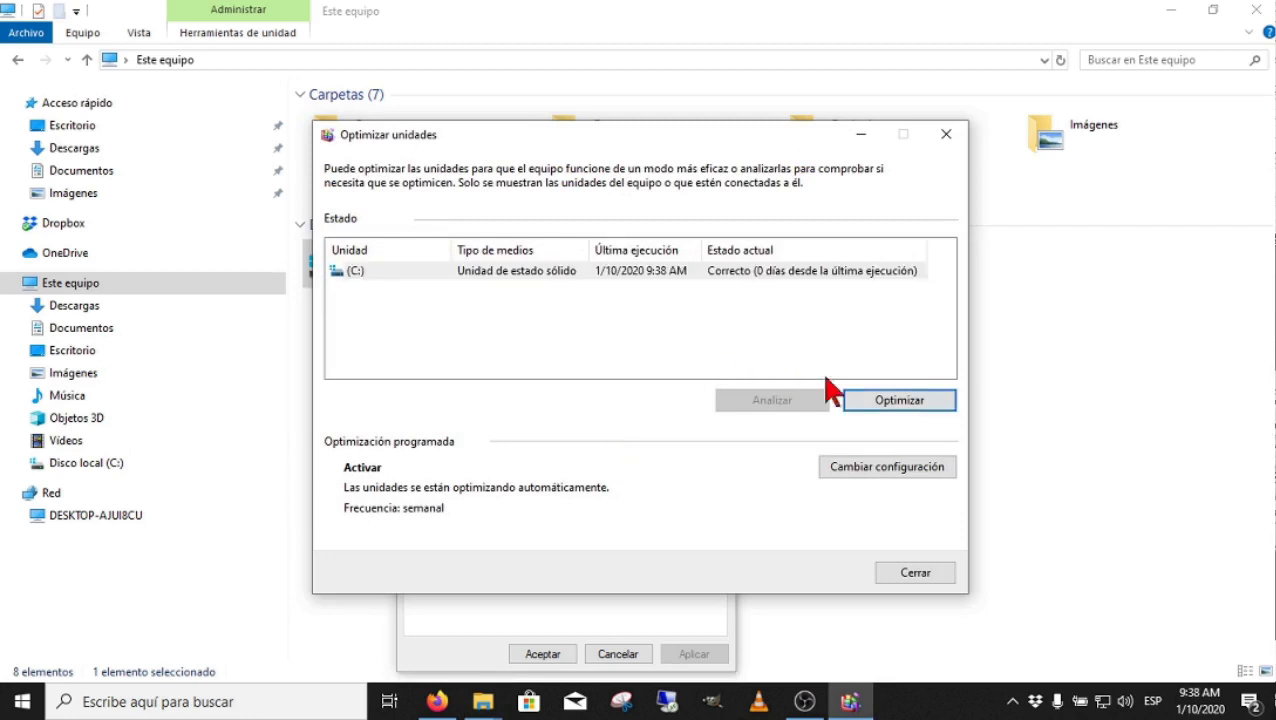
click(884, 400)
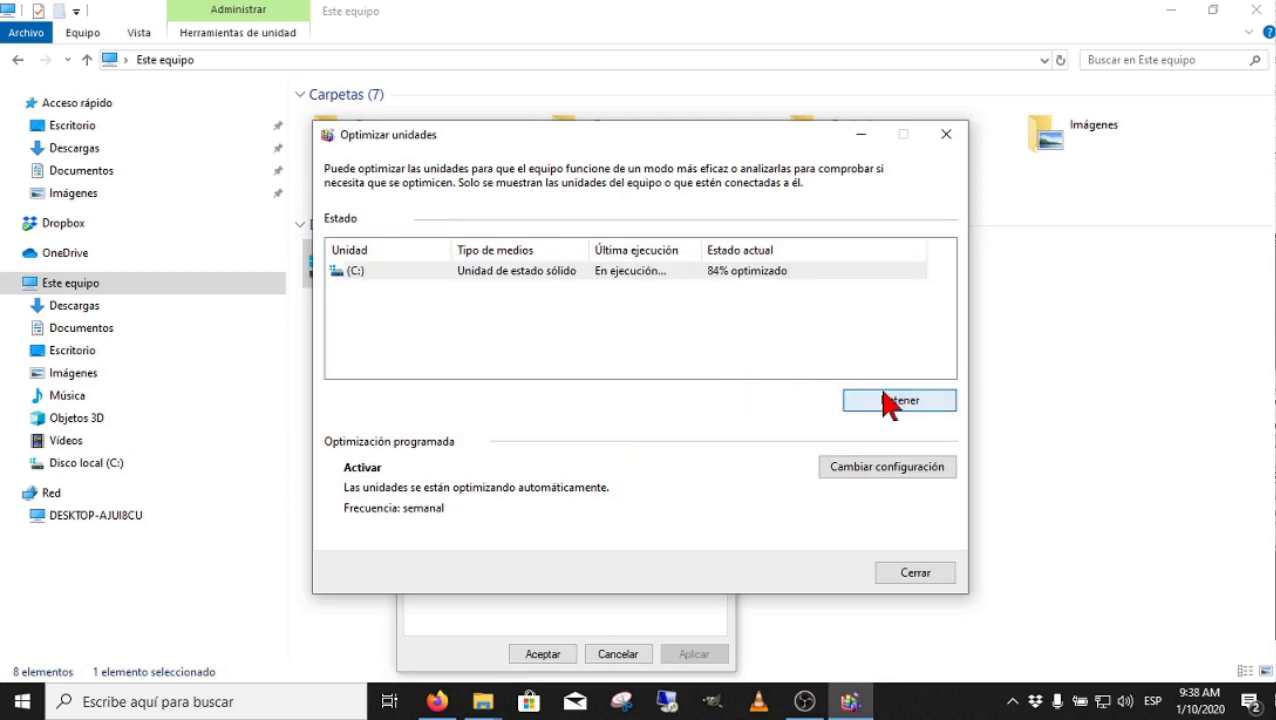
click(914, 574)
click(625, 655)
click(530, 540)
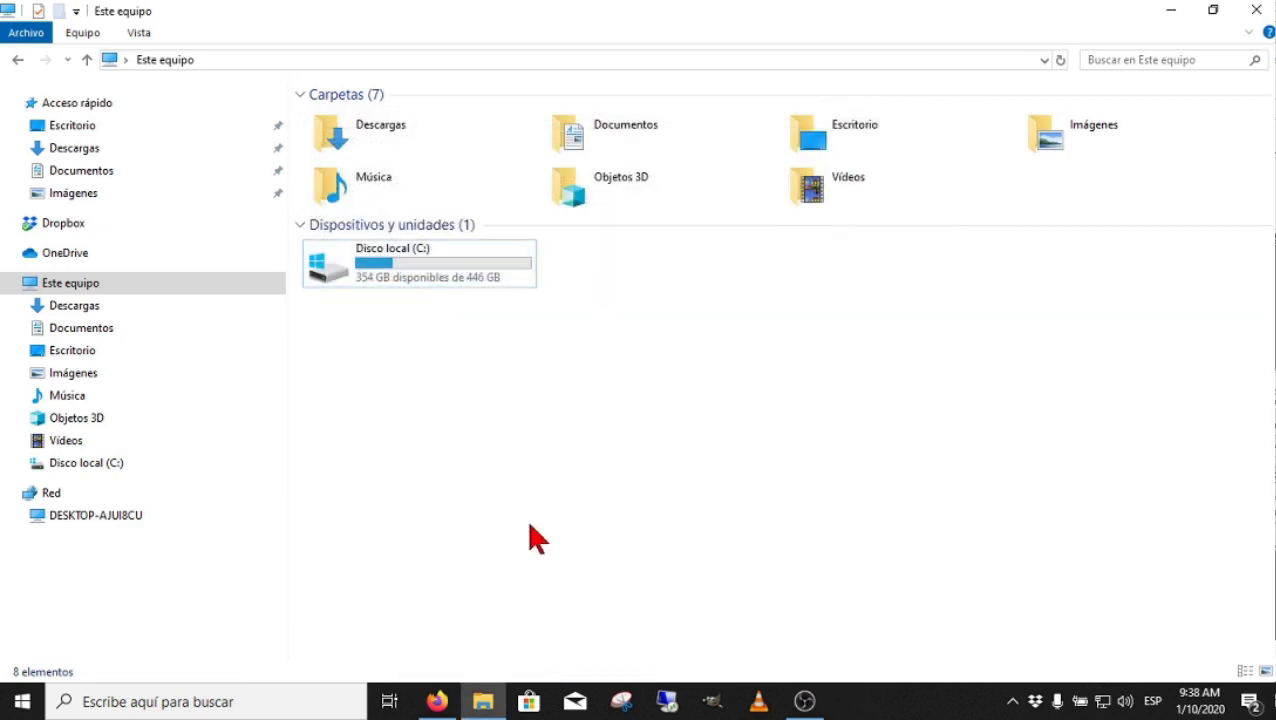
Open Disk Management in a maximized window.
right_click(22, 701)
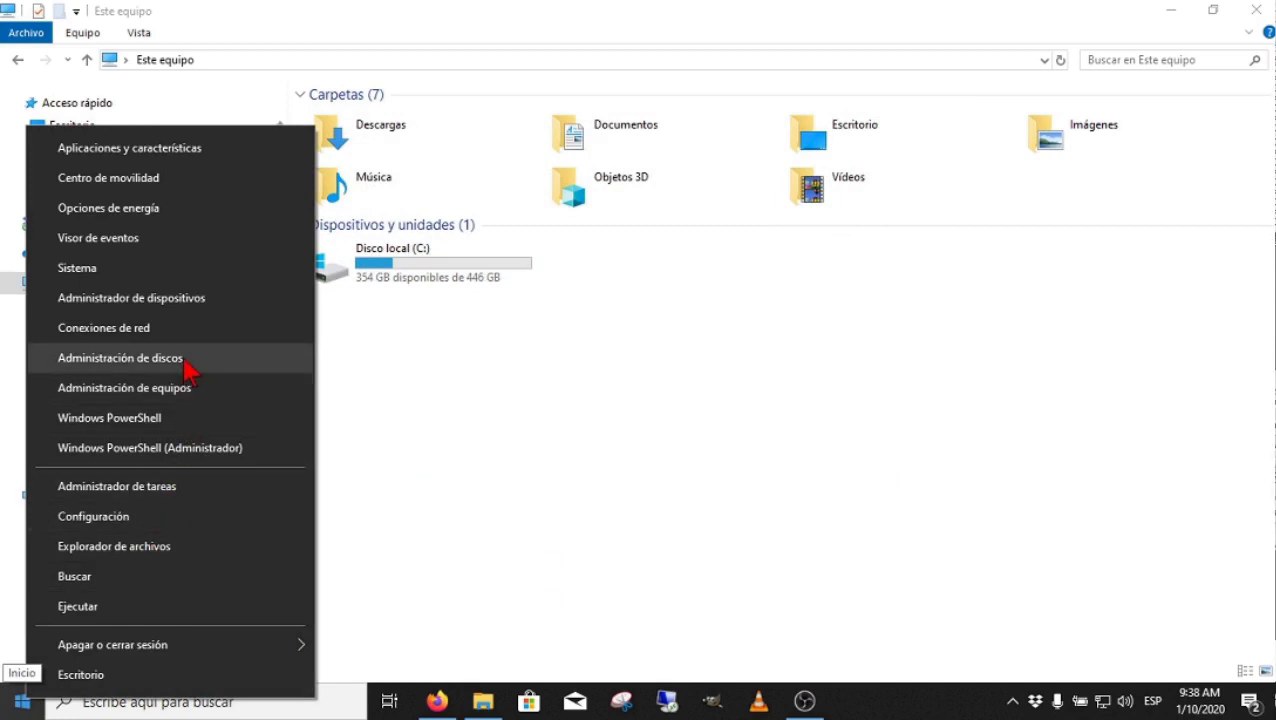
click(120, 358)
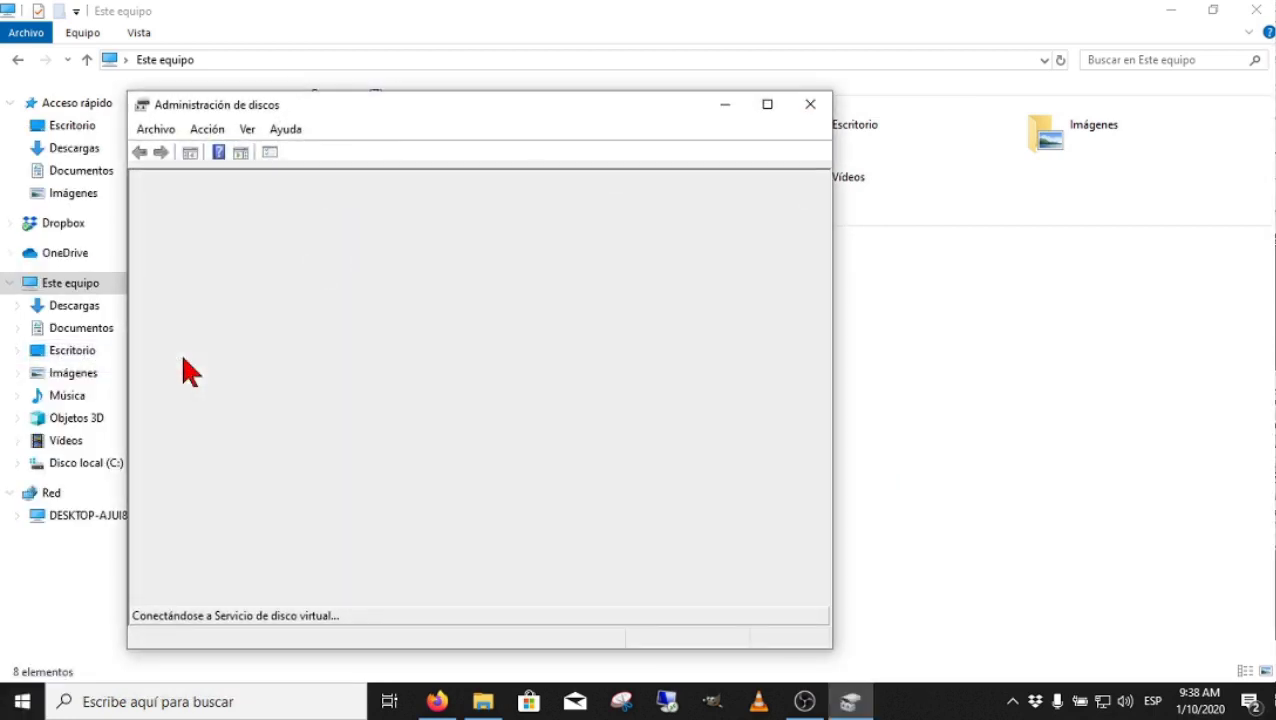
click(767, 104)
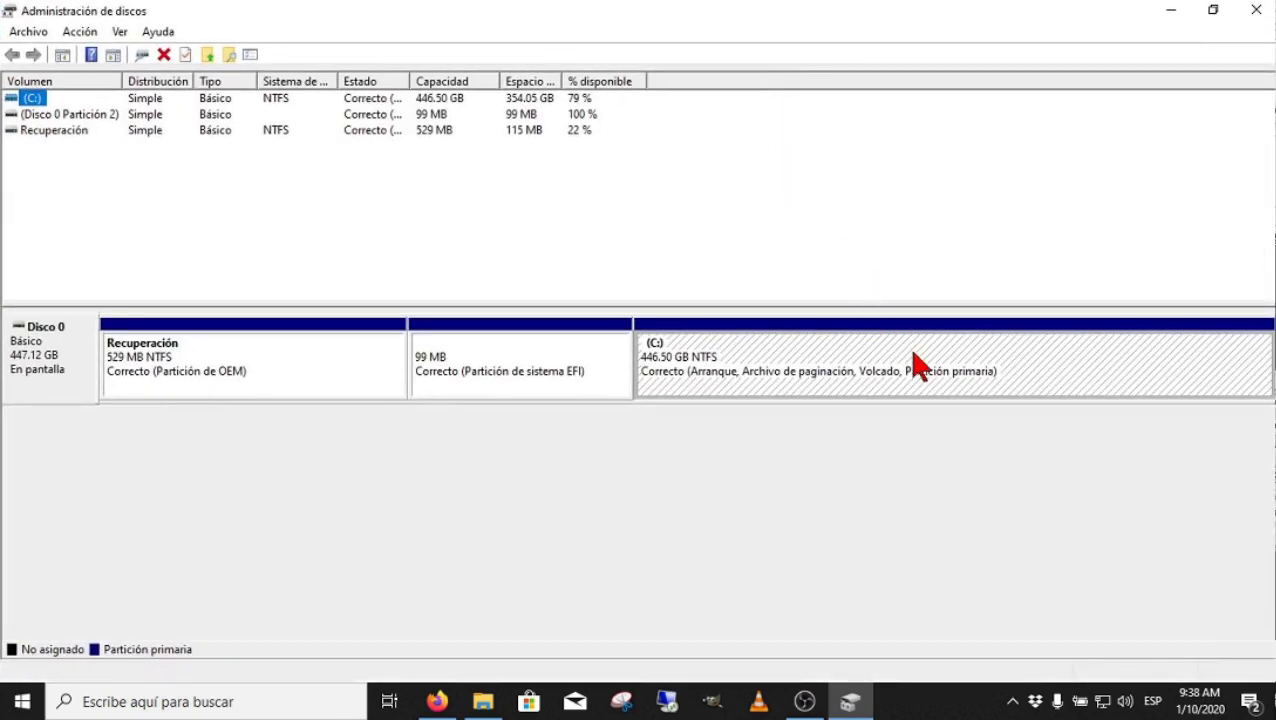
Shrink the C: volume on Disco 0 by 293496 MB.
click(822, 362)
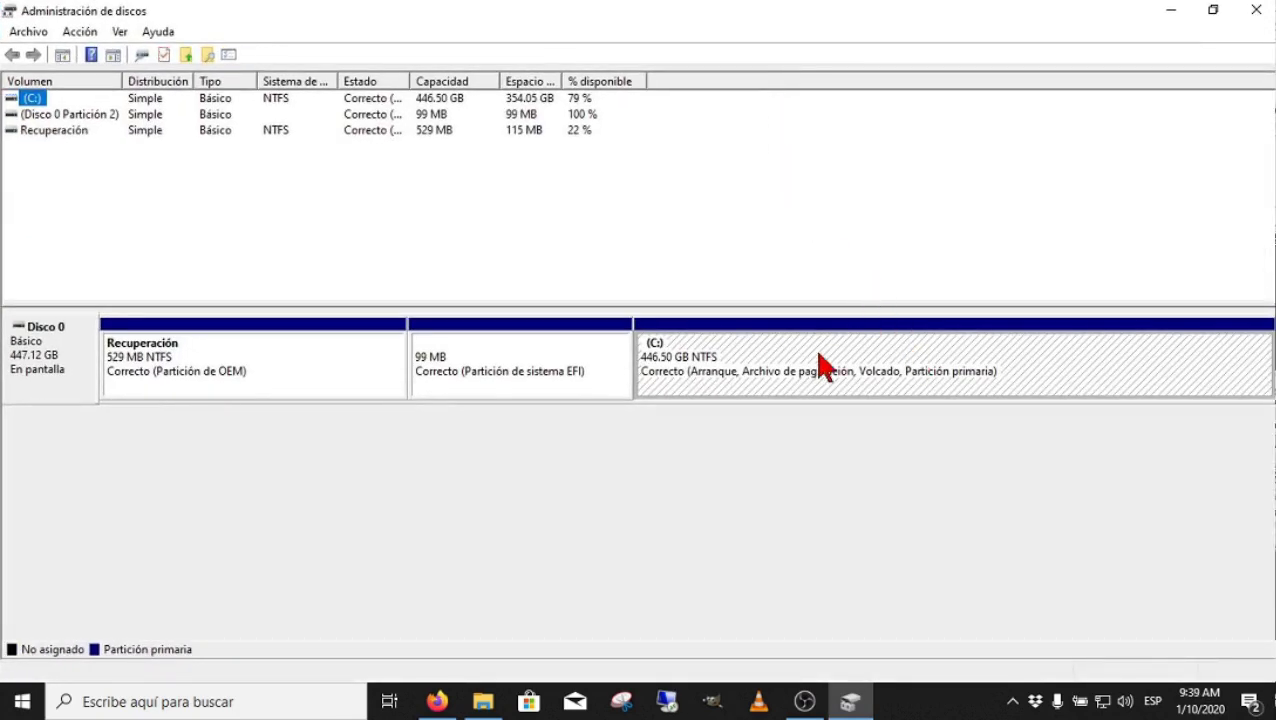
right_click(822, 365)
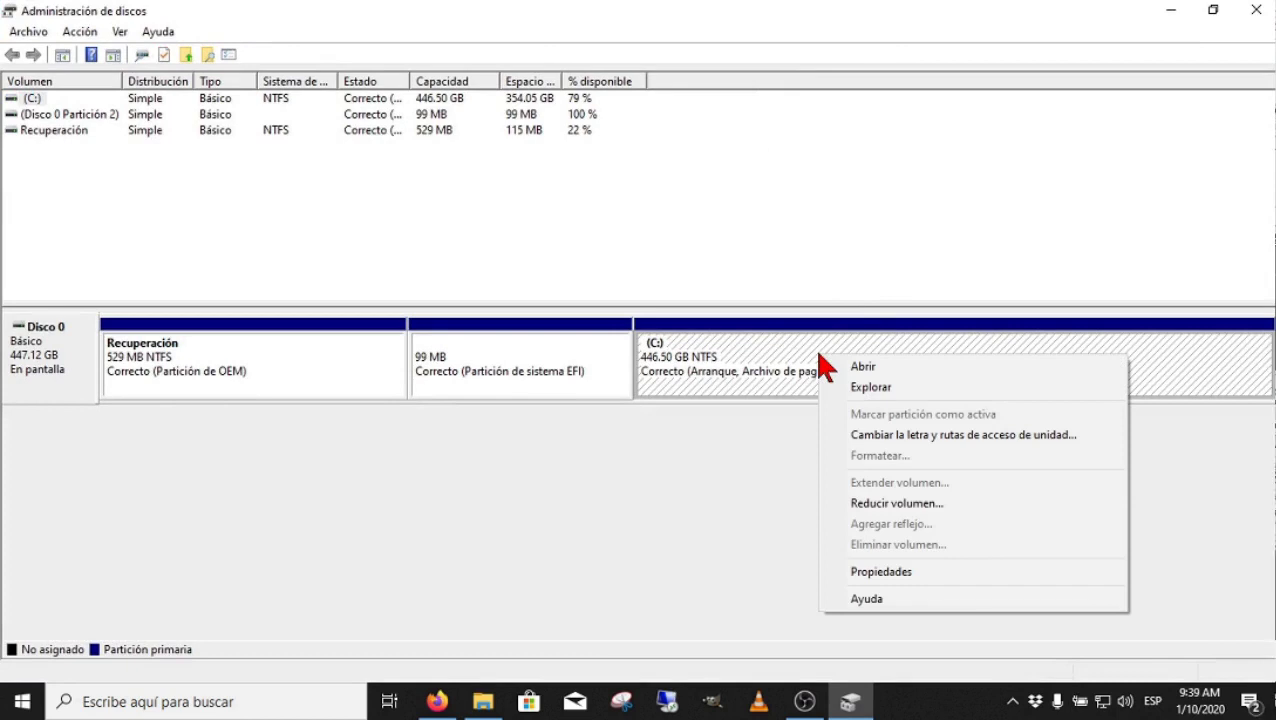
click(903, 506)
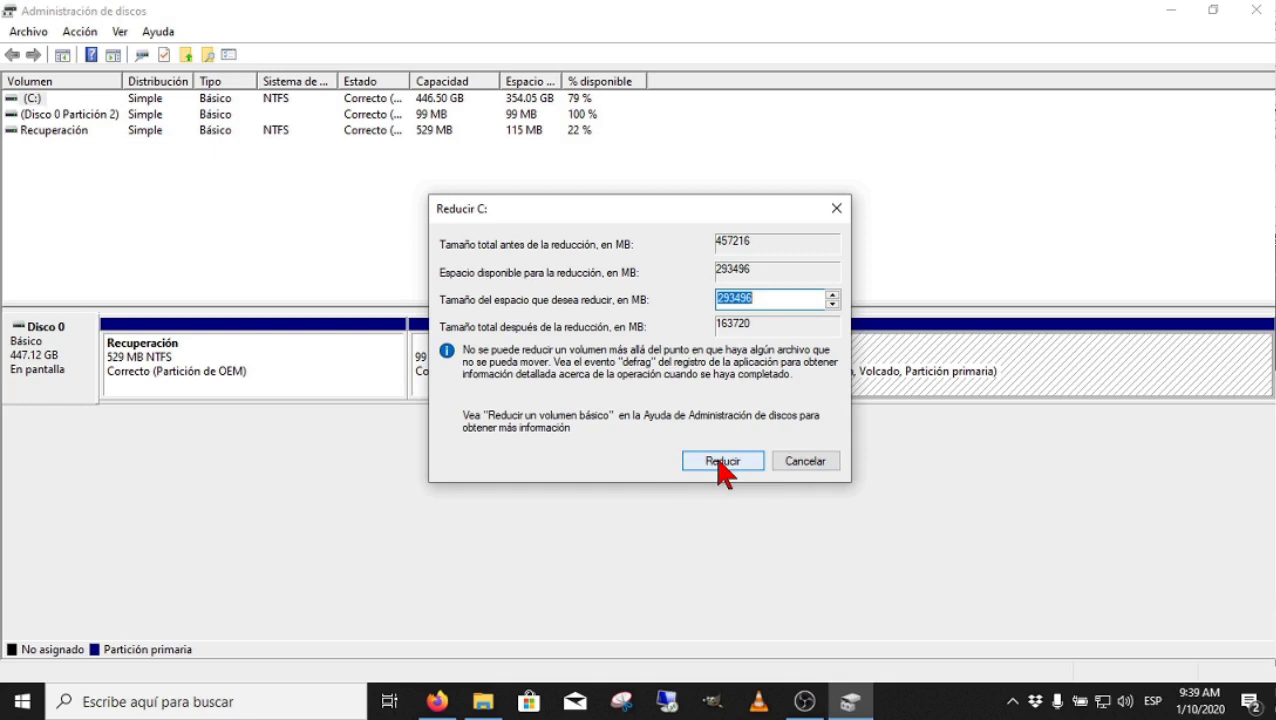
click(722, 462)
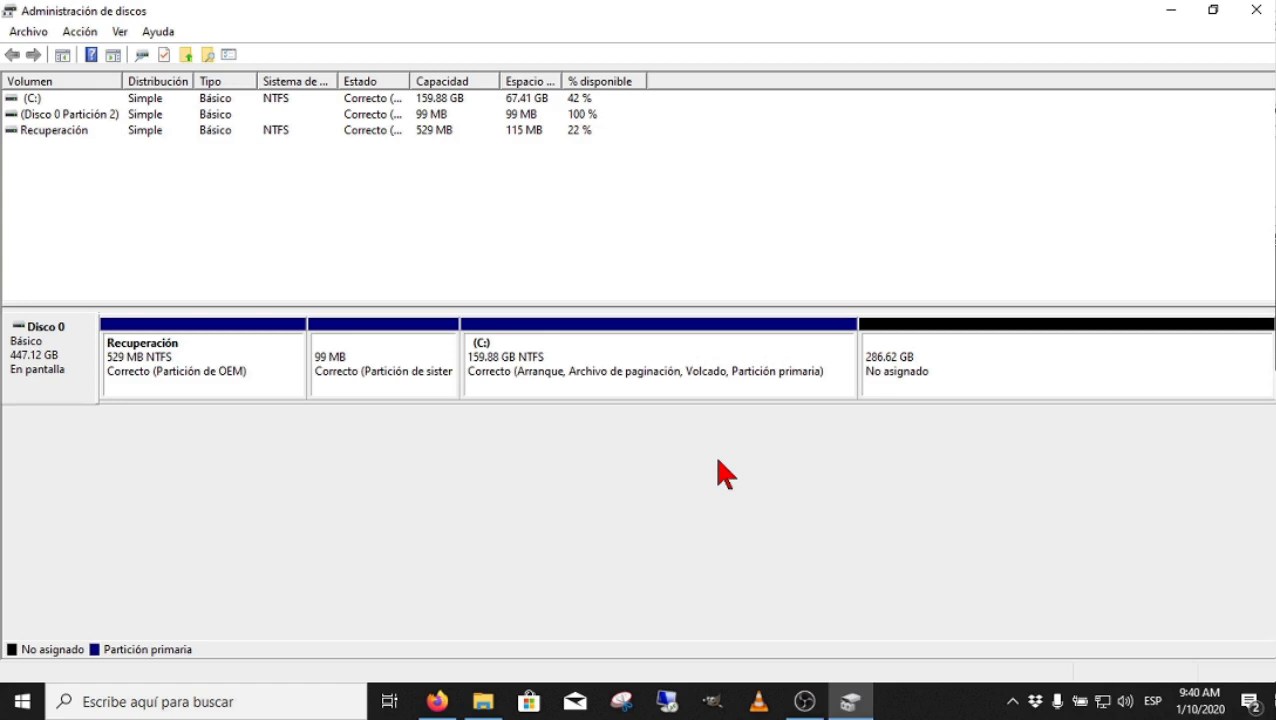
Start a new simple volume in the unallocated space of Disco 0 and set its size to 10240 MB.
click(1016, 369)
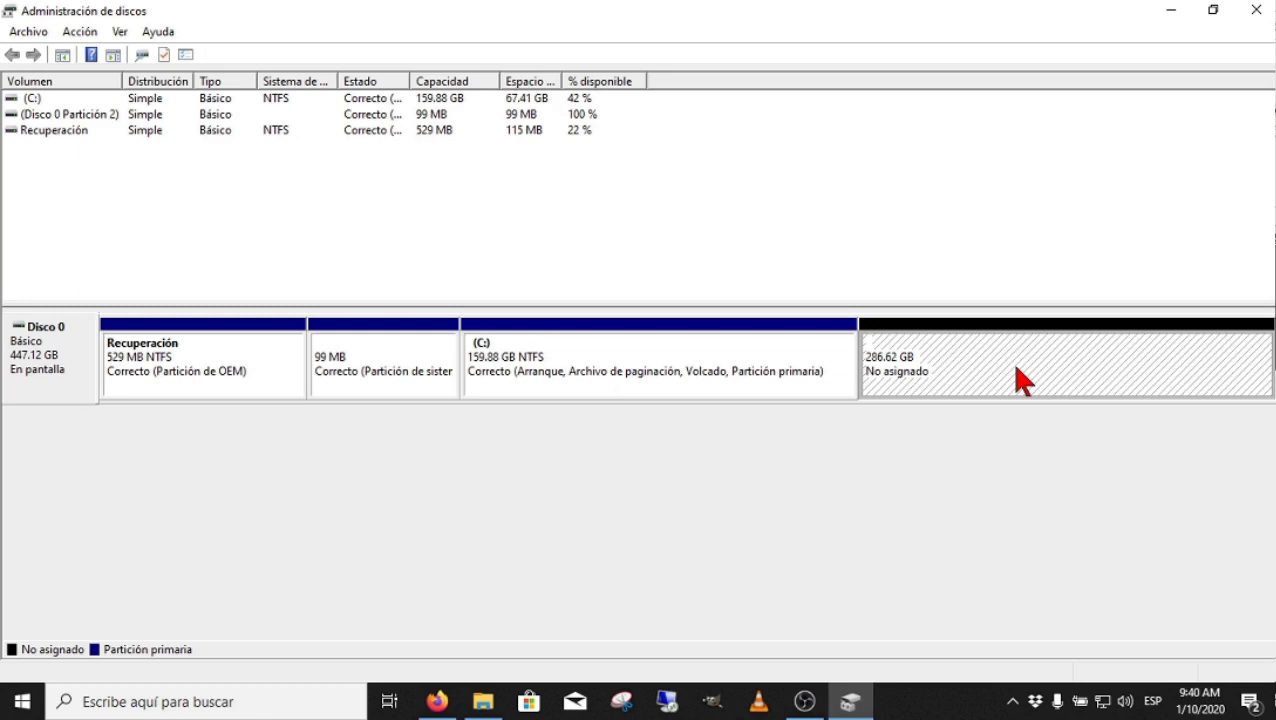
right_click(1017, 378)
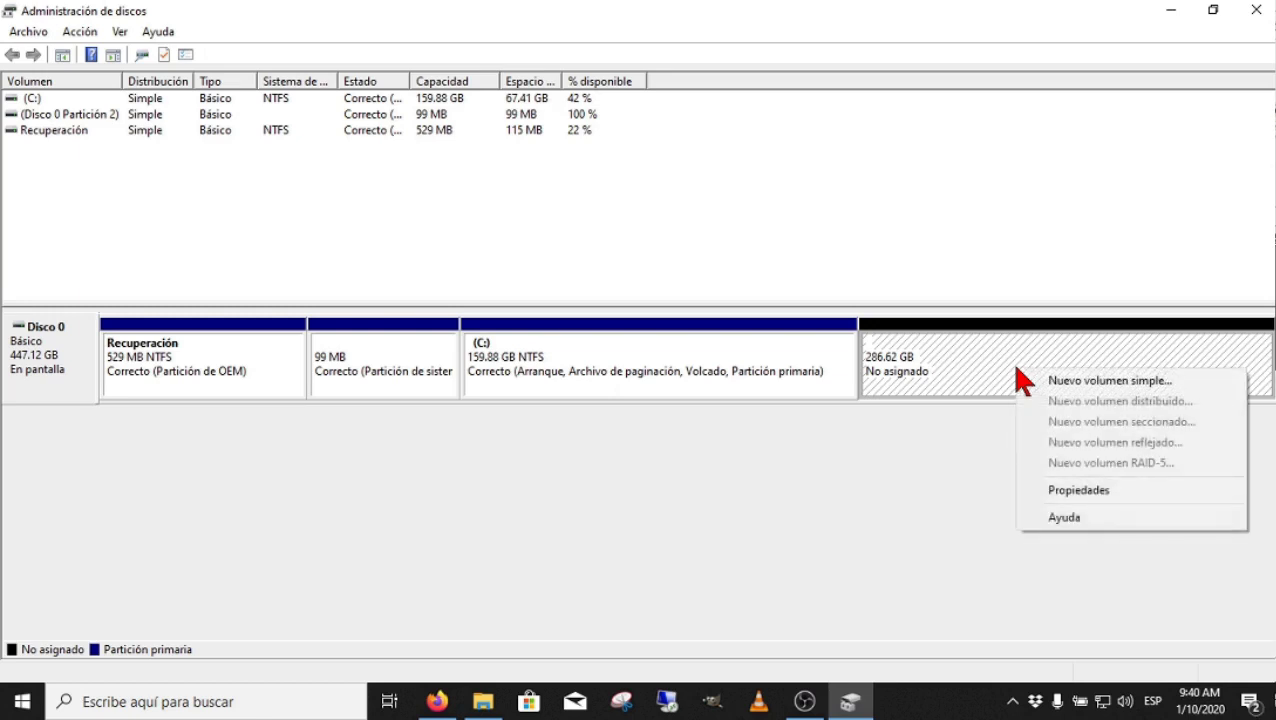
click(1070, 382)
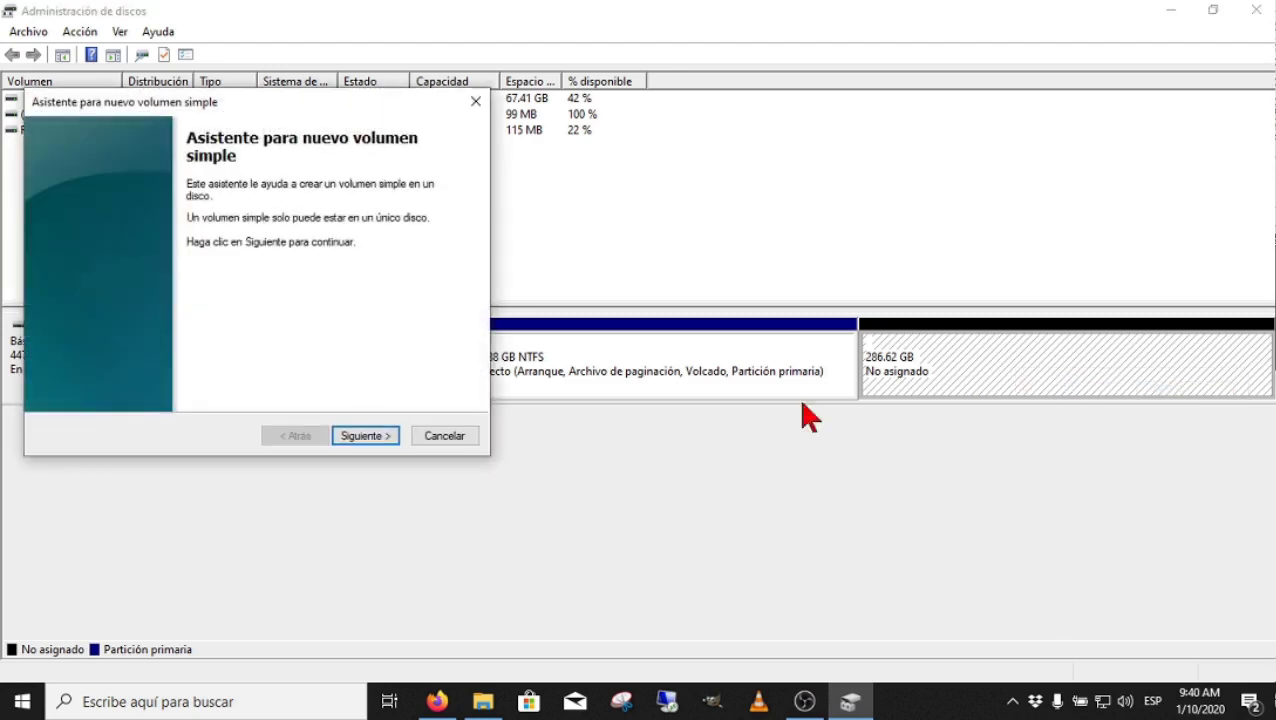
click(368, 436)
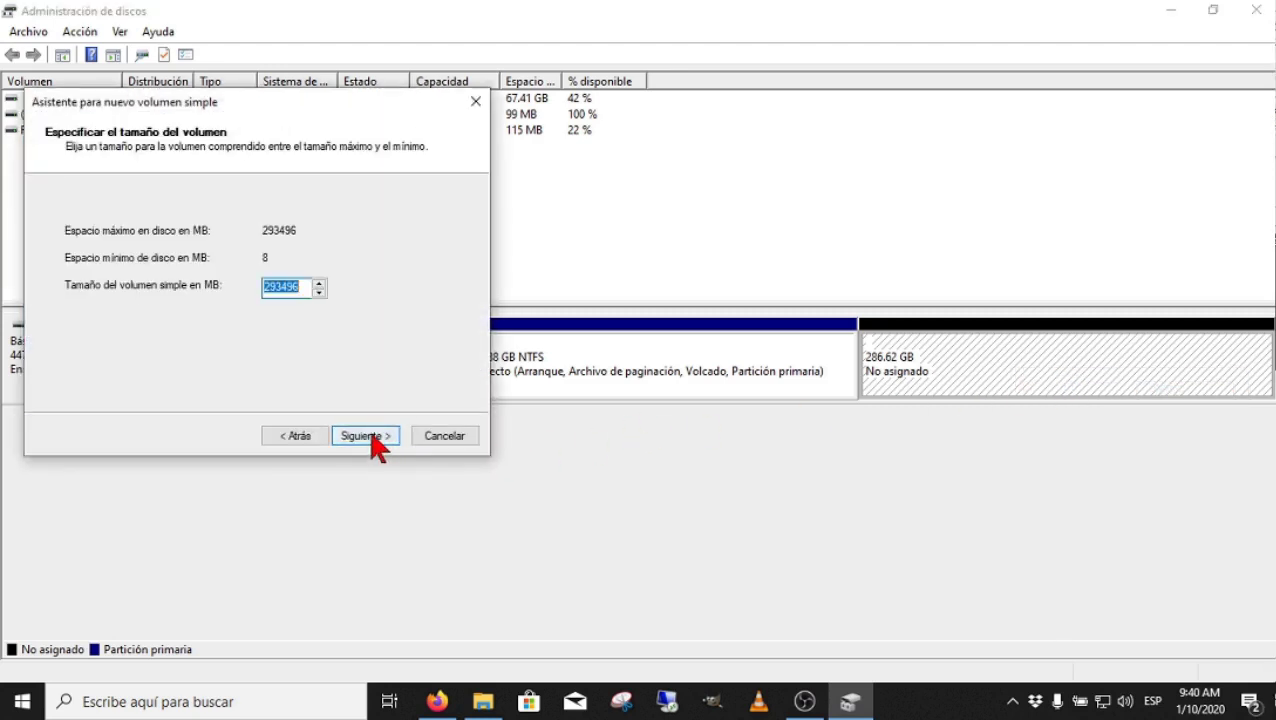
click(307, 292)
drag(307, 292, 264, 288)
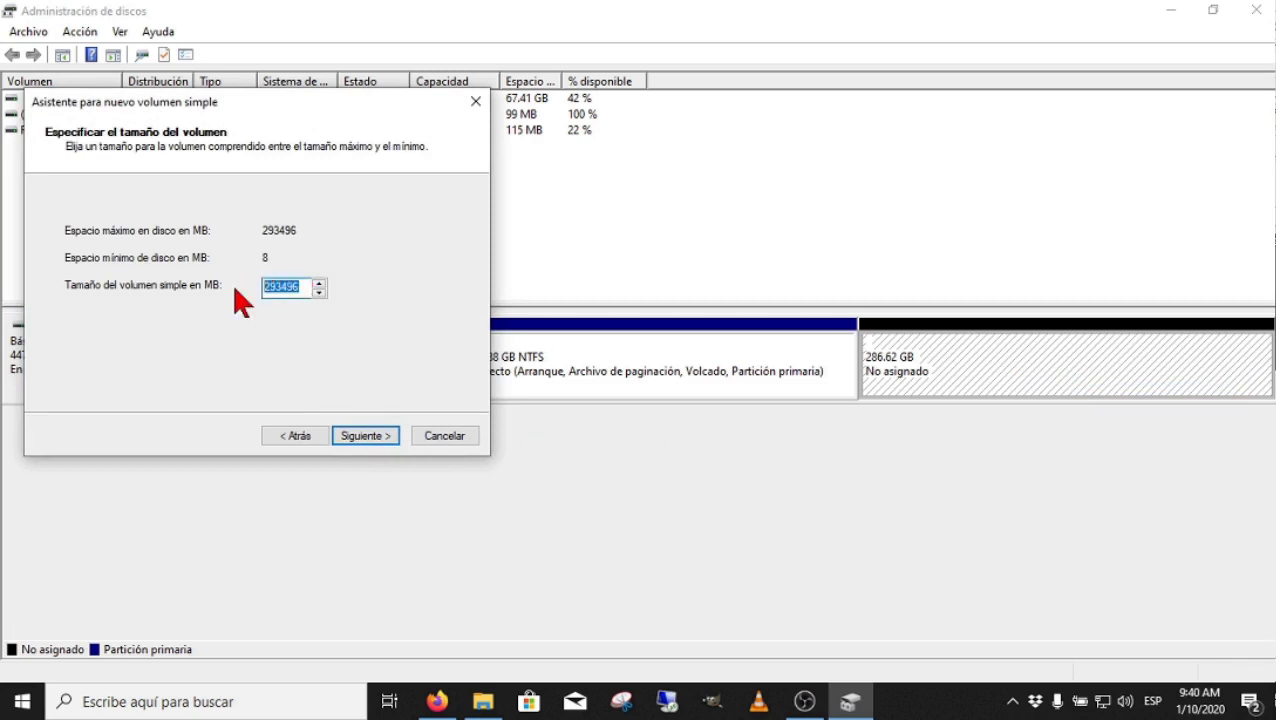
text(10240)
click(367, 440)
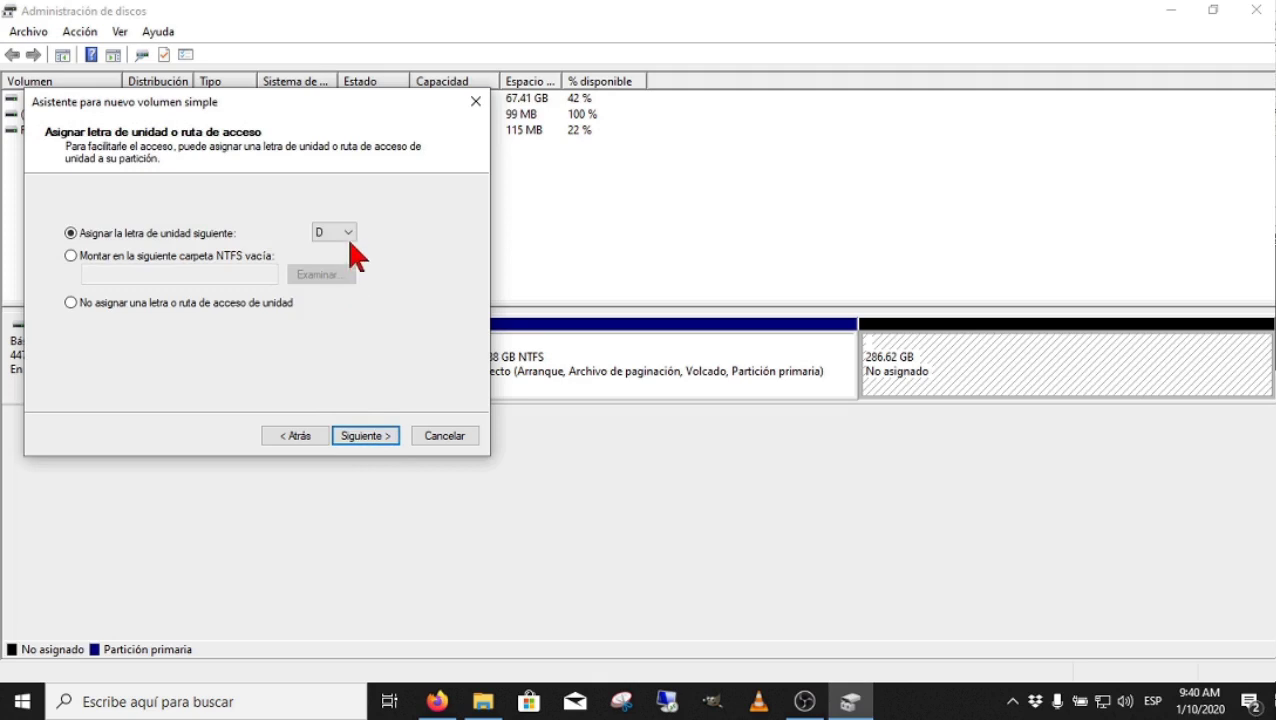
Assign drive letter D, format the new volume as NTFS with the label D, and finish creating it.
click(358, 436)
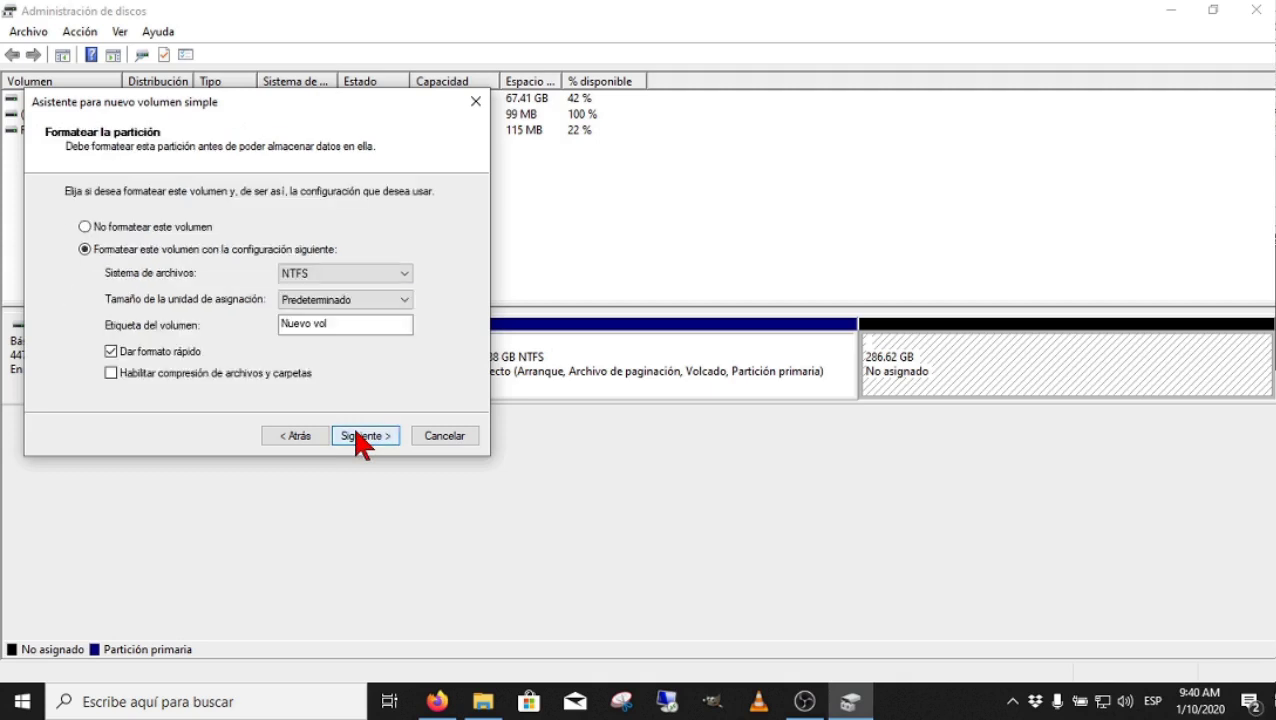
drag(338, 323, 274, 323)
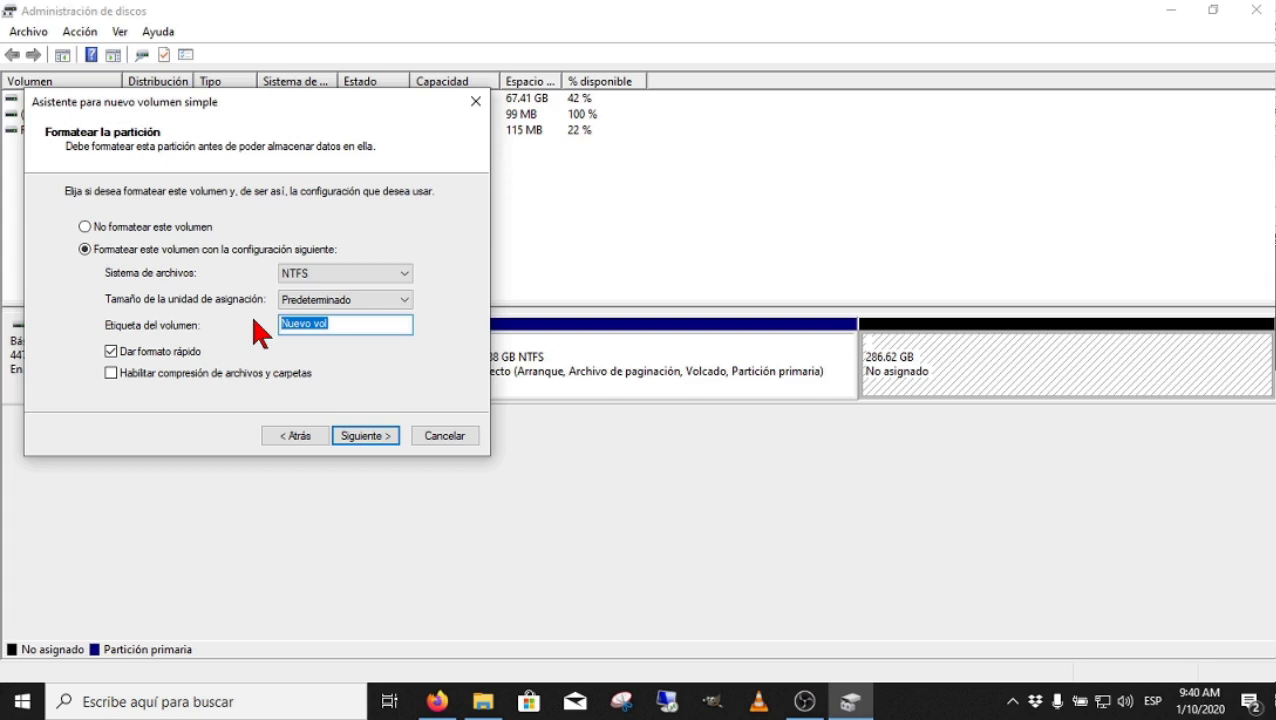
text(D)
click(364, 443)
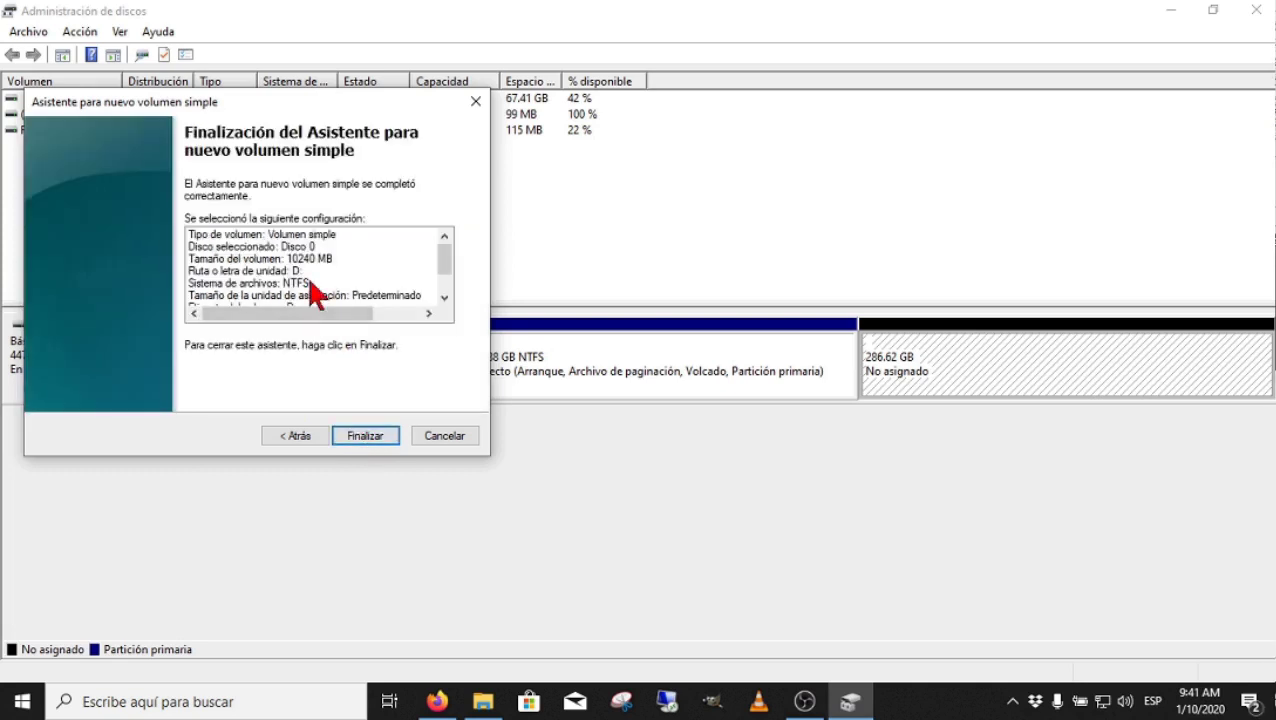
scroll(316, 292, down, 1)
scroll(316, 292, up, 1)
click(365, 437)
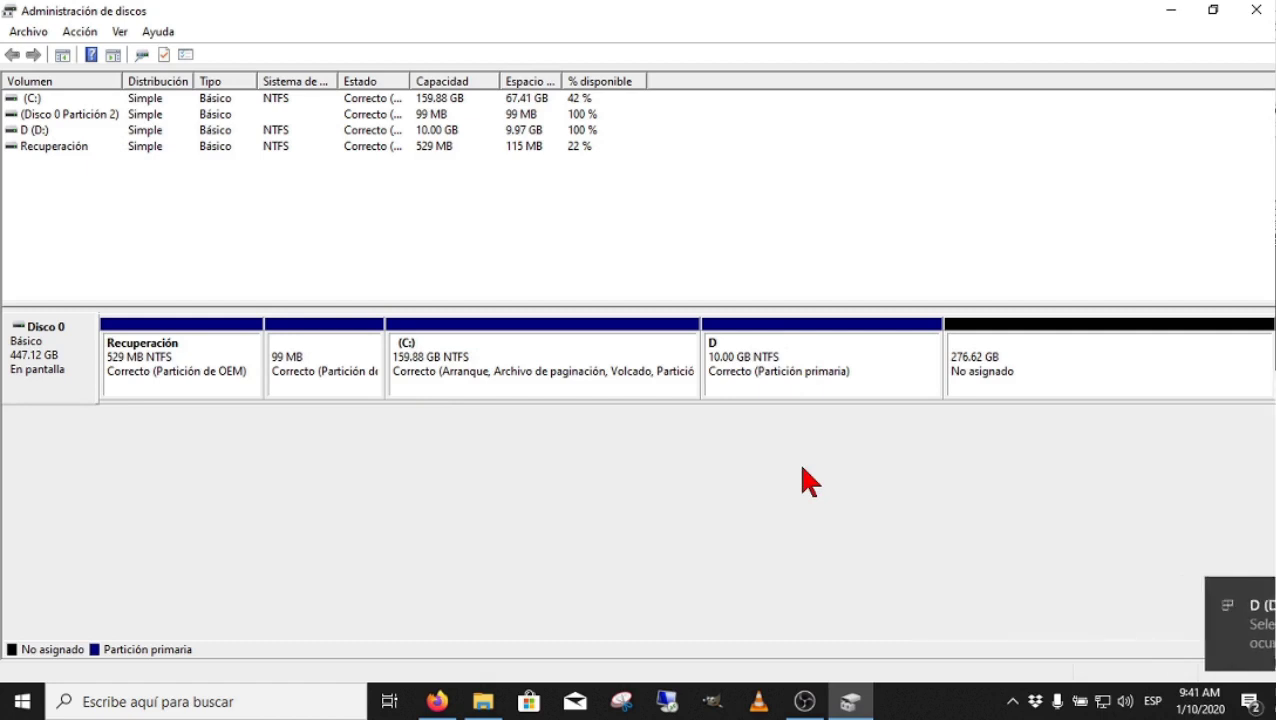
Close Disk Management and the Este equipo window.
click(1039, 366)
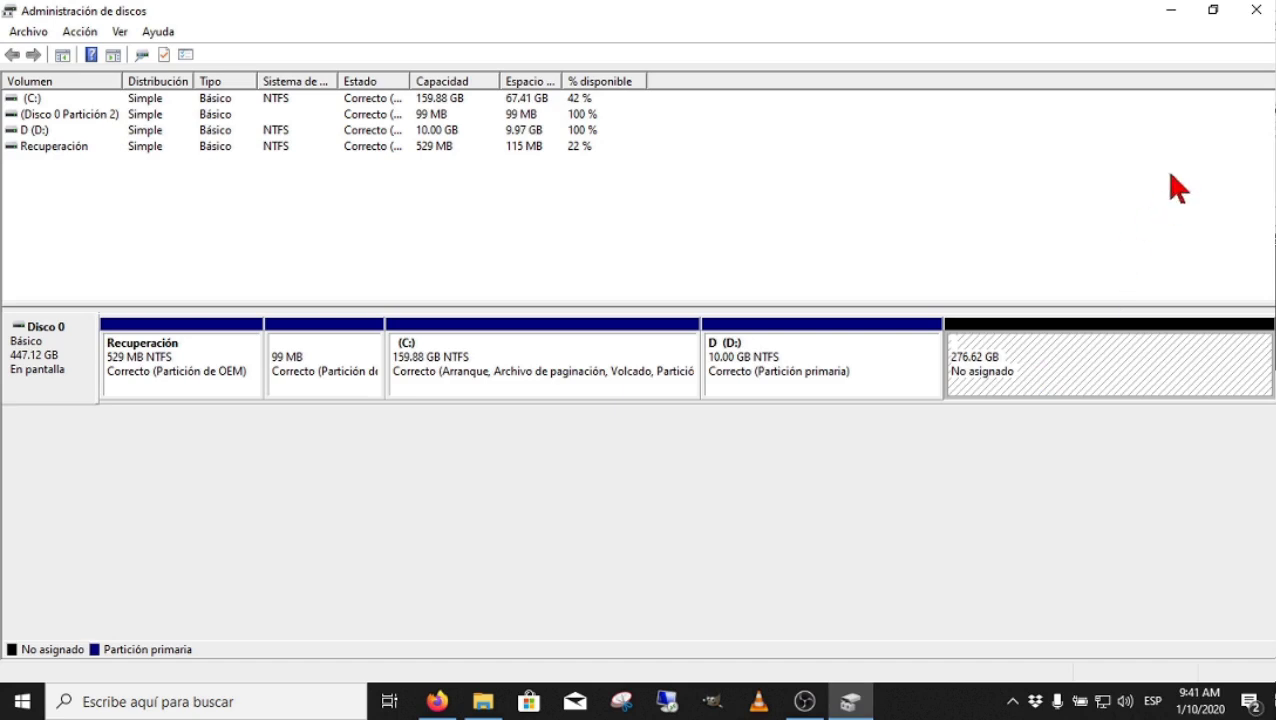
click(1255, 10)
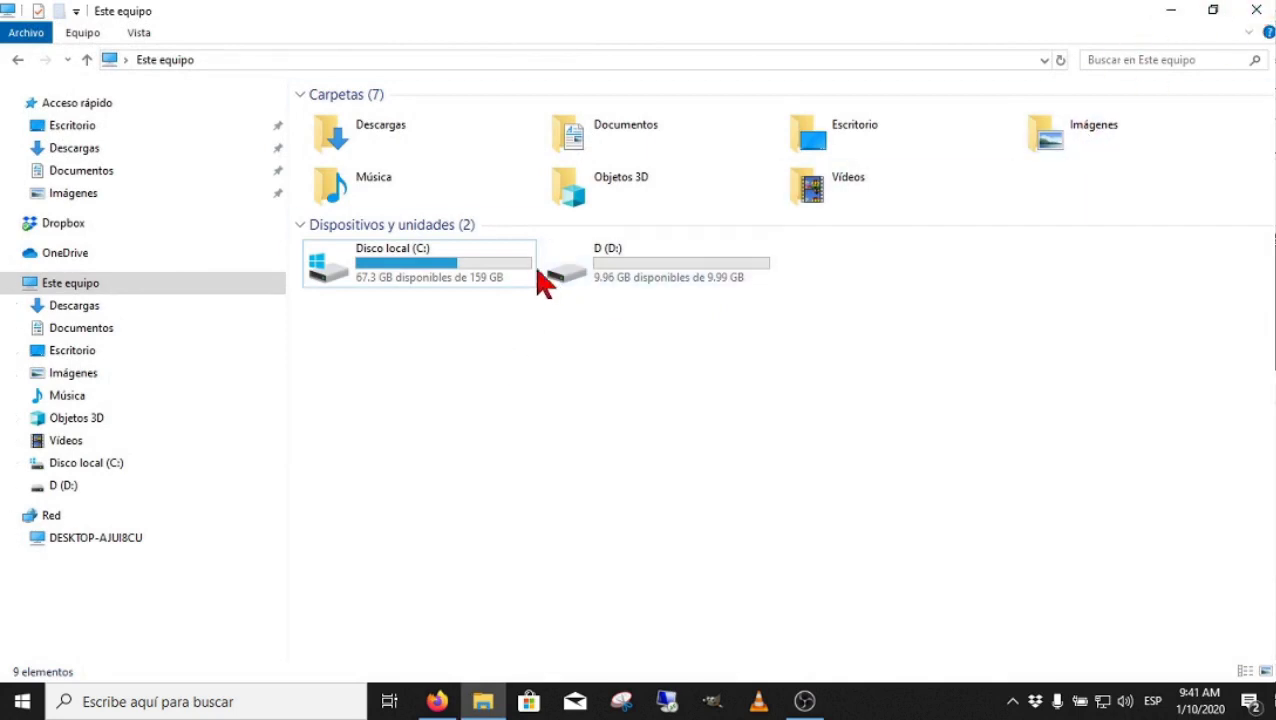
click(1255, 14)
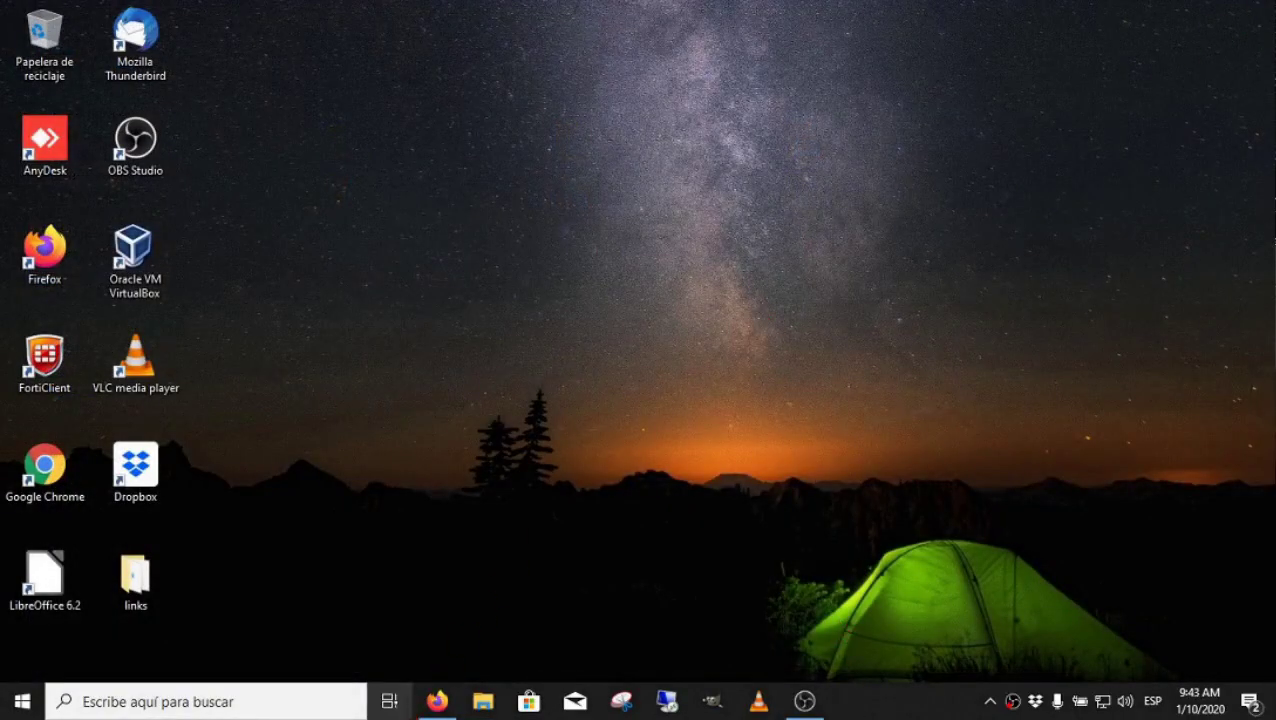
Switch to Firefox and open the MX Linux page from DistroWatch's popularity ranking.
mouse_move(444, 706)
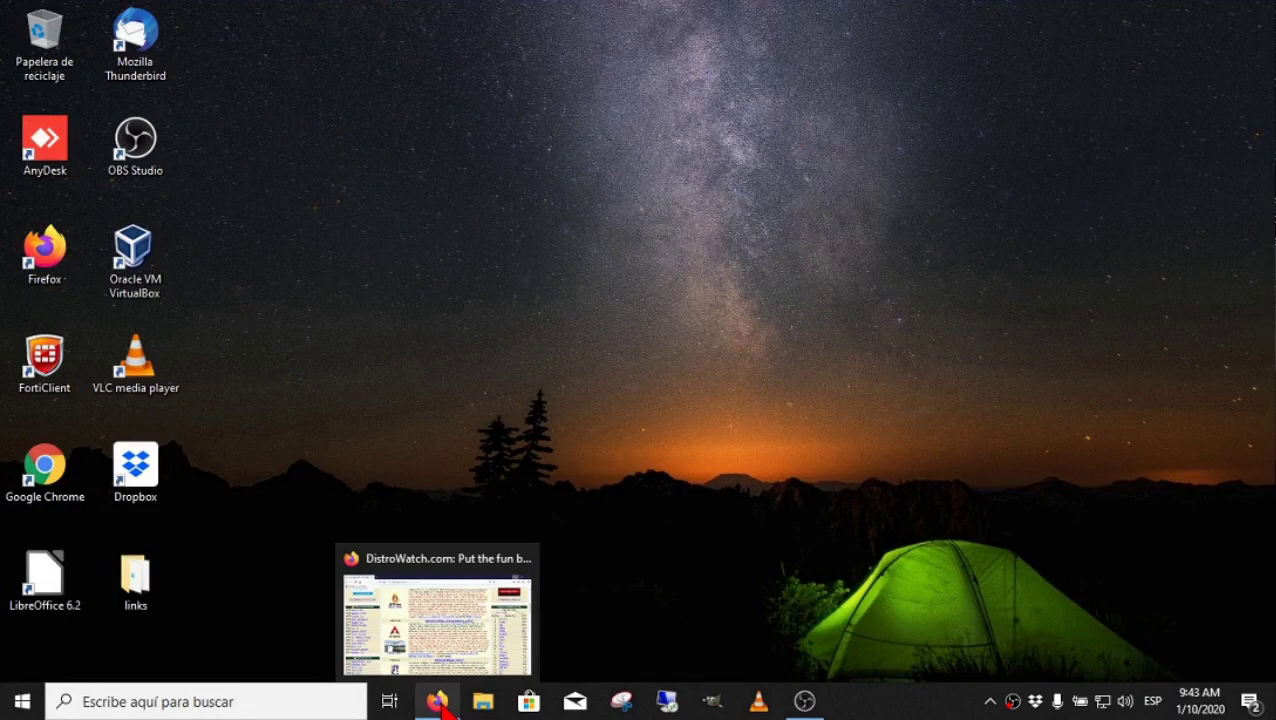
click(442, 703)
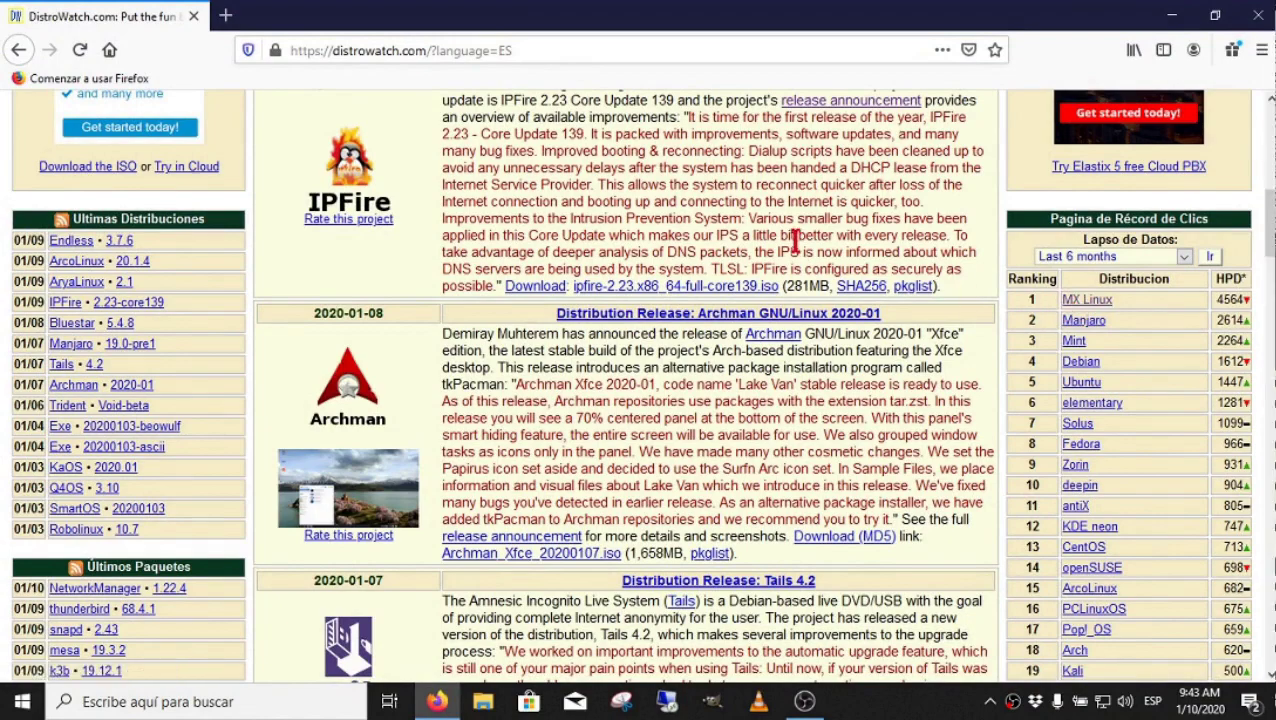
scroll(795, 240, up, 2)
scroll(795, 240, up, 4)
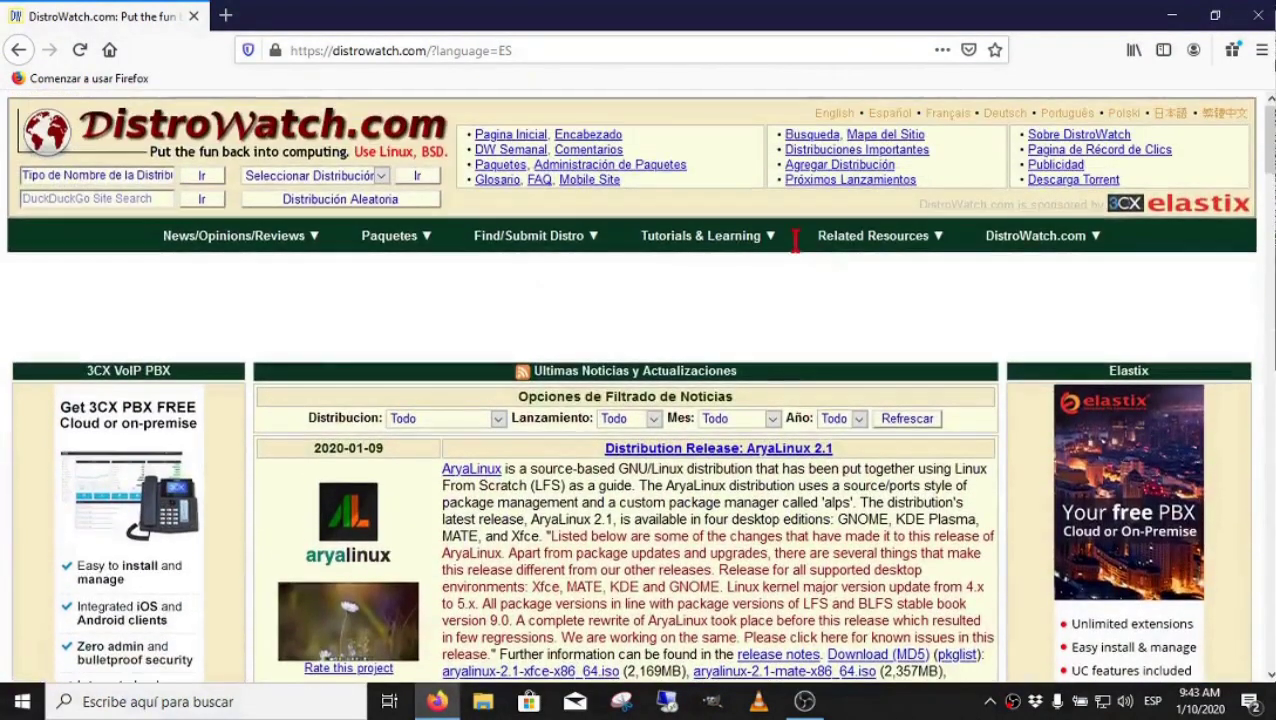
scroll(795, 240, down, 4)
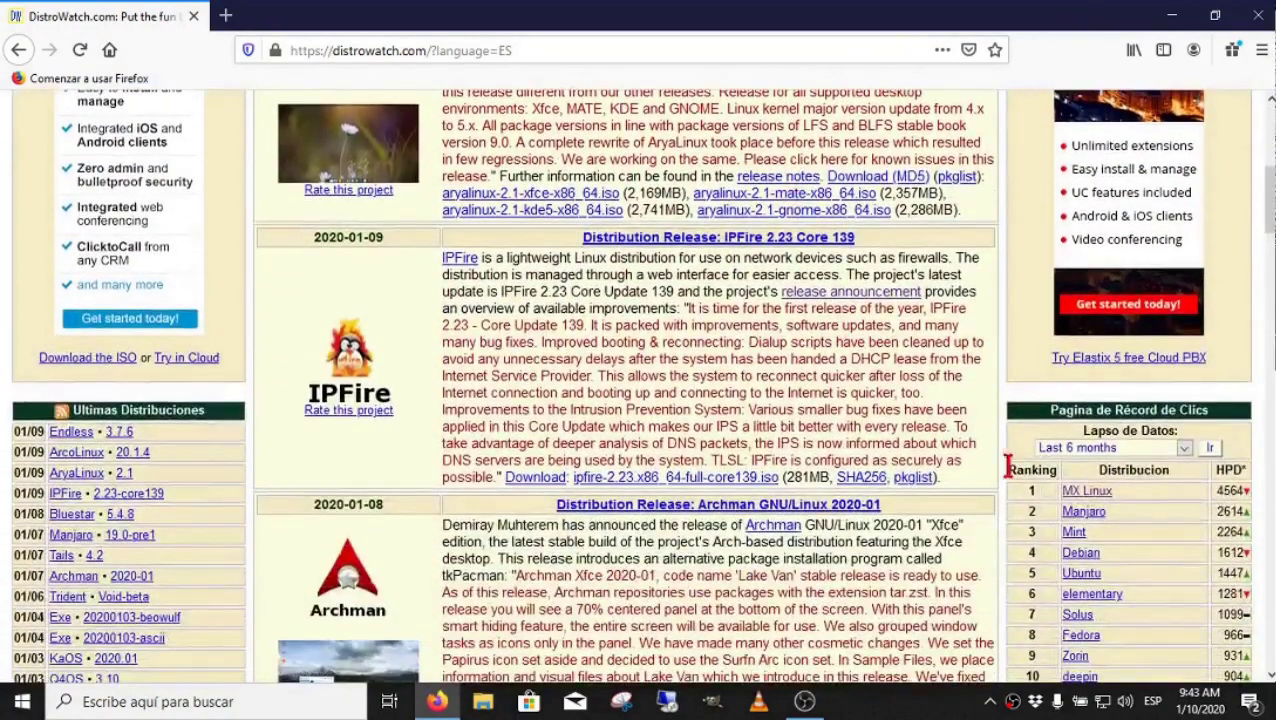
click(1082, 491)
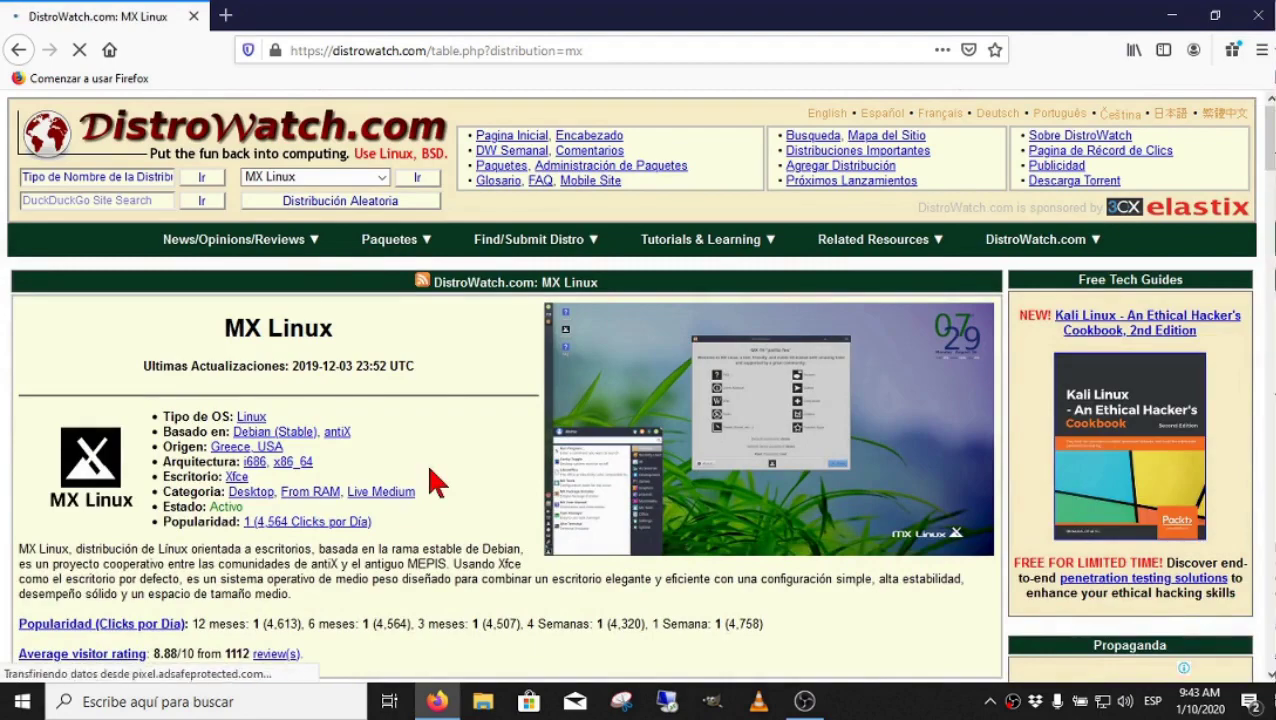
Open the MX Linux home page, mxlinux.org, in a new tab from the distribution summary and switch to it.
scroll(430, 482, down, 3)
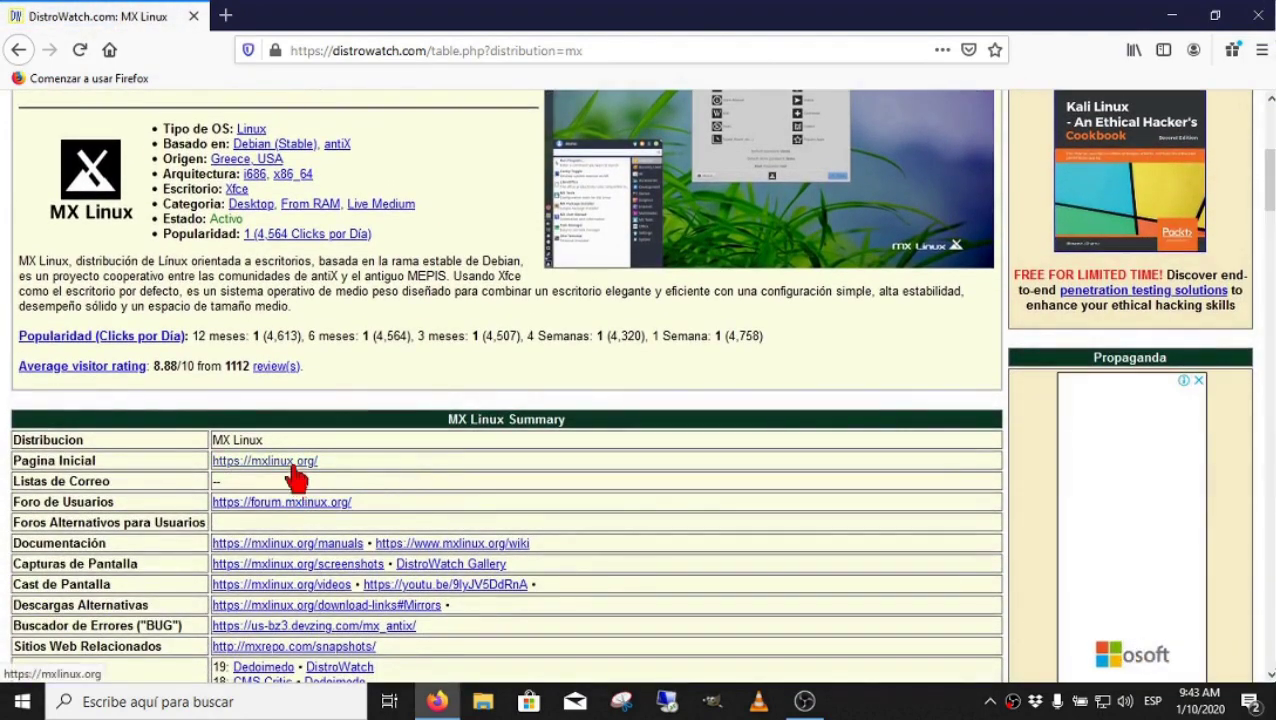
middle_click(292, 462)
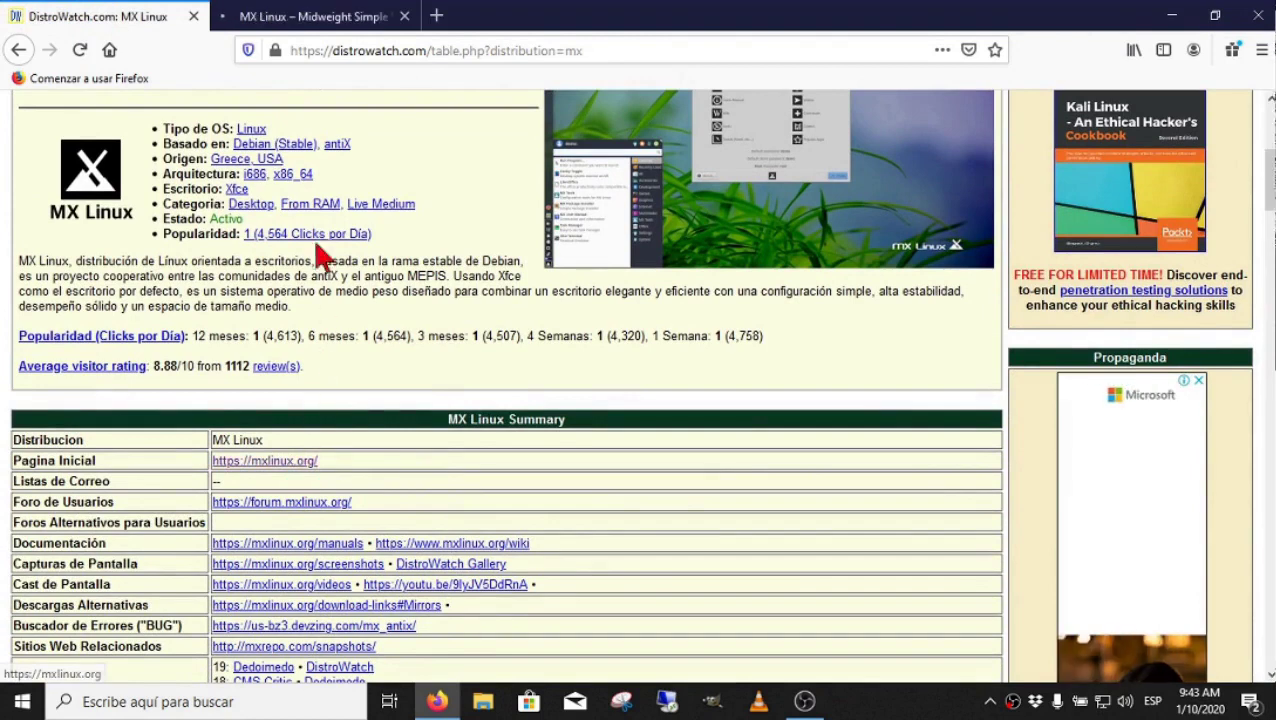
click(318, 22)
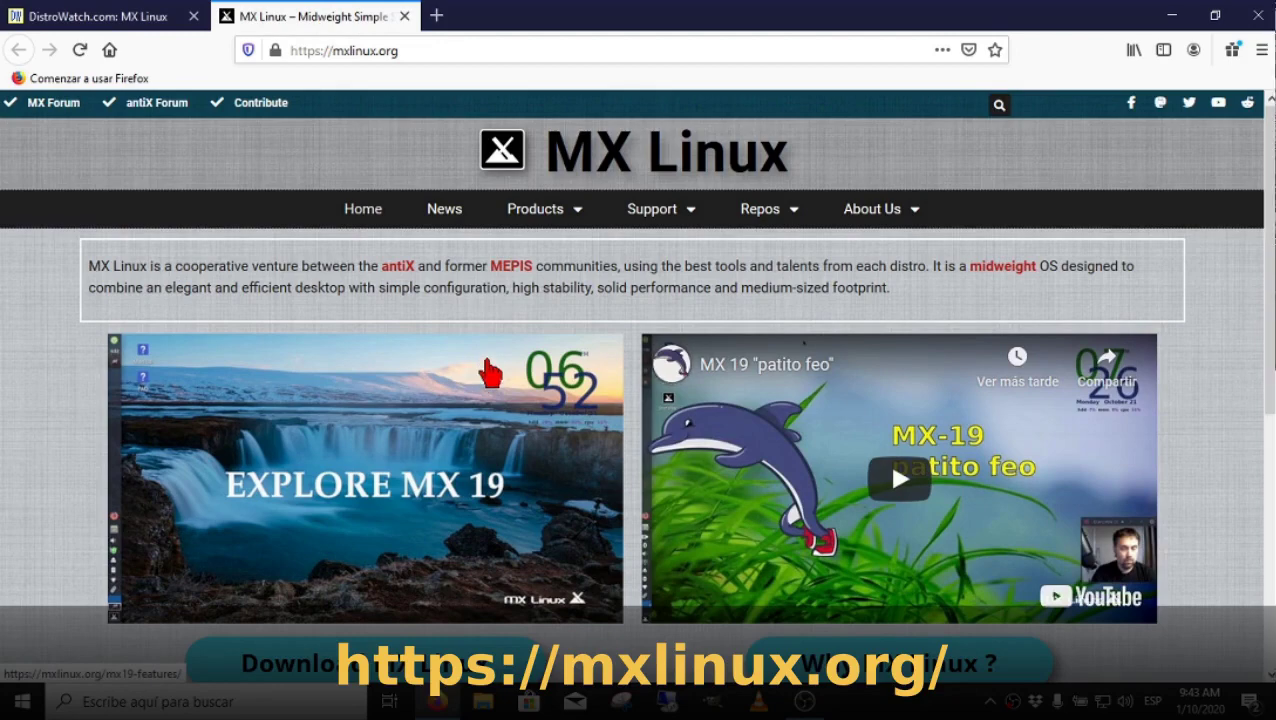
Change the language of the MX Linux website to Spanish.
scroll(490, 372, down, 2)
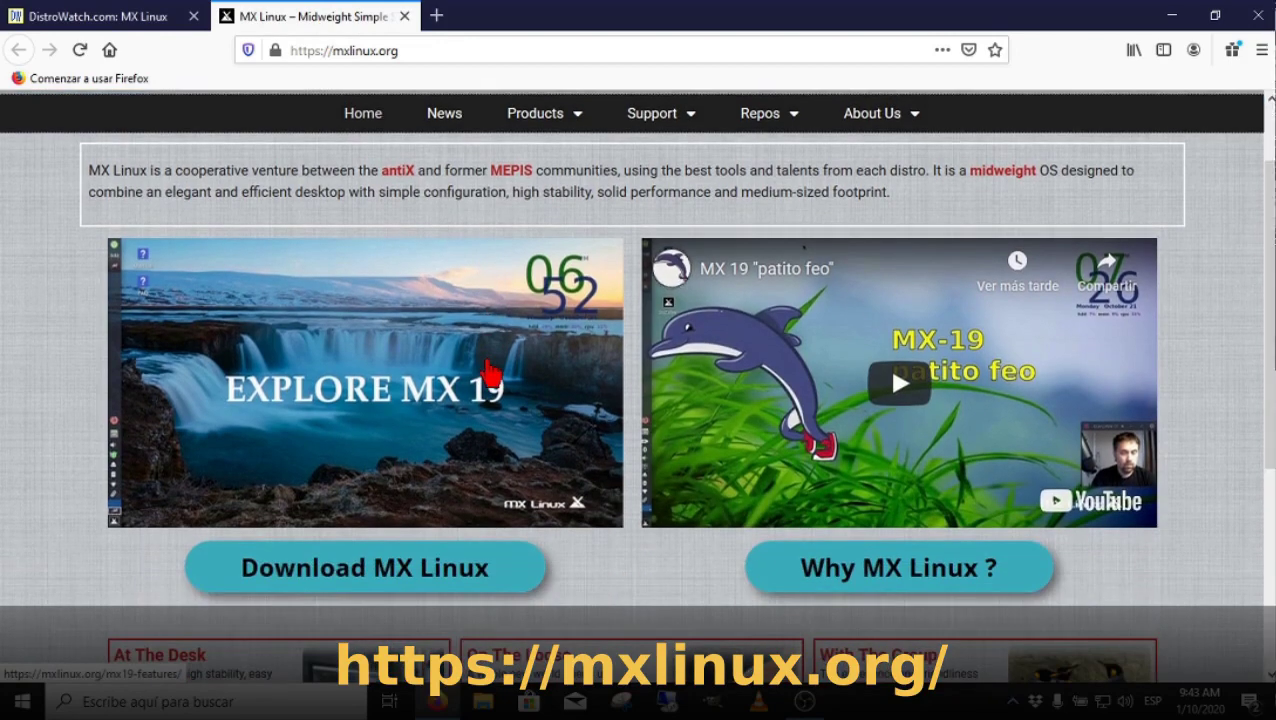
scroll(490, 372, down, 2)
scroll(490, 372, down, 5)
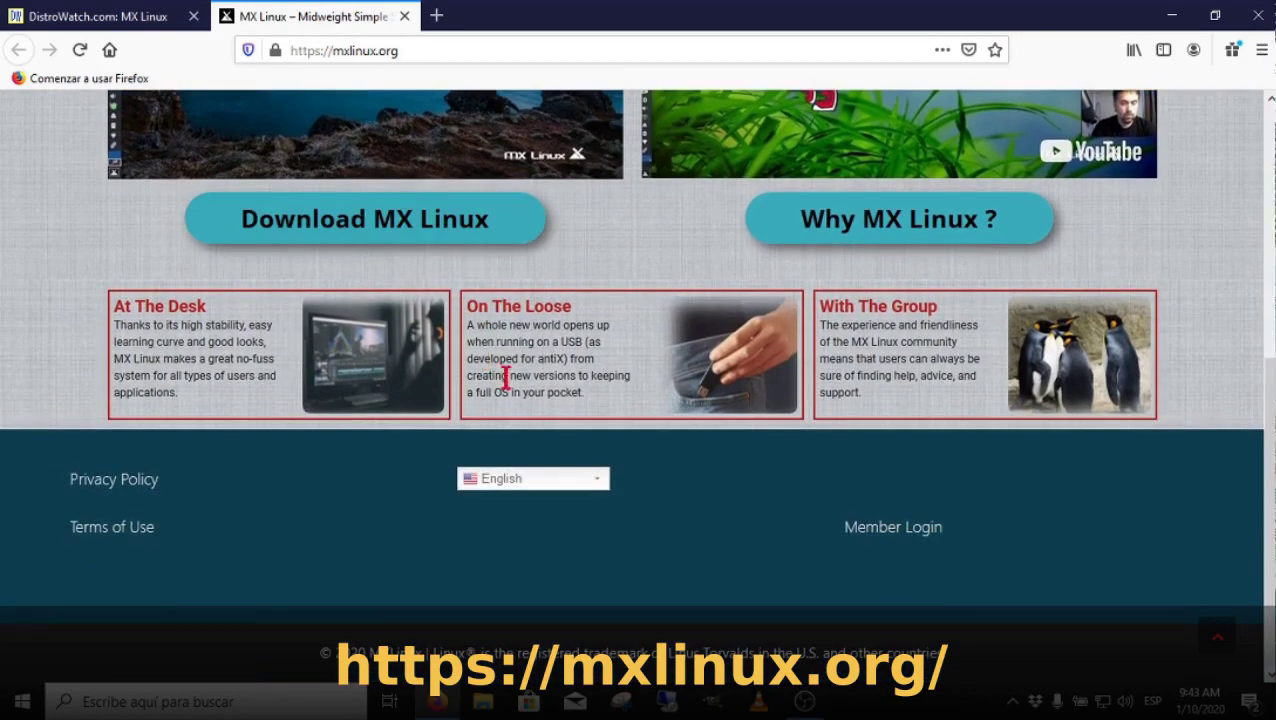
click(604, 480)
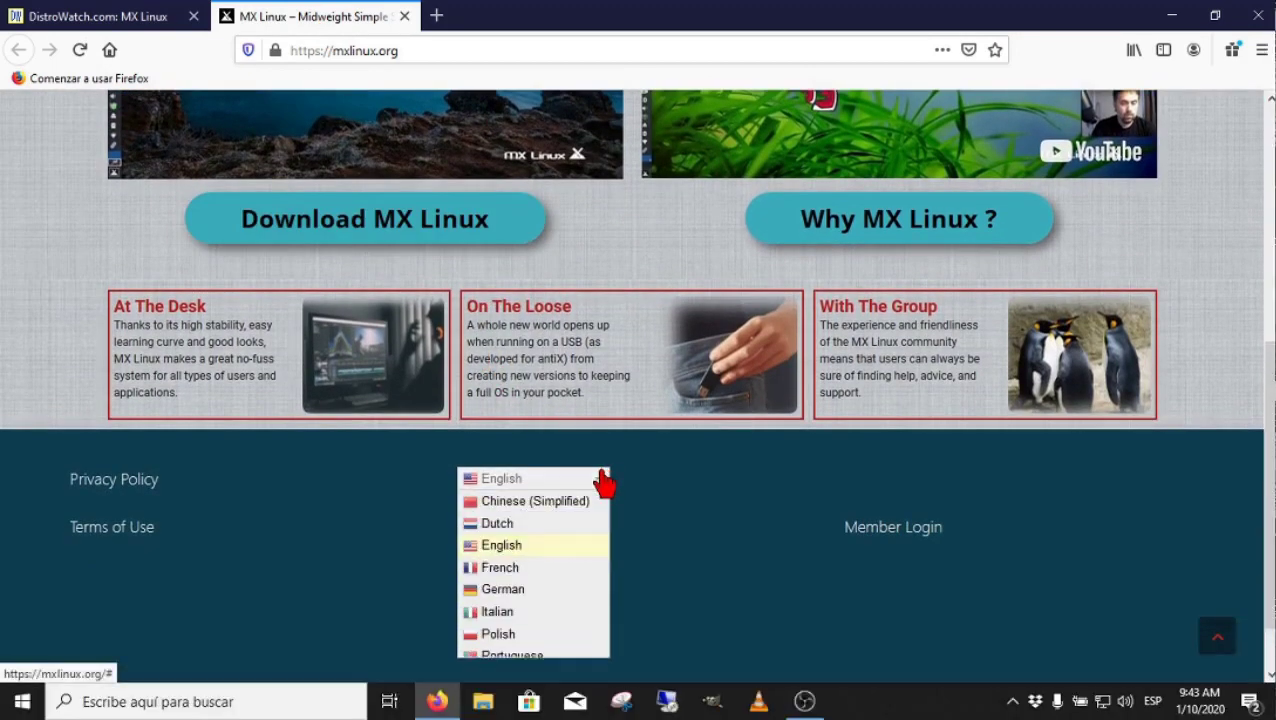
scroll(548, 548, down, 1)
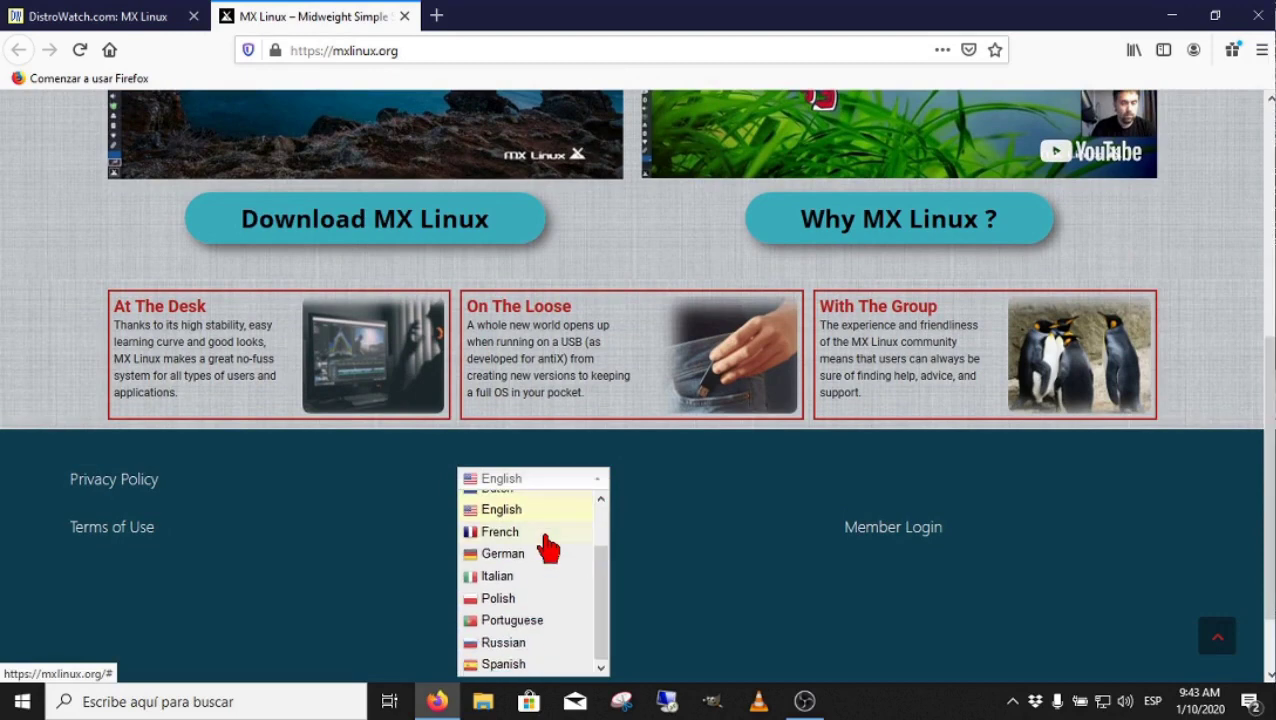
click(512, 666)
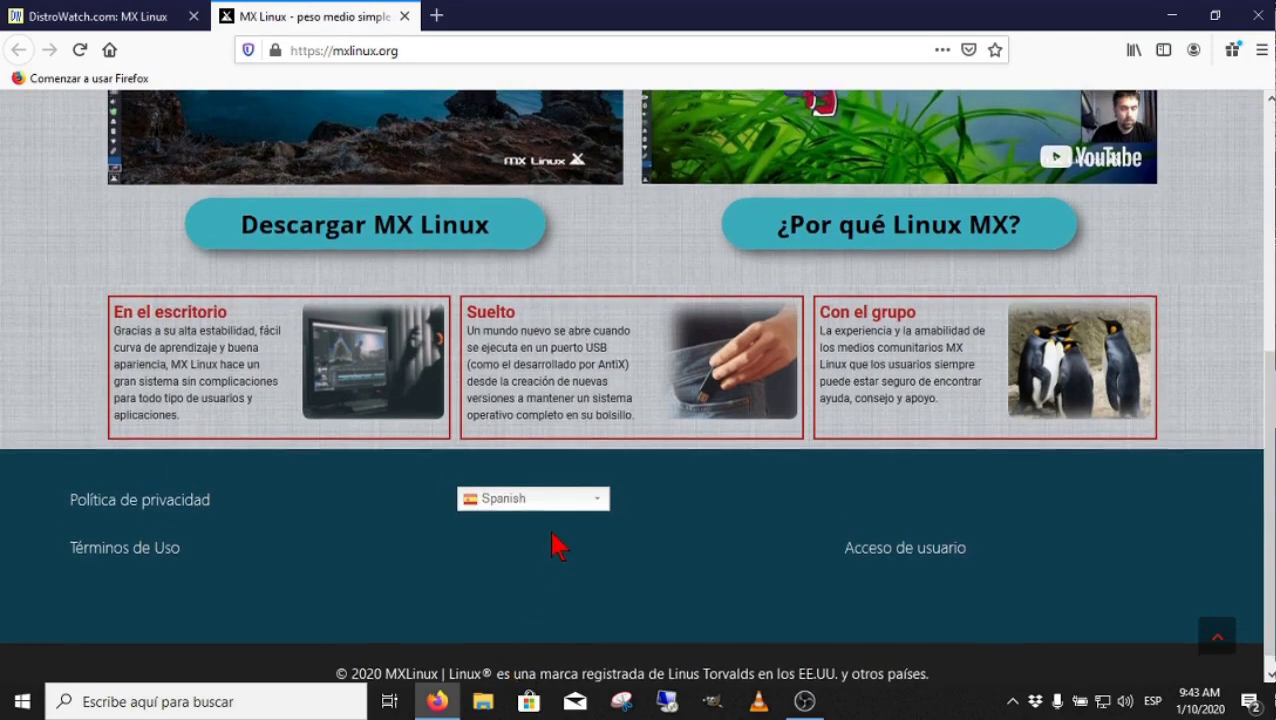
Open the Descargar MX Linux page from the MX Linux home page.
scroll(548, 542, up, 5)
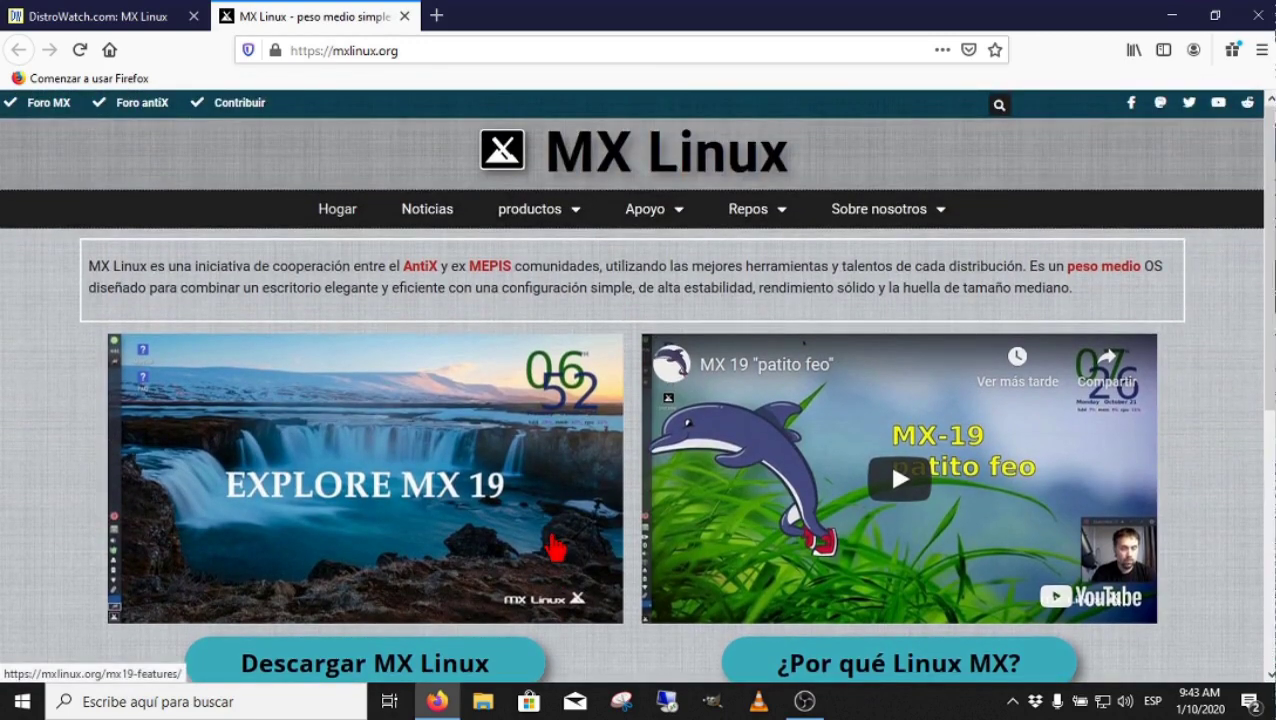
scroll(553, 545, down, 2)
scroll(557, 545, down, 2)
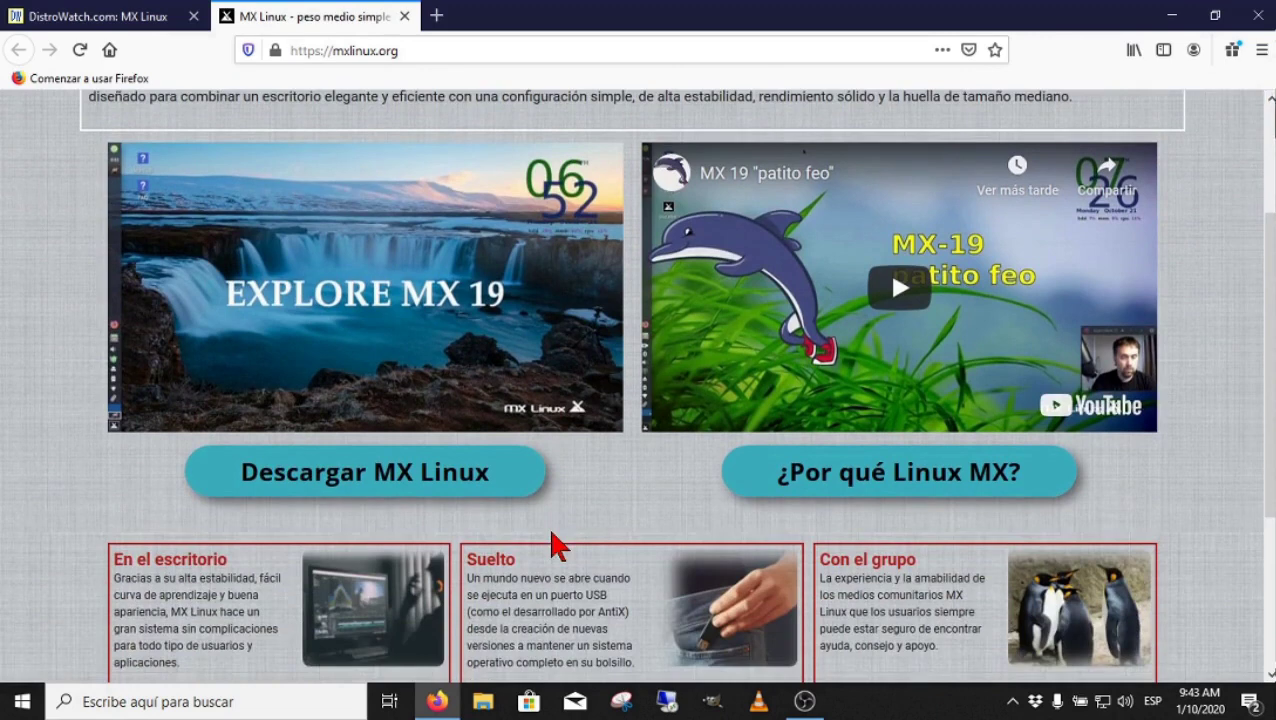
click(366, 480)
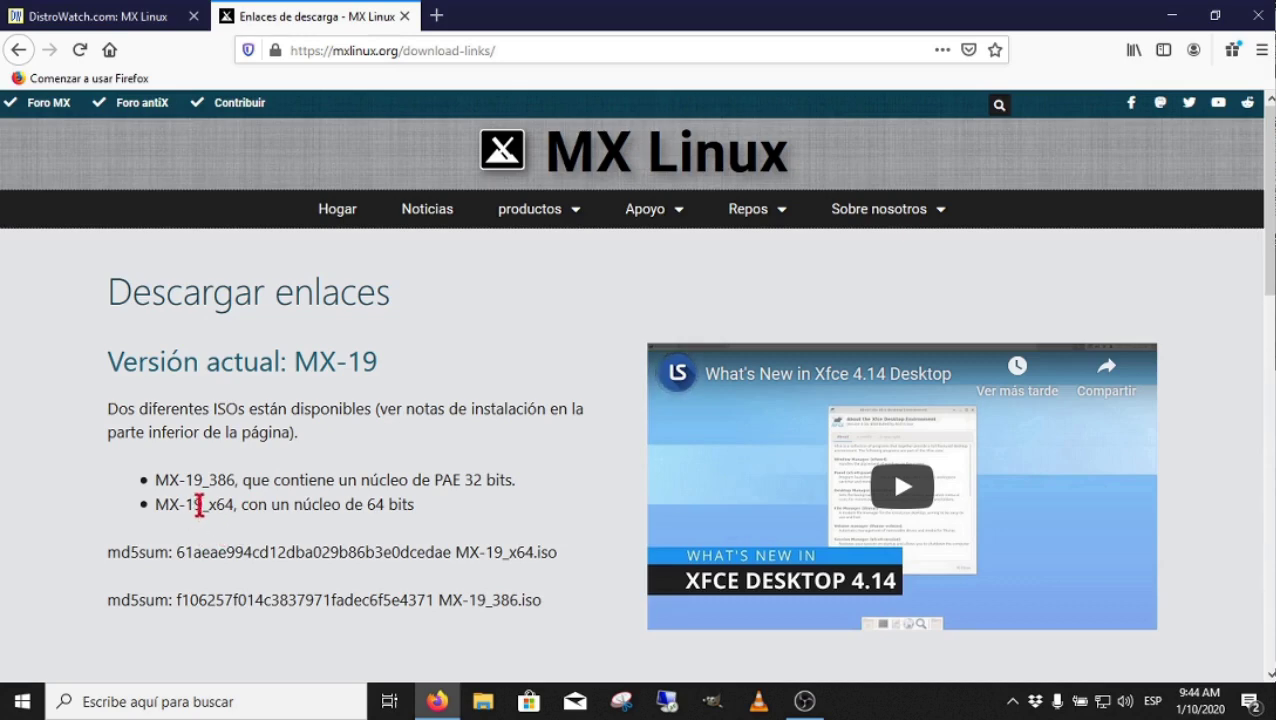
Examine the available MX-19 ISO versions, download methods and notes on the Descargar enlaces page.
scroll(262, 522, down, 5)
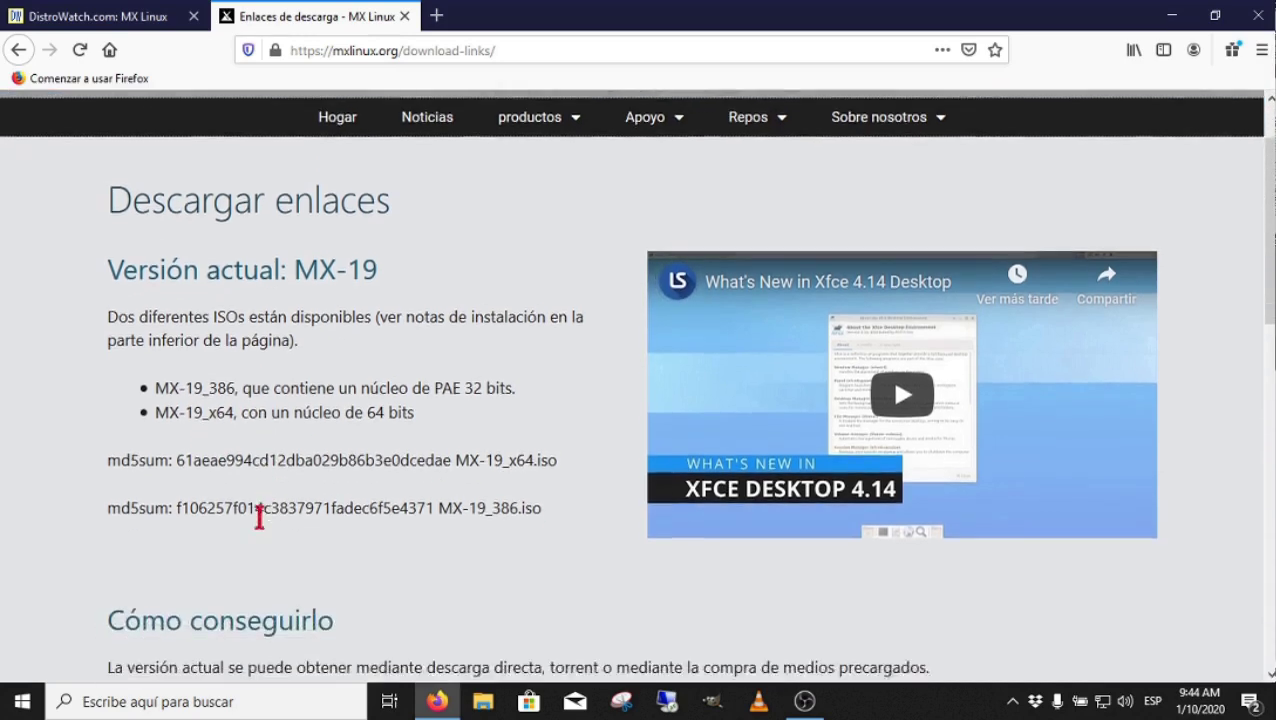
scroll(265, 530, down, 1)
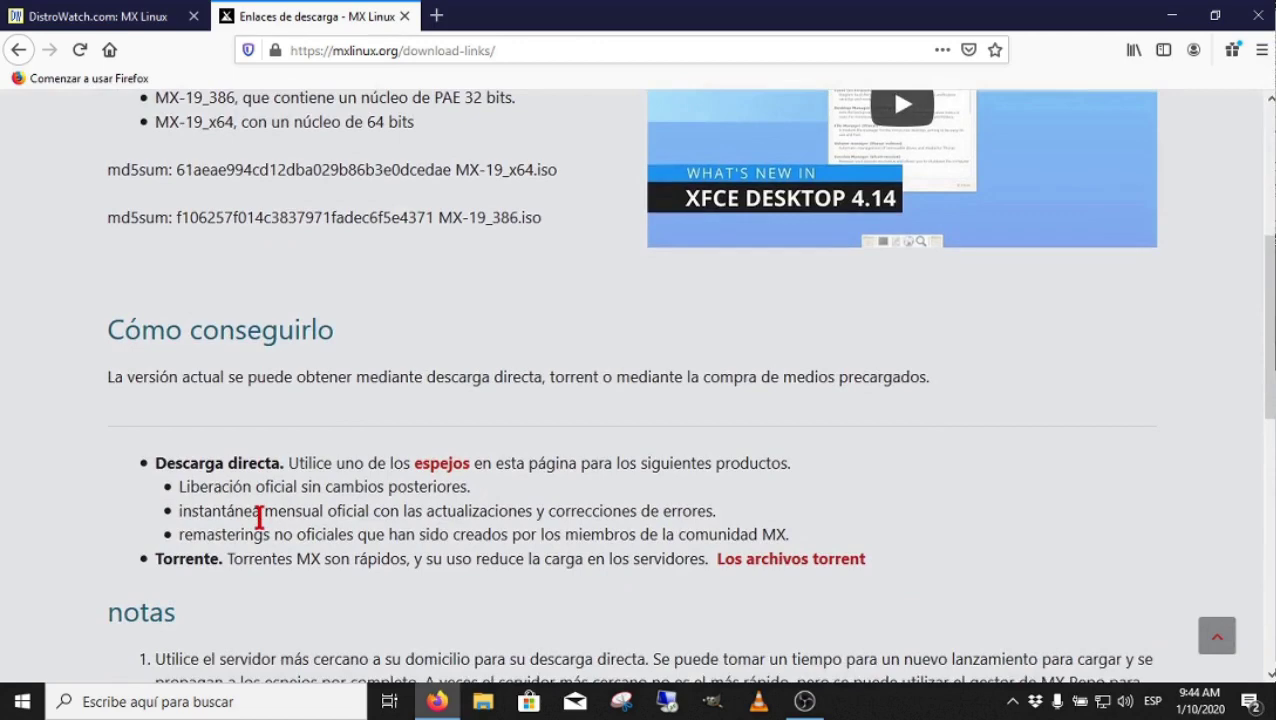
scroll(262, 524, down, 2)
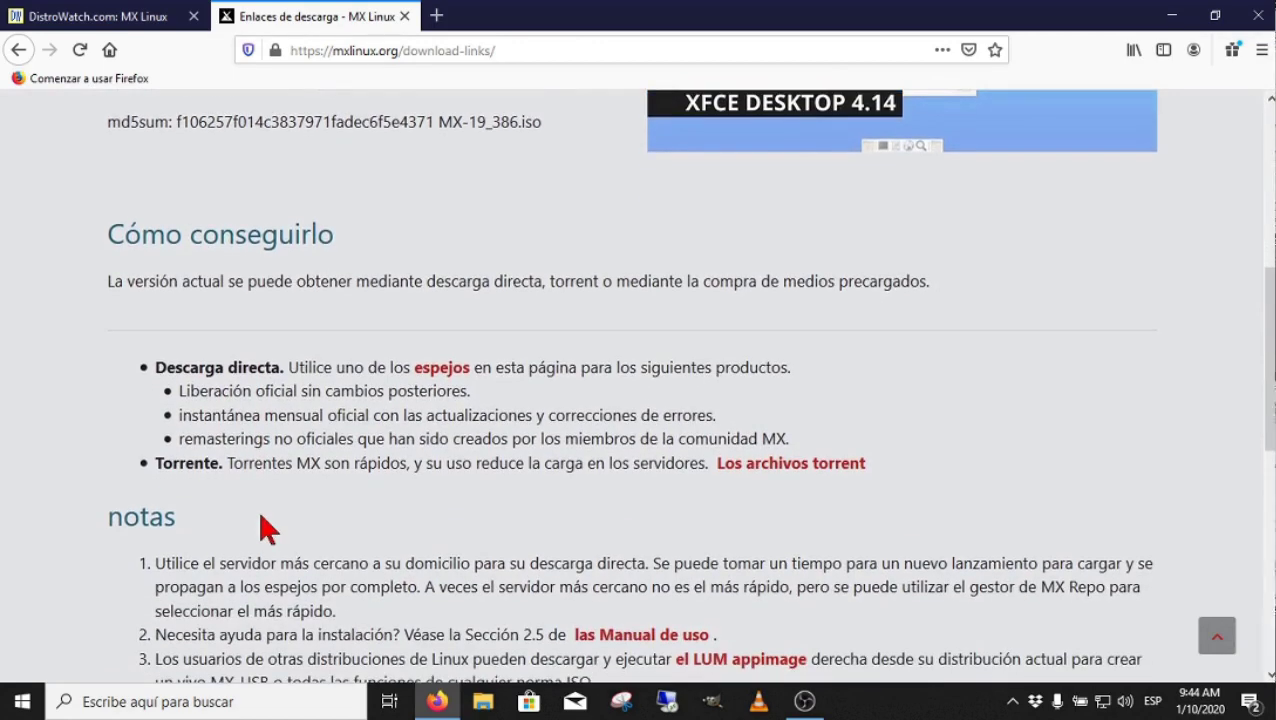
scroll(265, 530, down, 4)
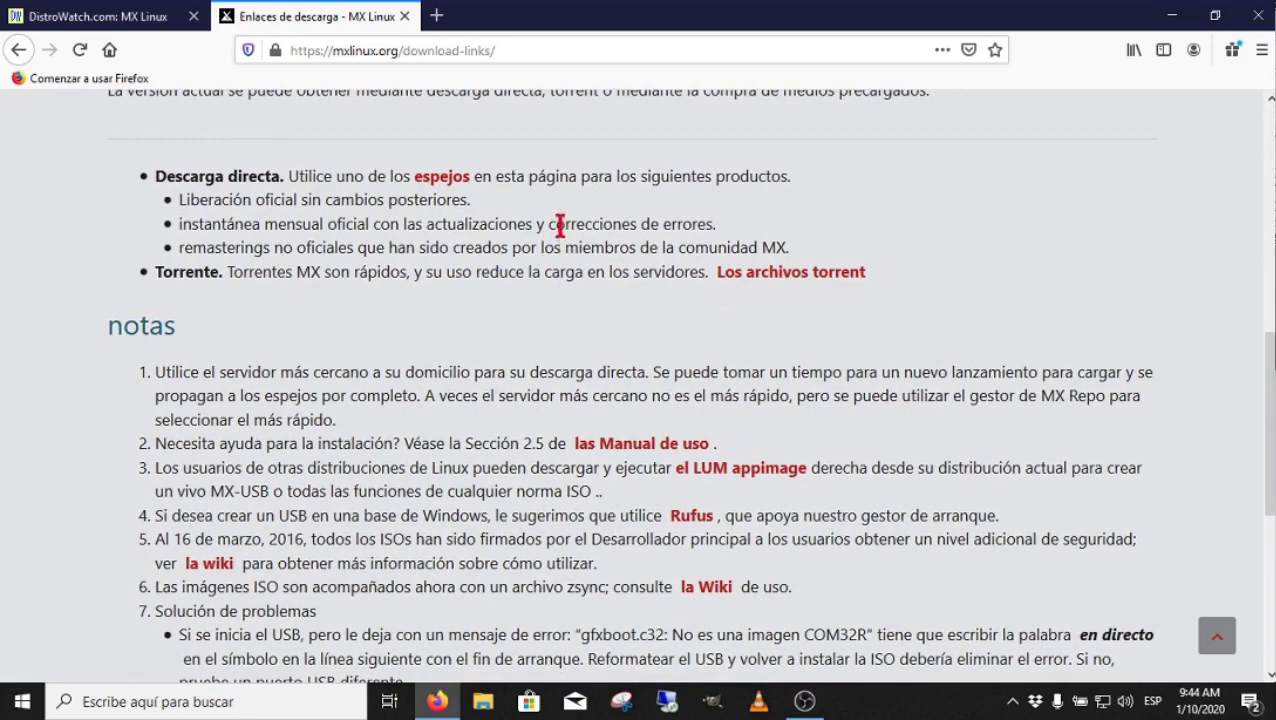
scroll(456, 256, up, 12)
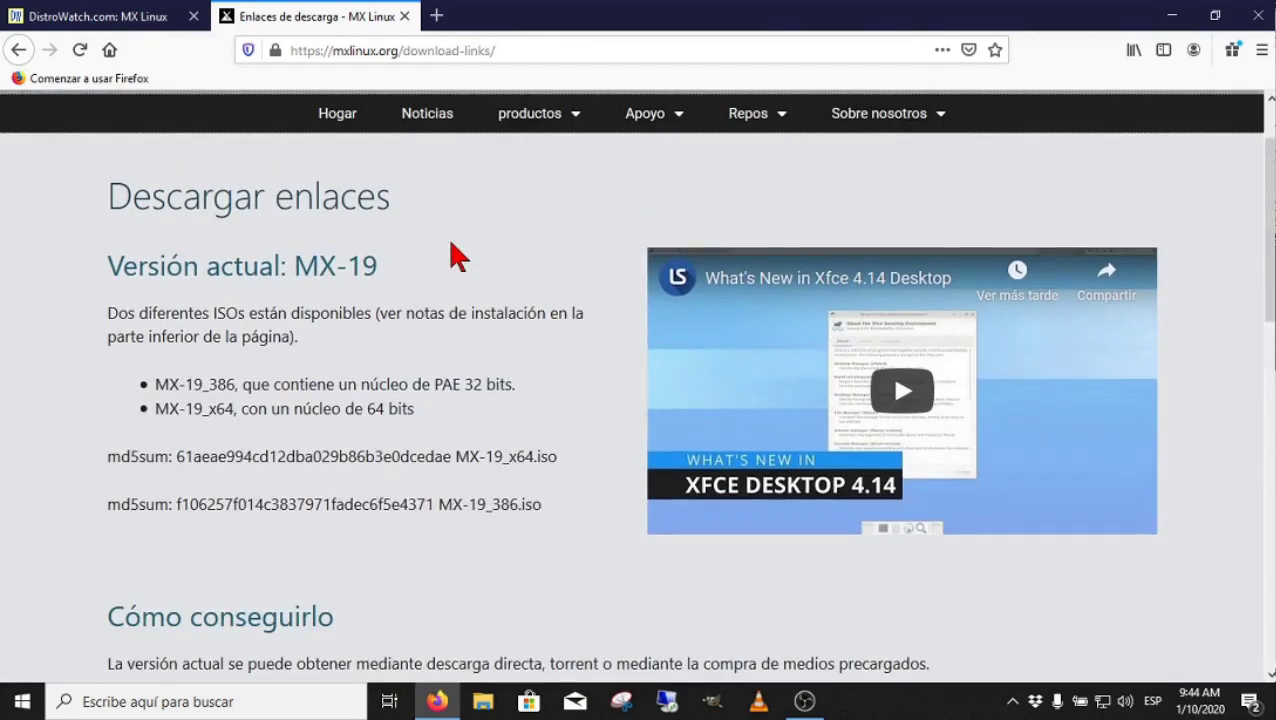
scroll(423, 270, down, 6)
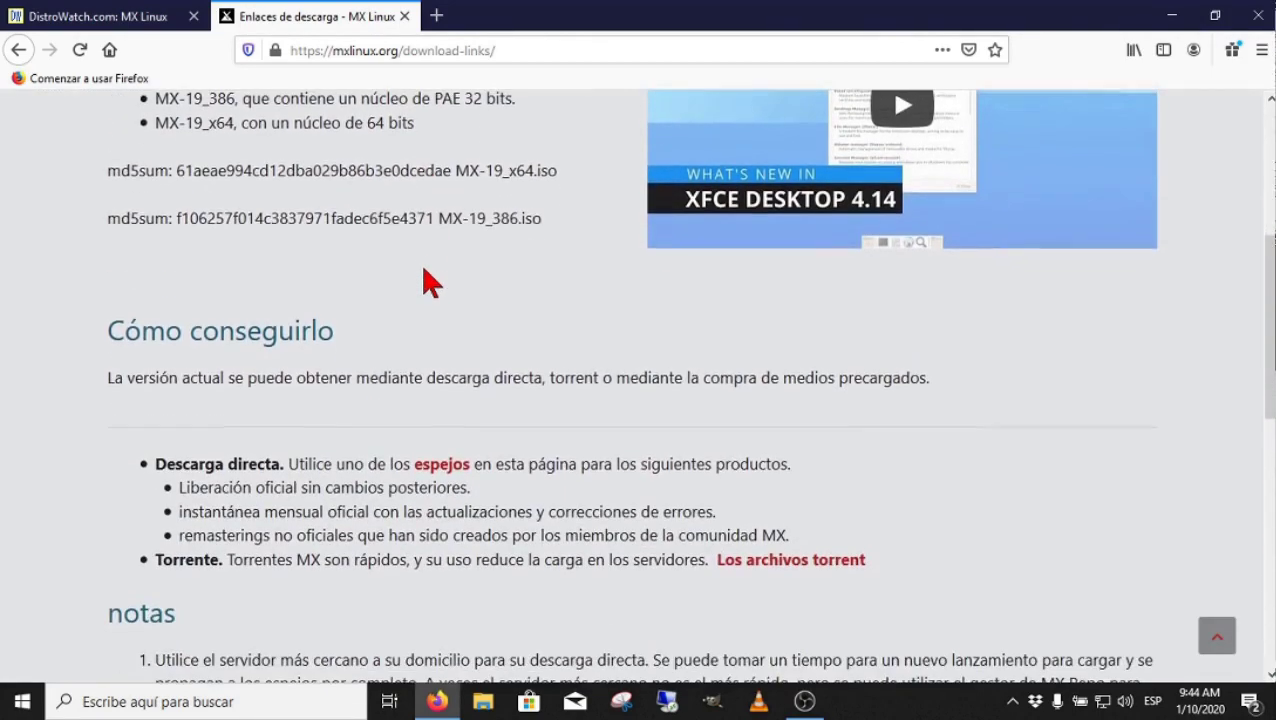
scroll(425, 282, down, 2)
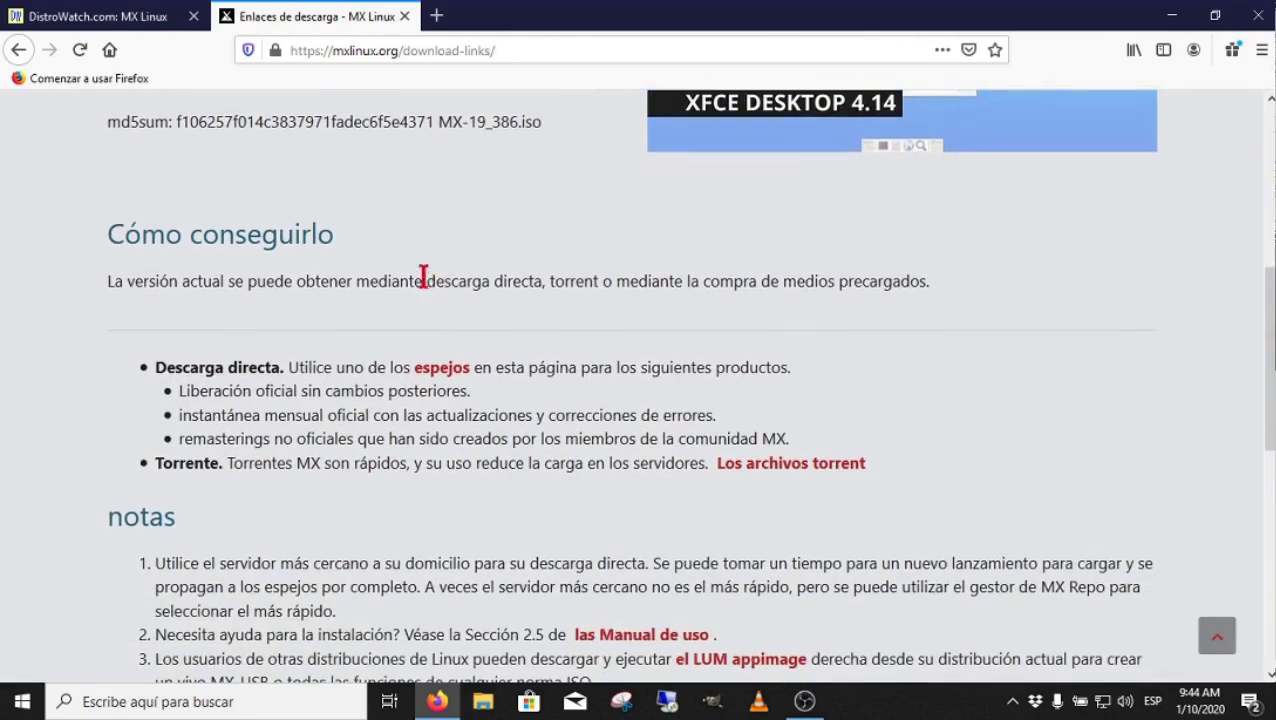
Open the espejos page of ISO download mirrors, look over the mirror map and close its tab.
click(441, 367)
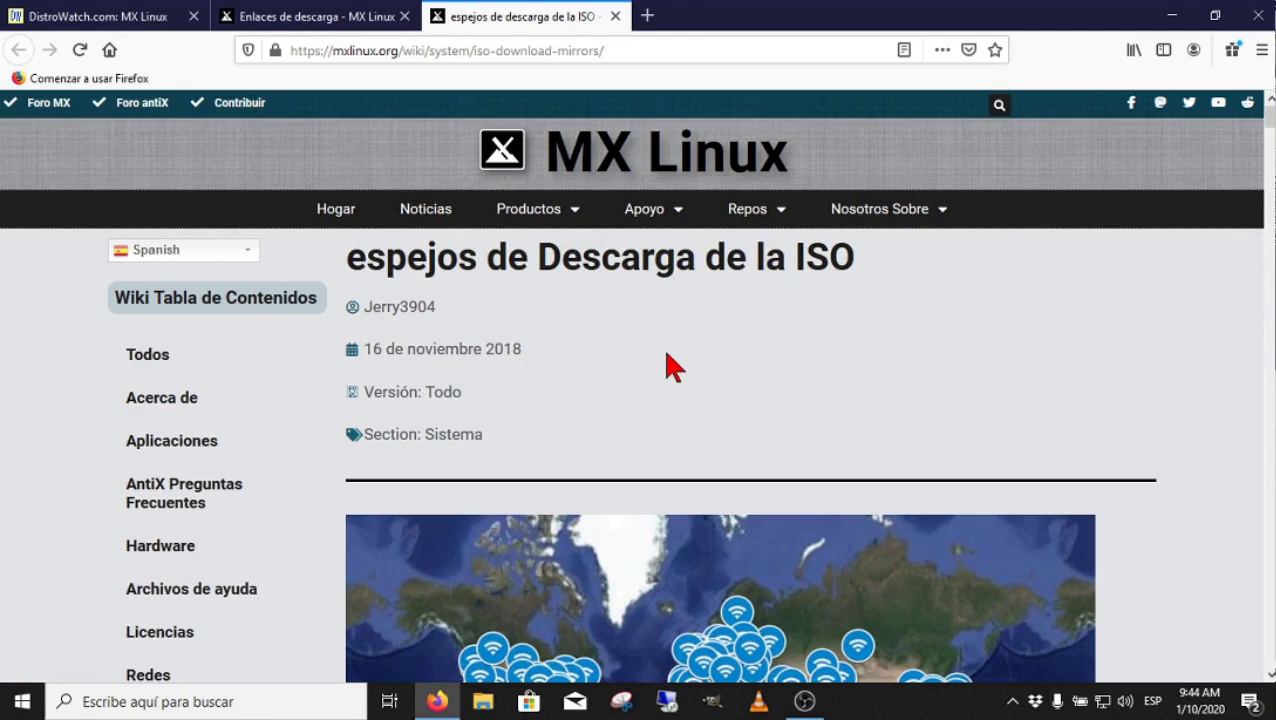
scroll(672, 368, down, 5)
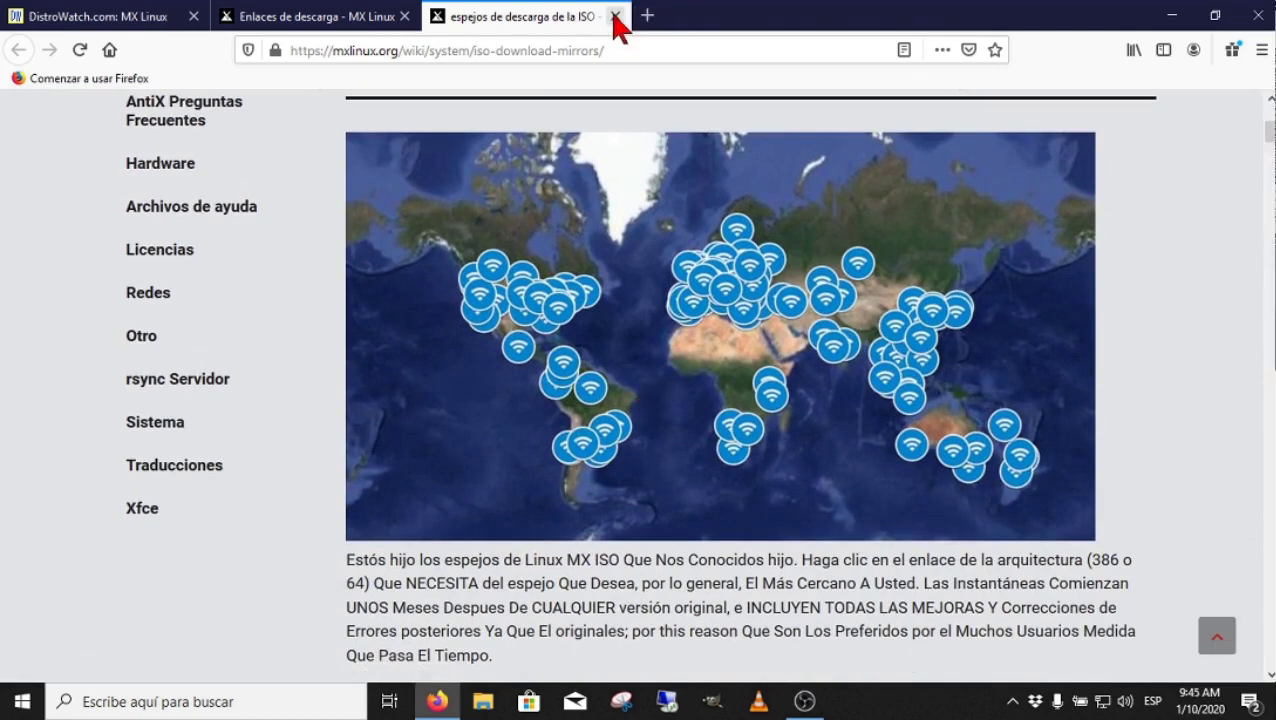
click(615, 17)
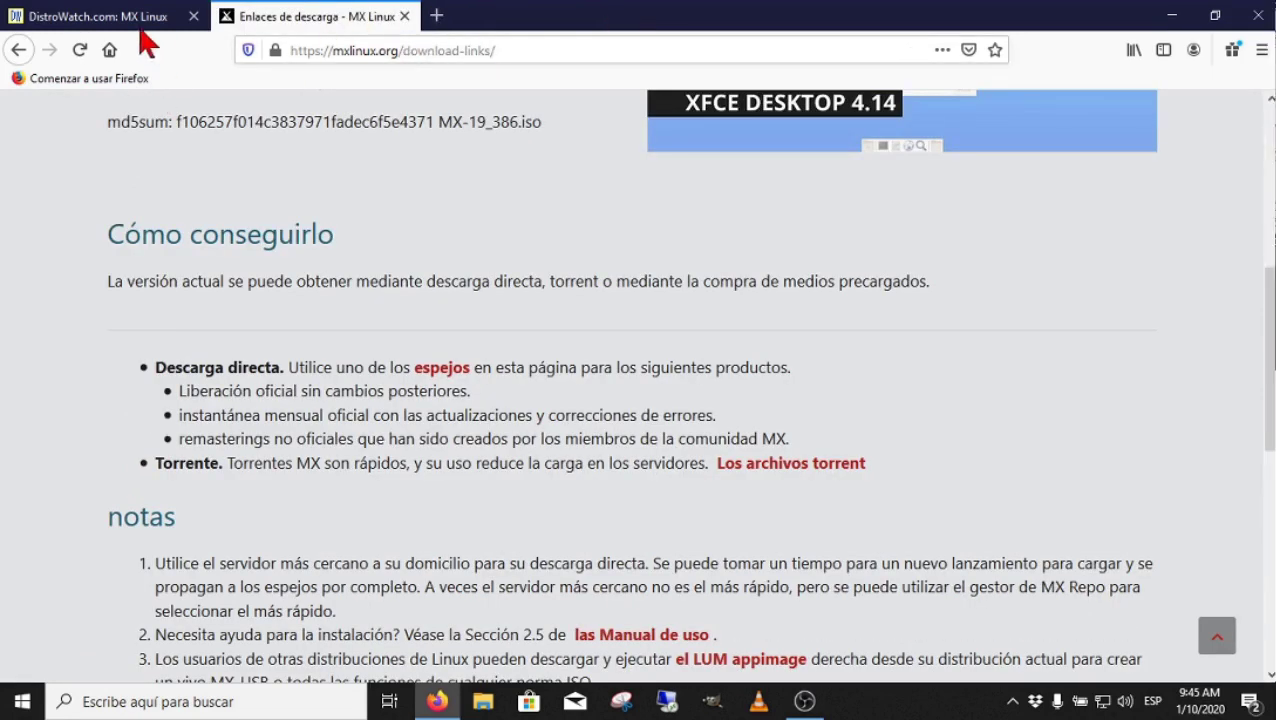
Return to the DistroWatch tab and open the site's home page.
click(88, 16)
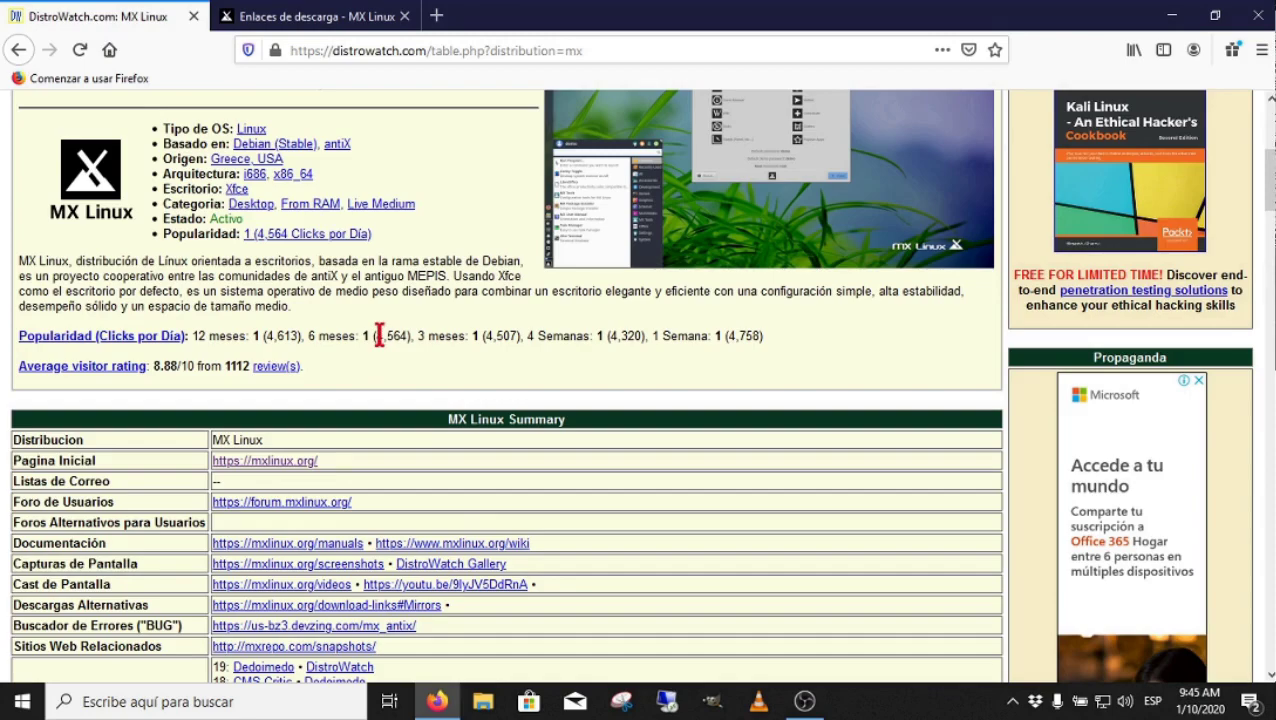
scroll(382, 338, up, 5)
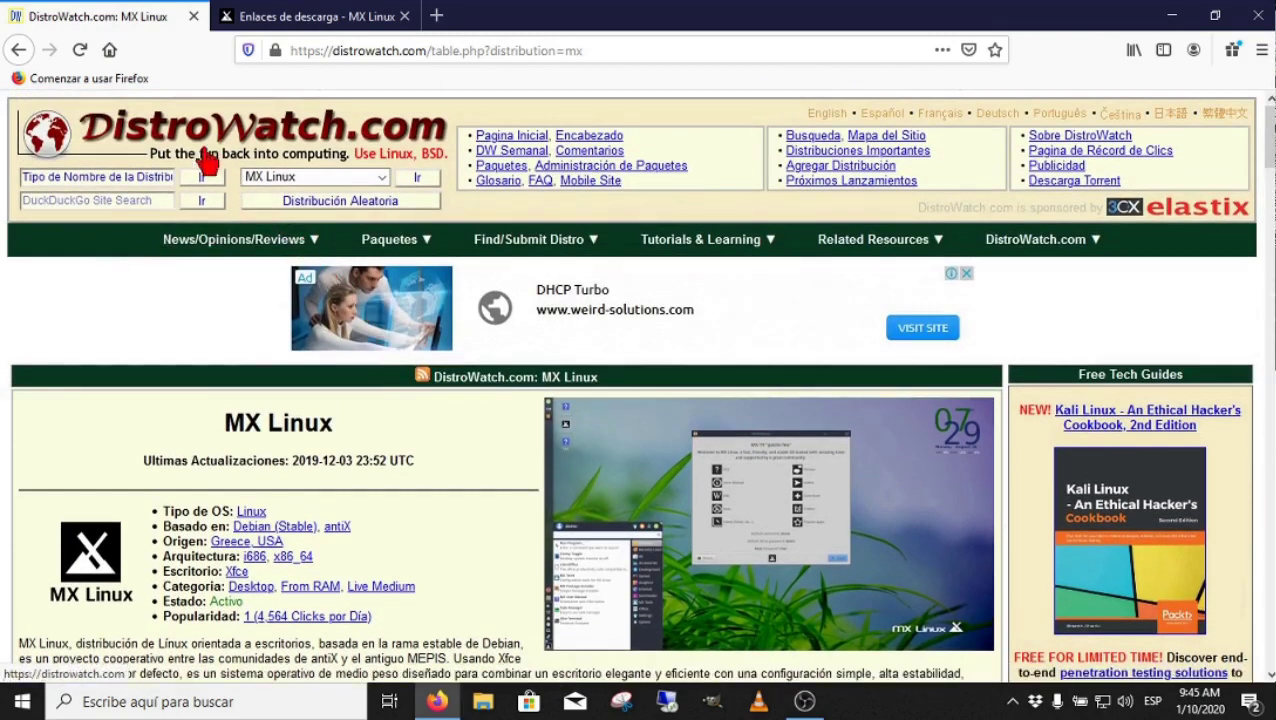
click(200, 138)
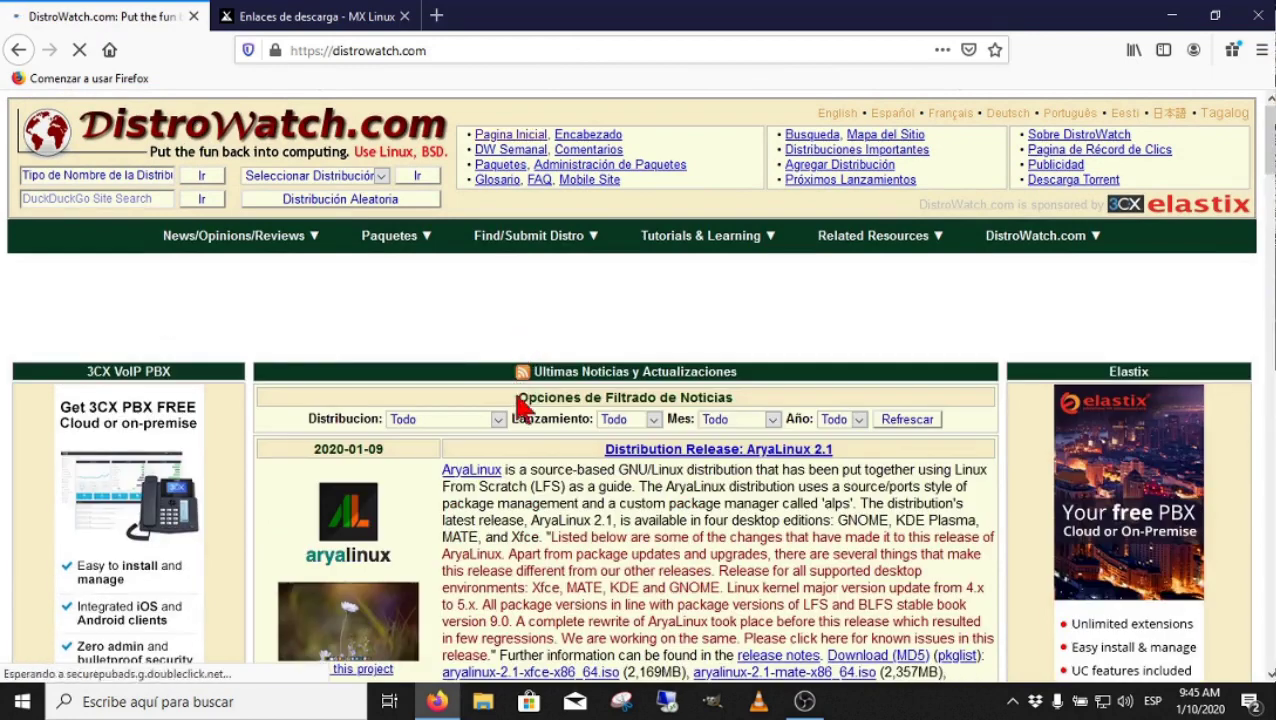
Filter the DistroWatch news by the MX Linux distribution and refresh the list.
scroll(515, 400, down, 2)
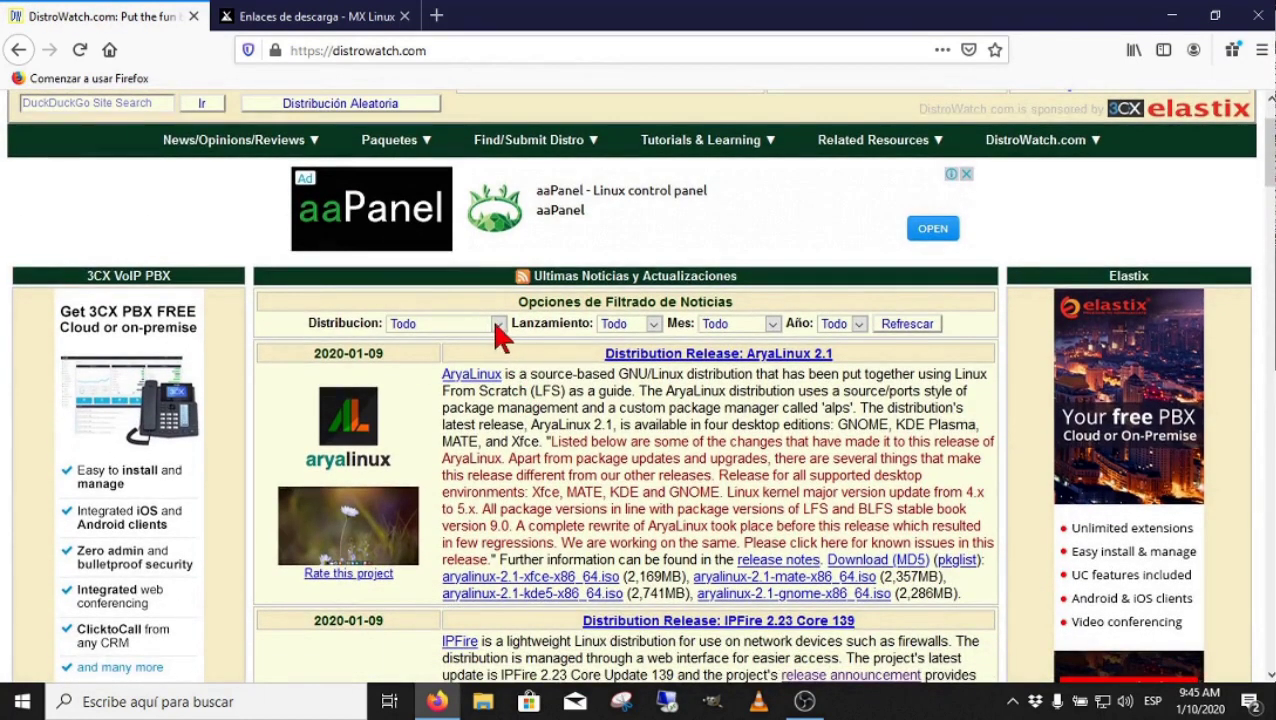
click(494, 328)
drag(500, 356, 519, 518)
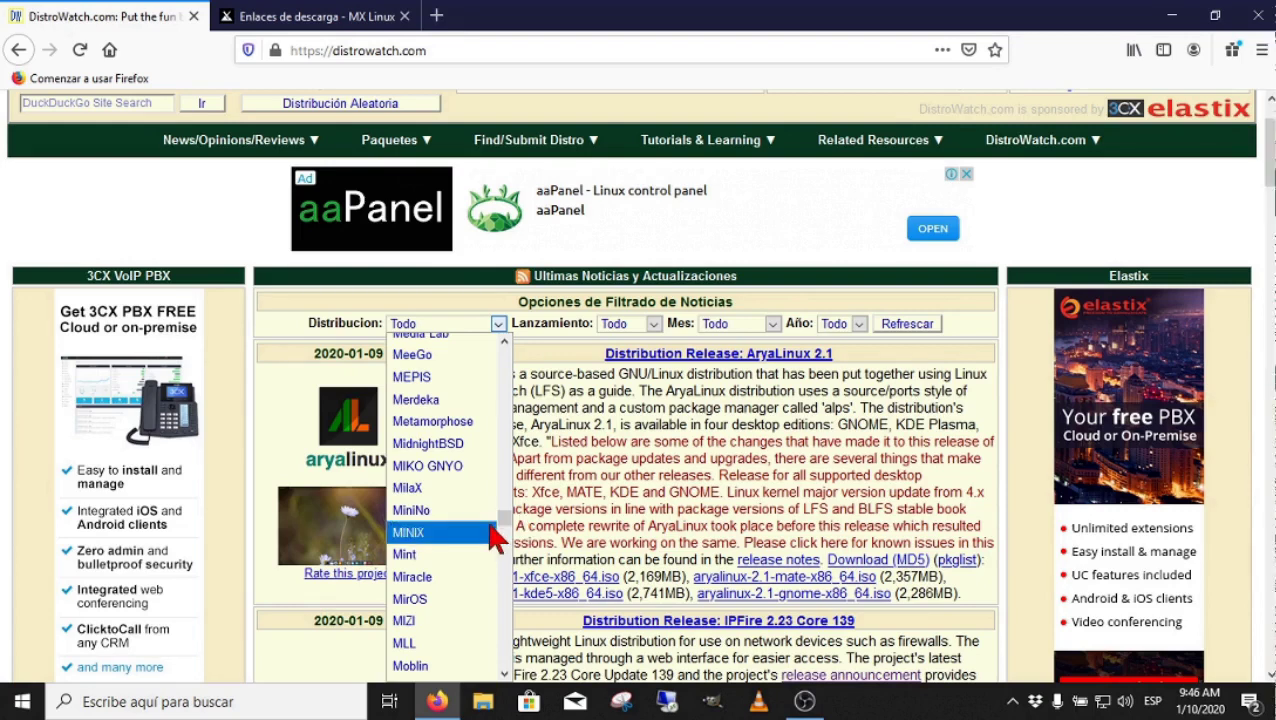
scroll(485, 518, down, 6)
scroll(489, 526, down, 2)
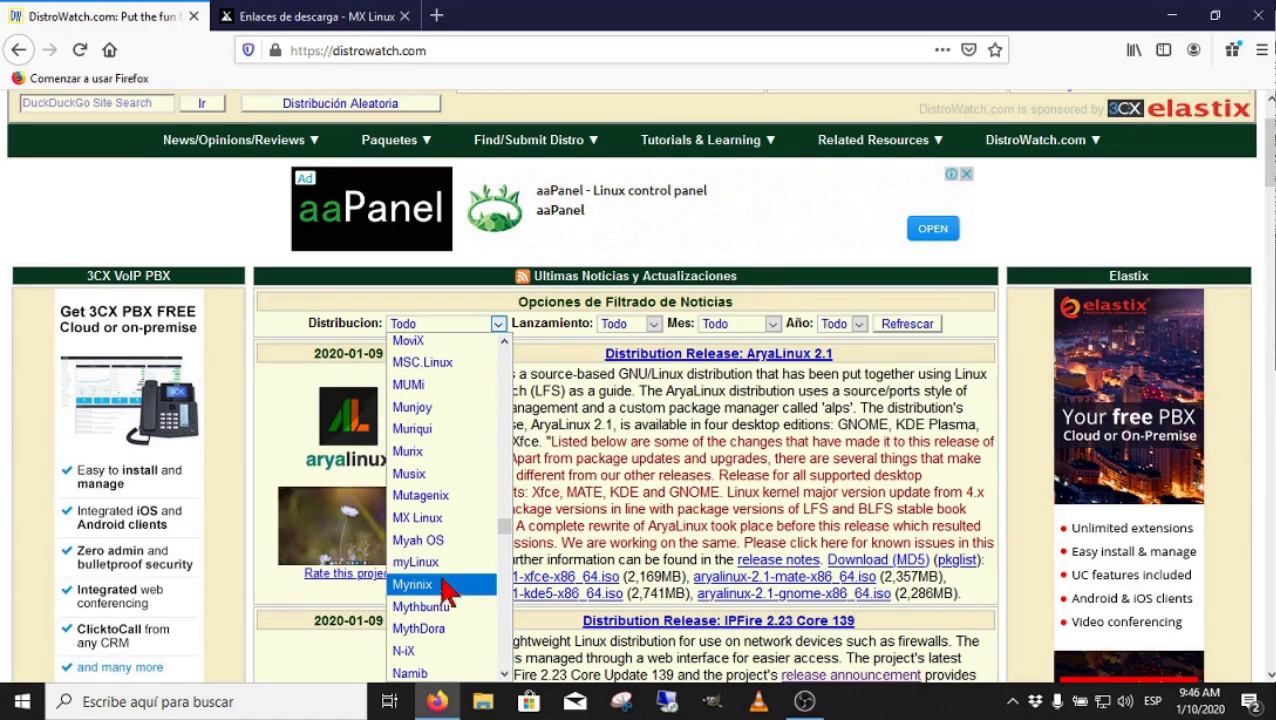
click(437, 520)
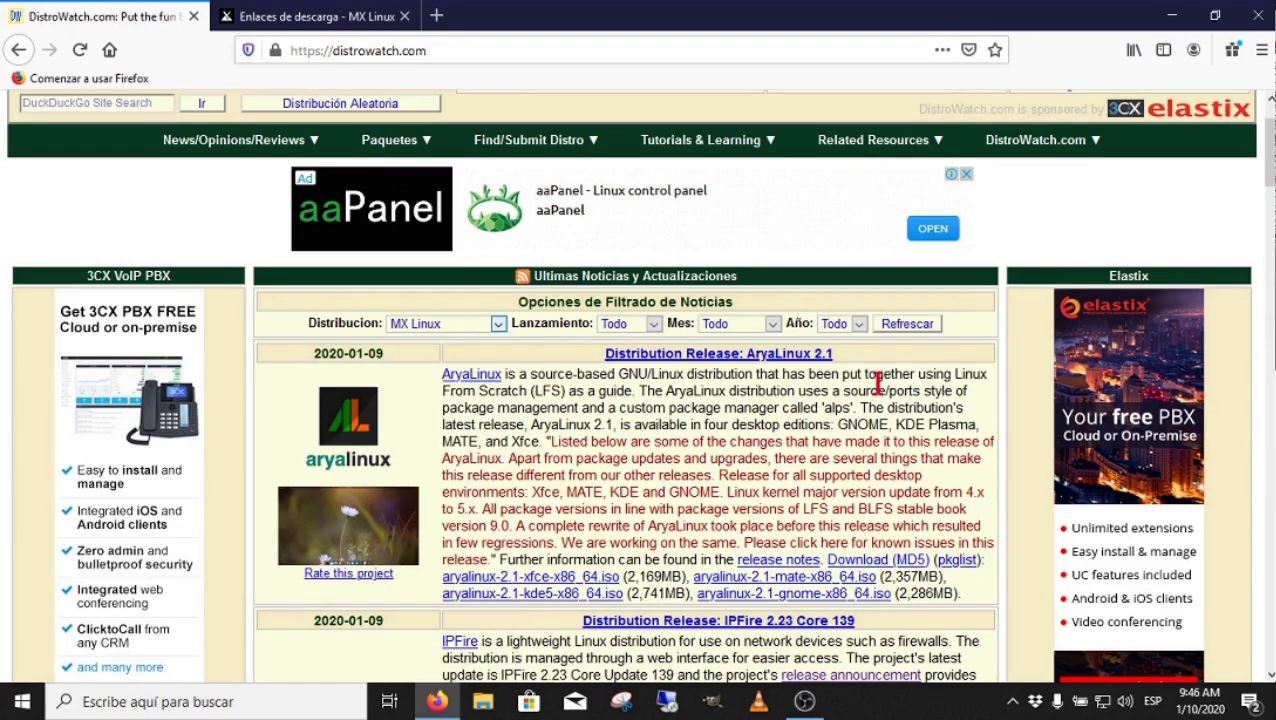
click(907, 325)
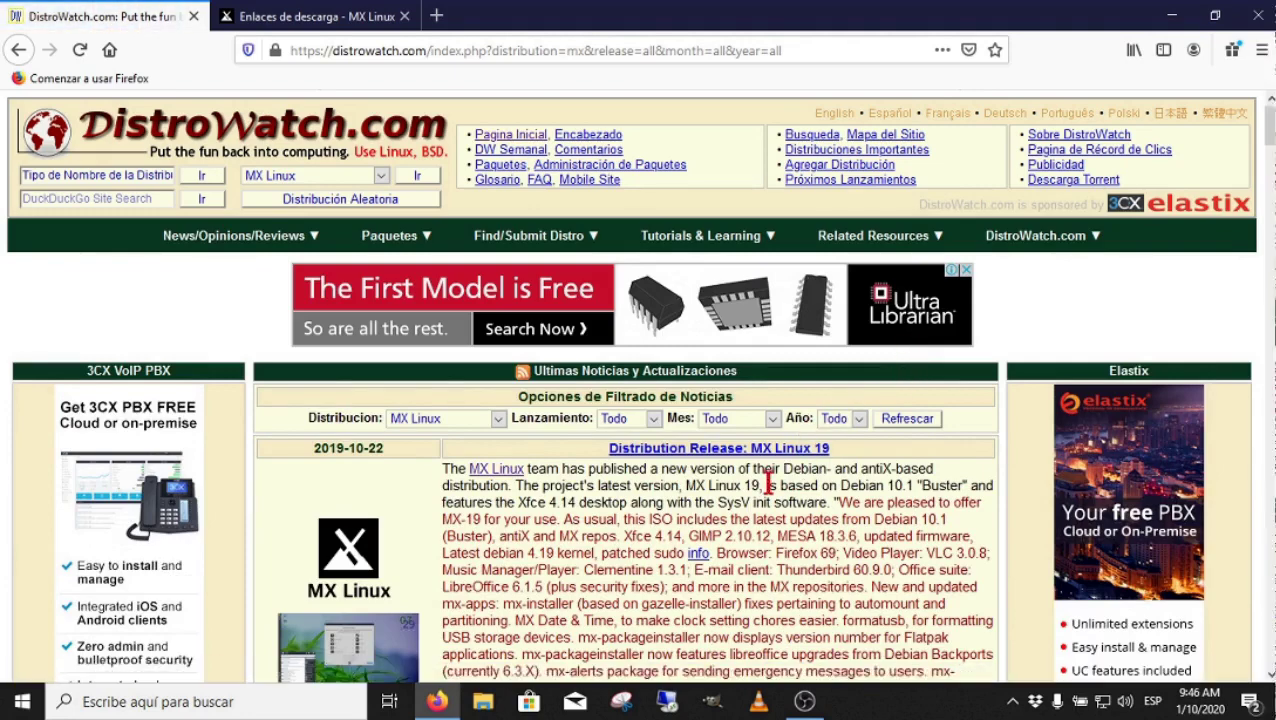
Download and save MX-19_x64.iso from the MX Linux 19 release entry, and open the folder containing the file.
scroll(768, 484, down, 3)
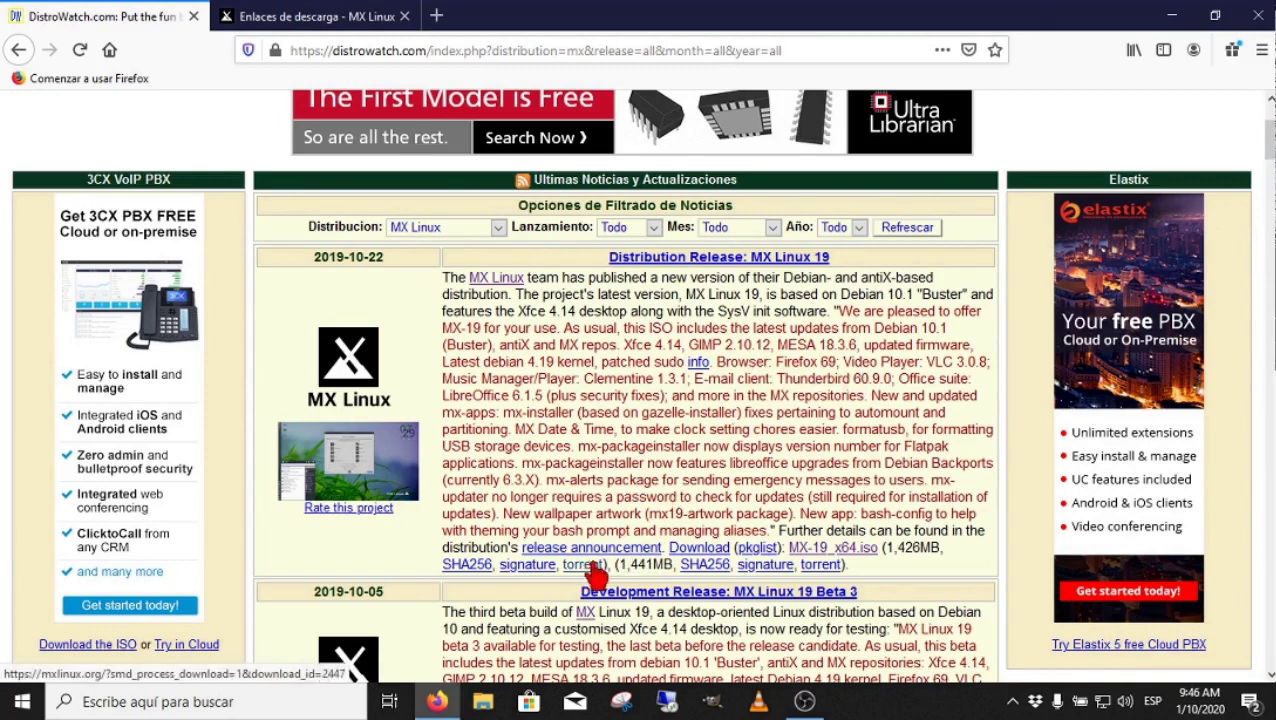
click(860, 556)
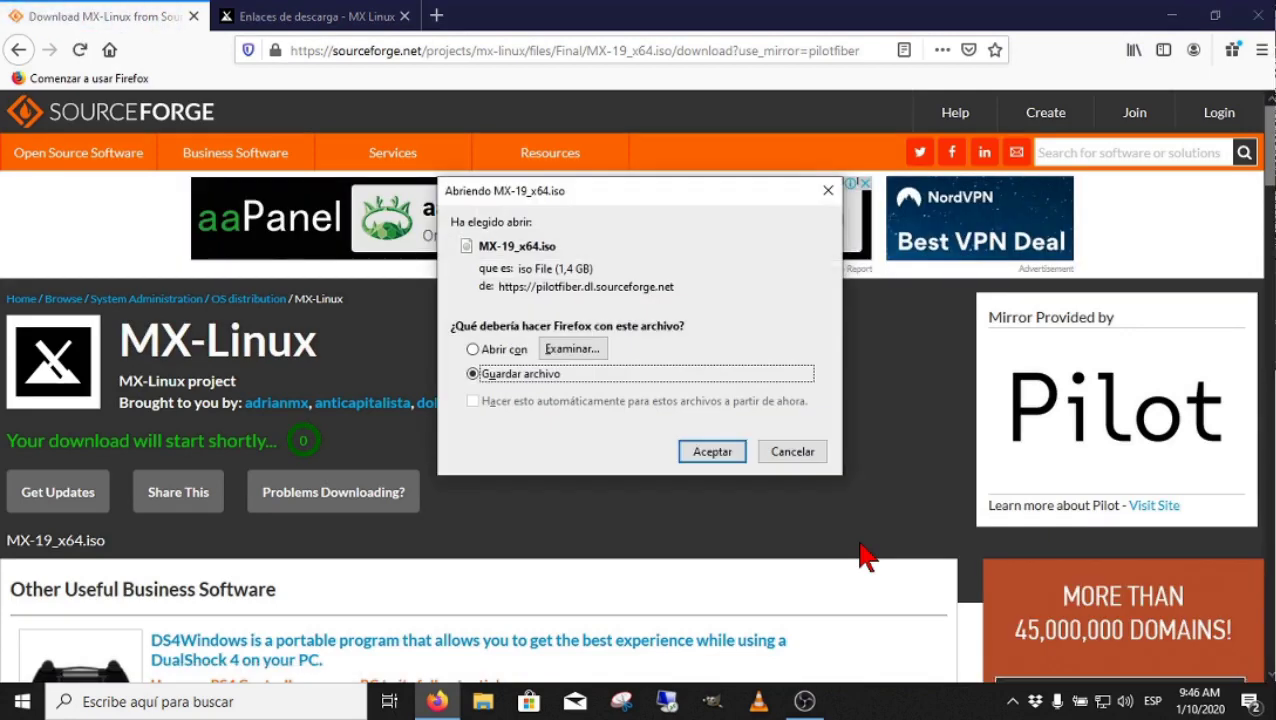
click(699, 458)
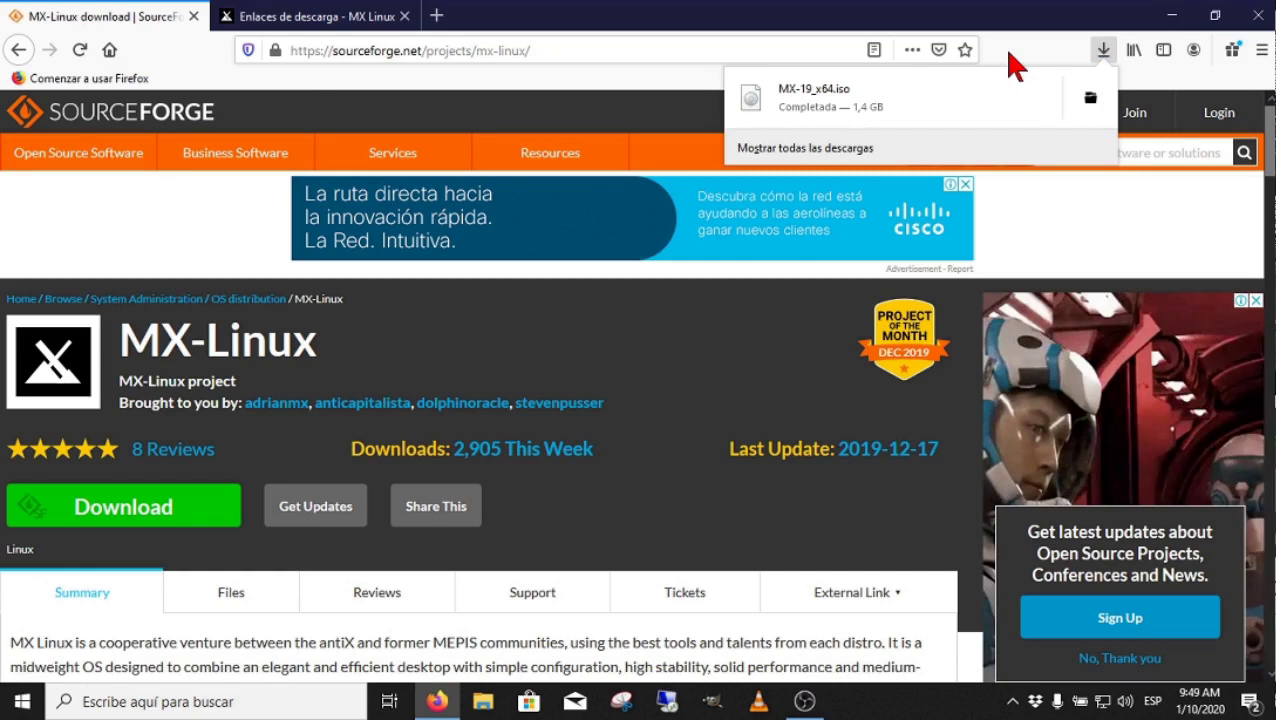
click(1091, 100)
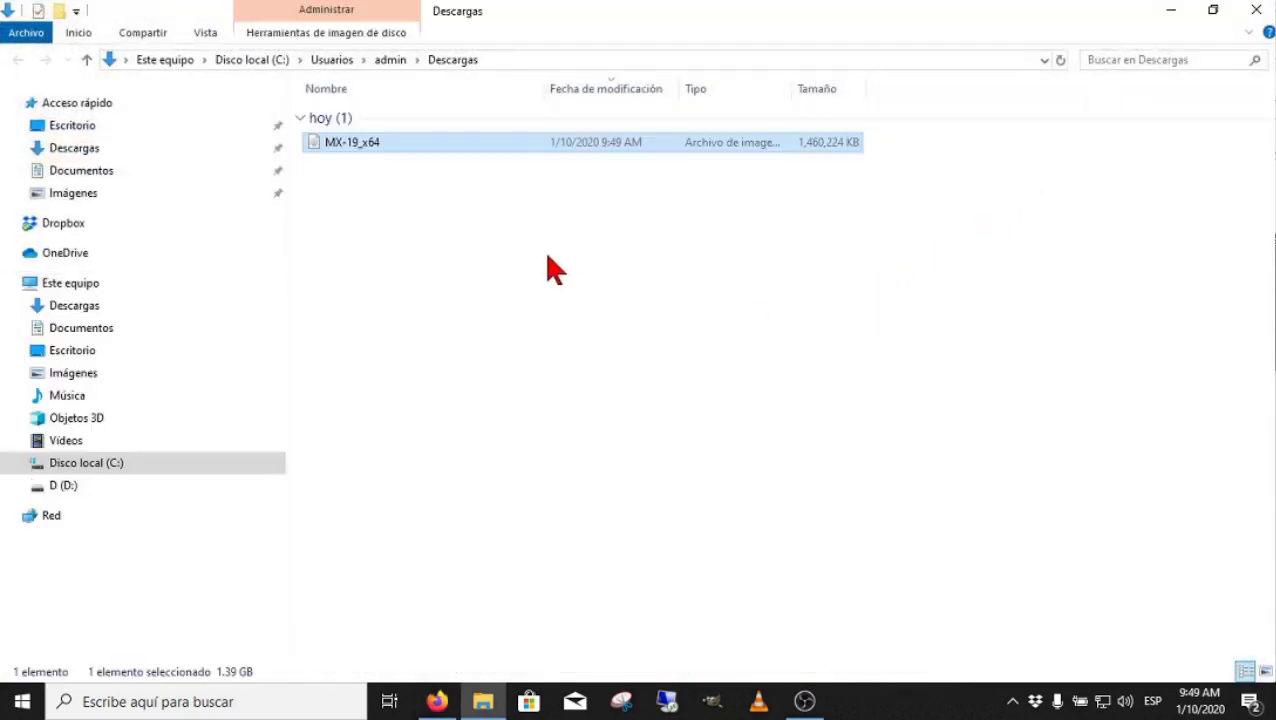
Check the general properties of the downloaded MX-19_x64 image file in Descargas and close the dialog.
click(625, 237)
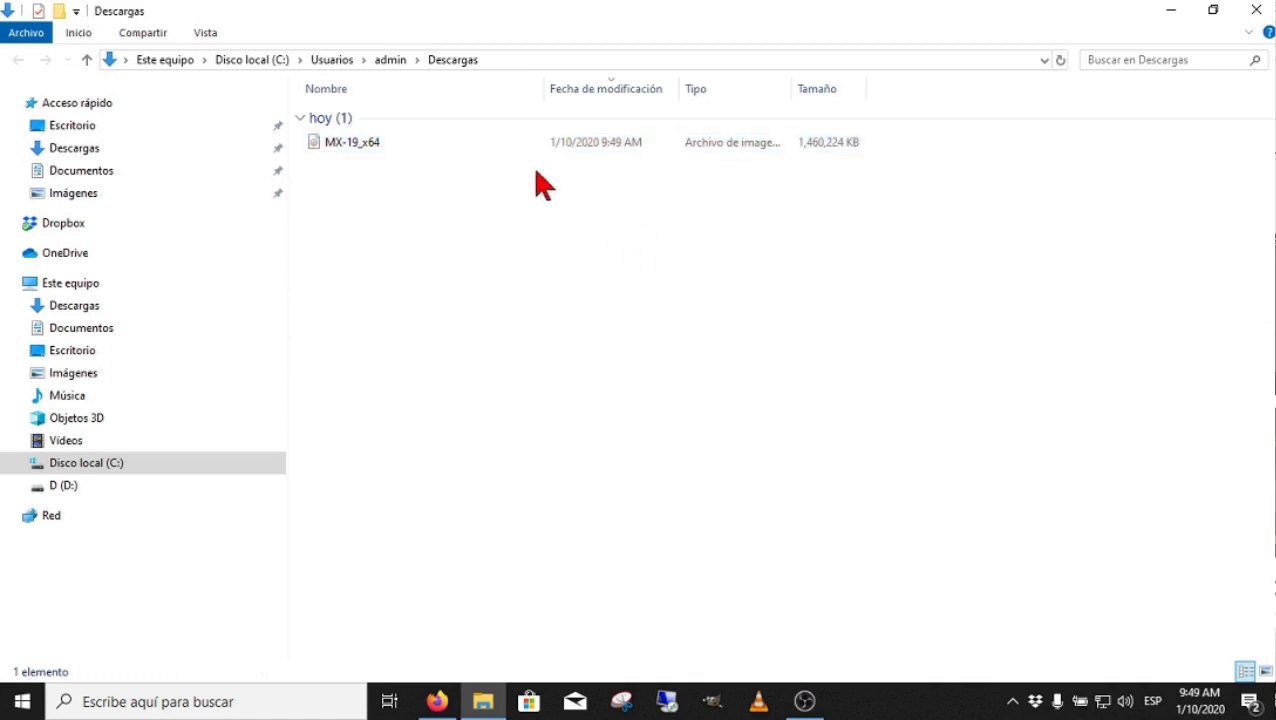
click(370, 147)
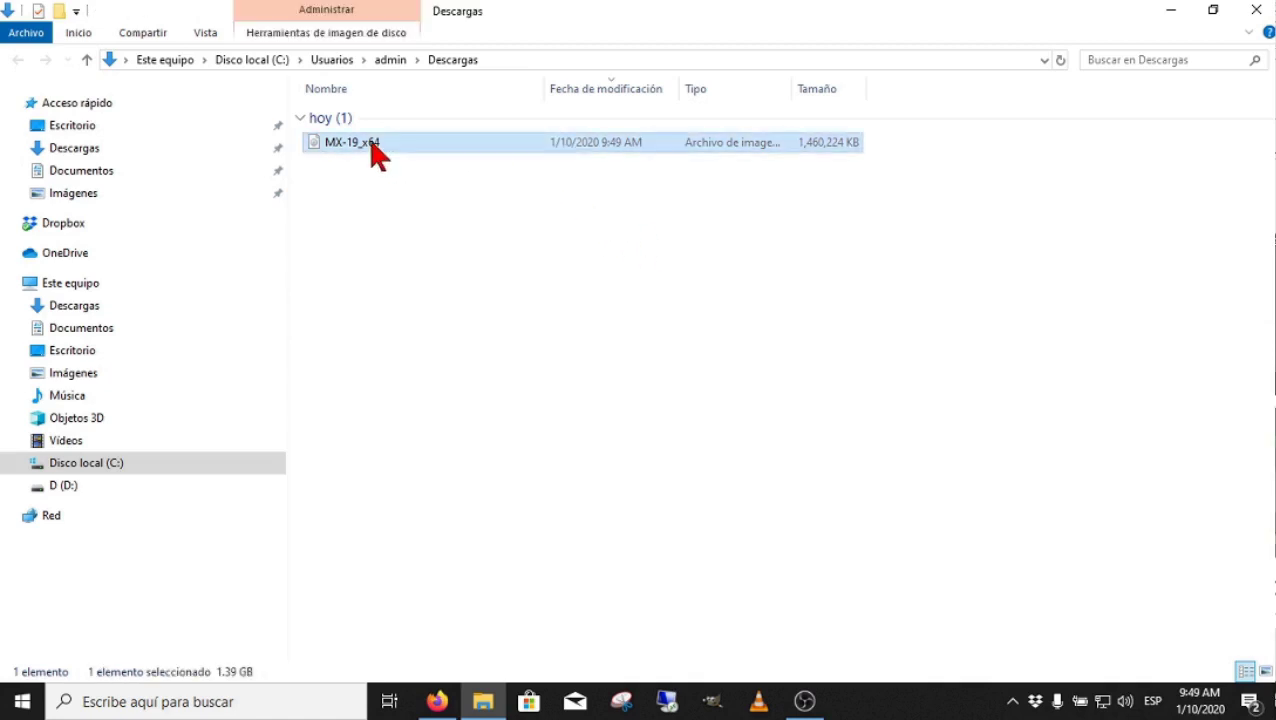
right_click(370, 147)
click(472, 575)
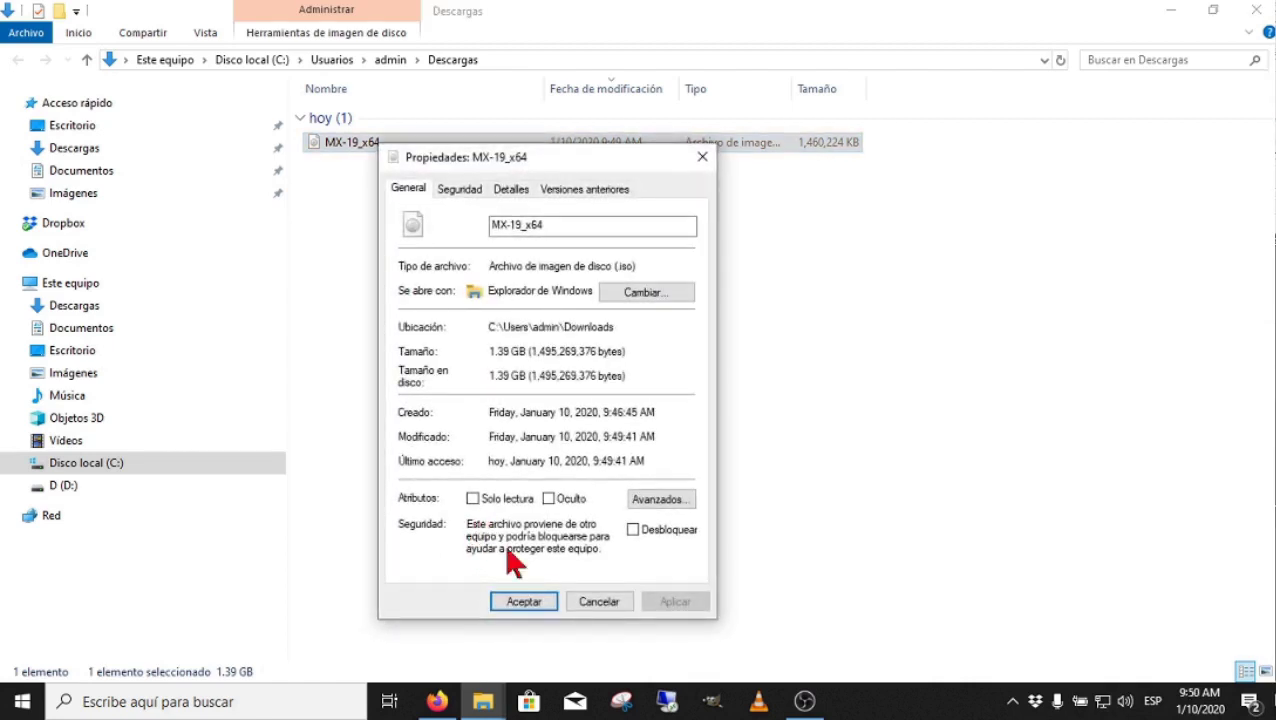
click(525, 604)
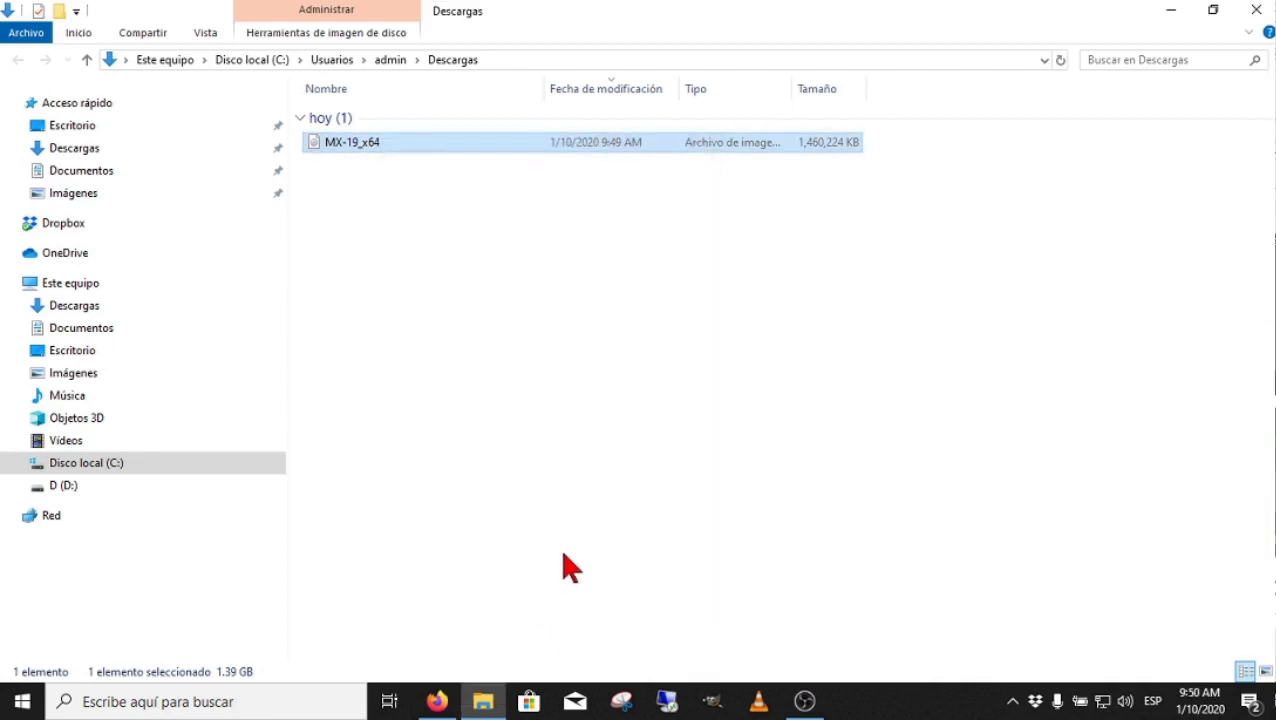
click(567, 545)
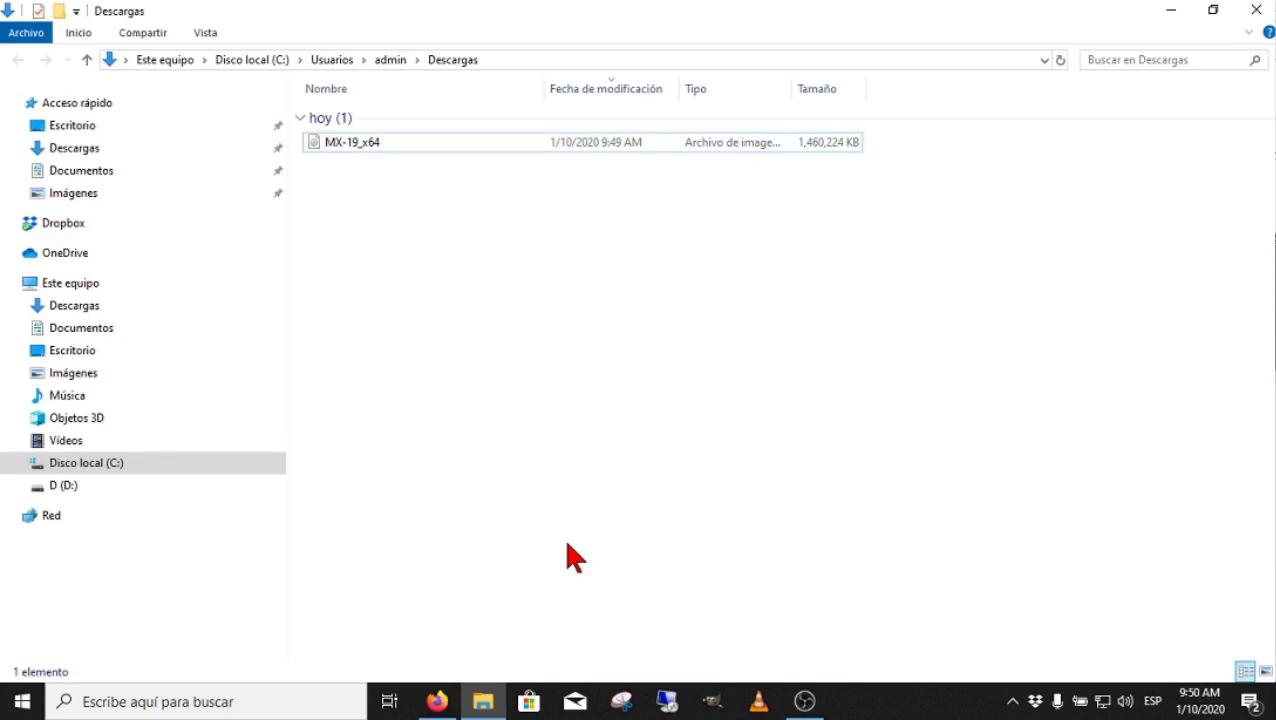
Switch to Firefox and search the web for "rufus" in a new tab.
click(437, 701)
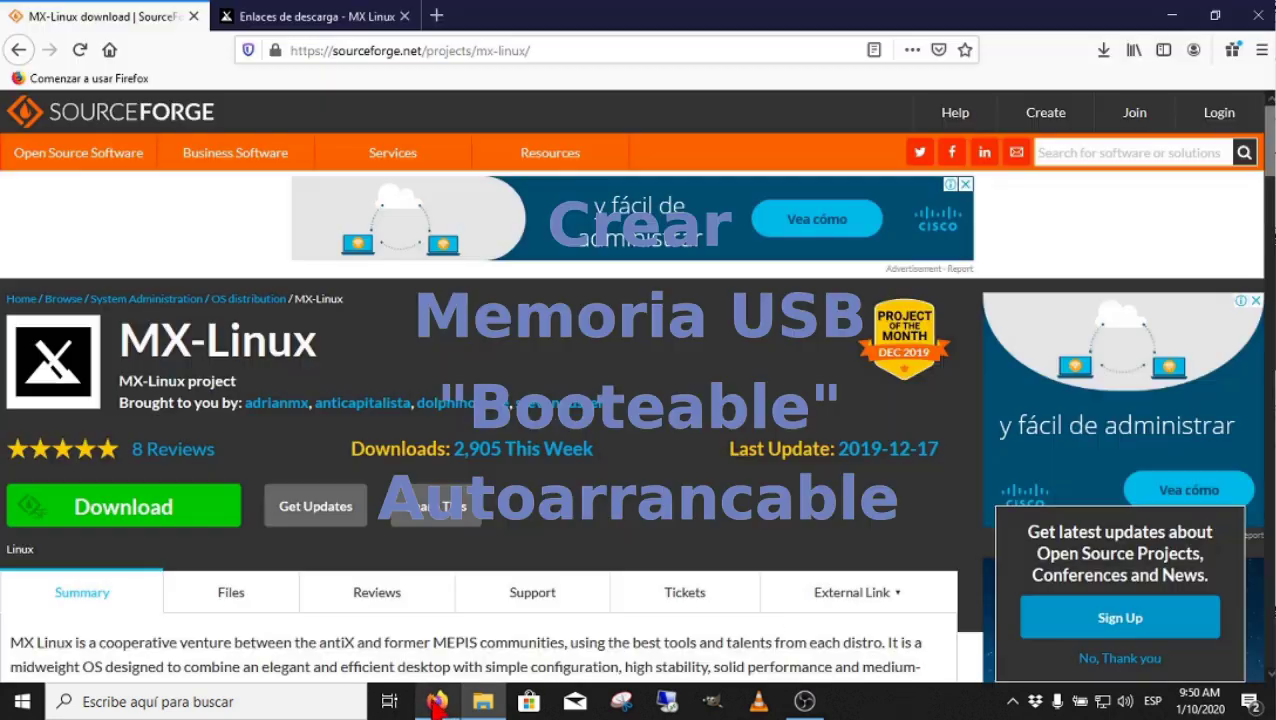
click(436, 16)
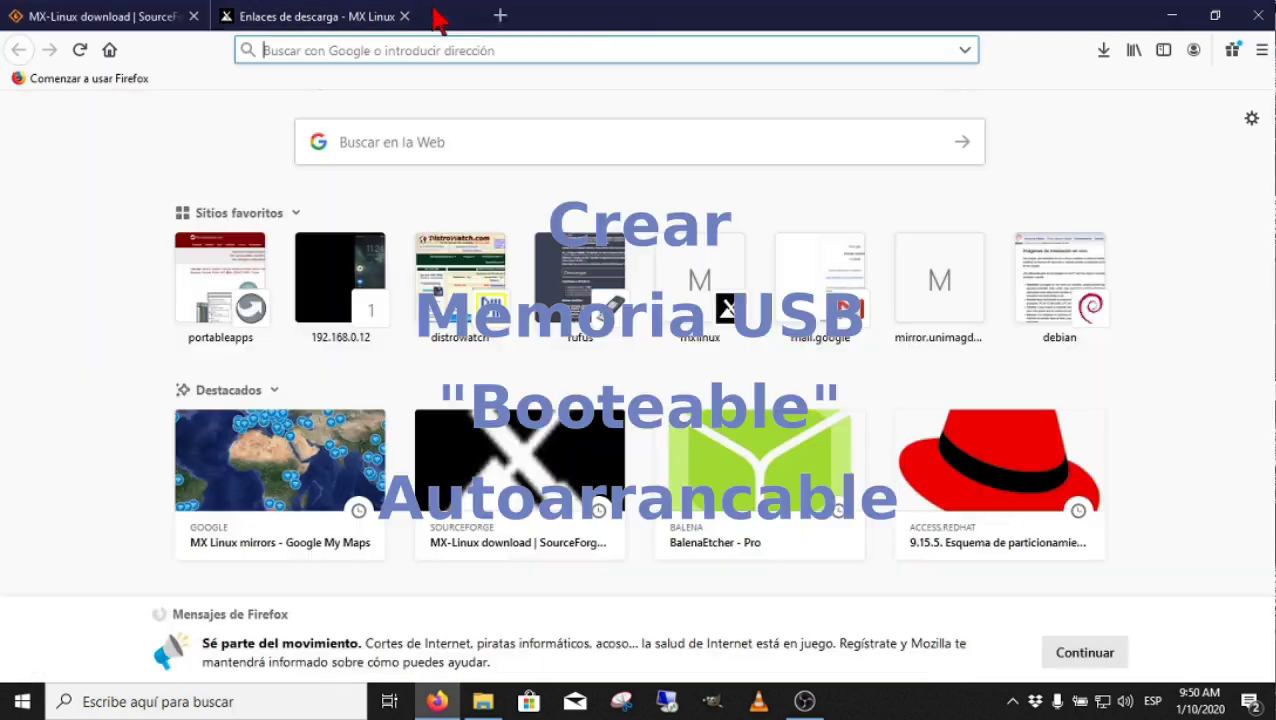
click(428, 145)
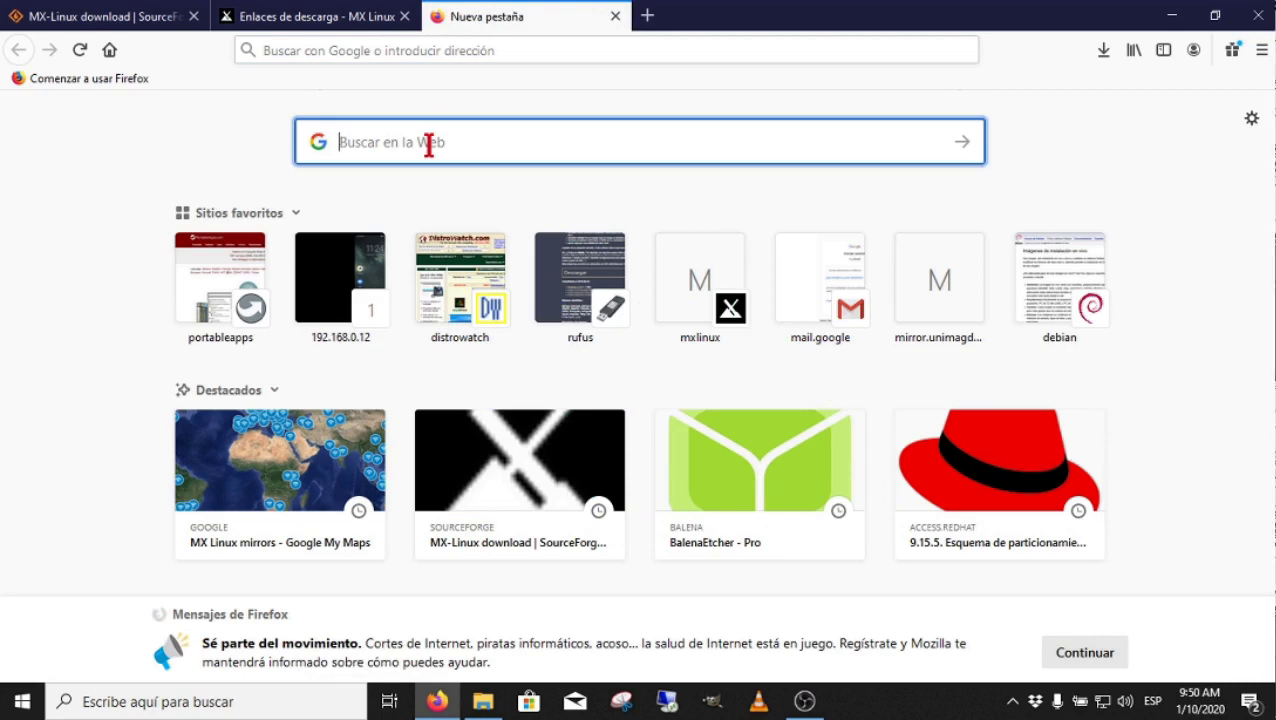
text(rufus)
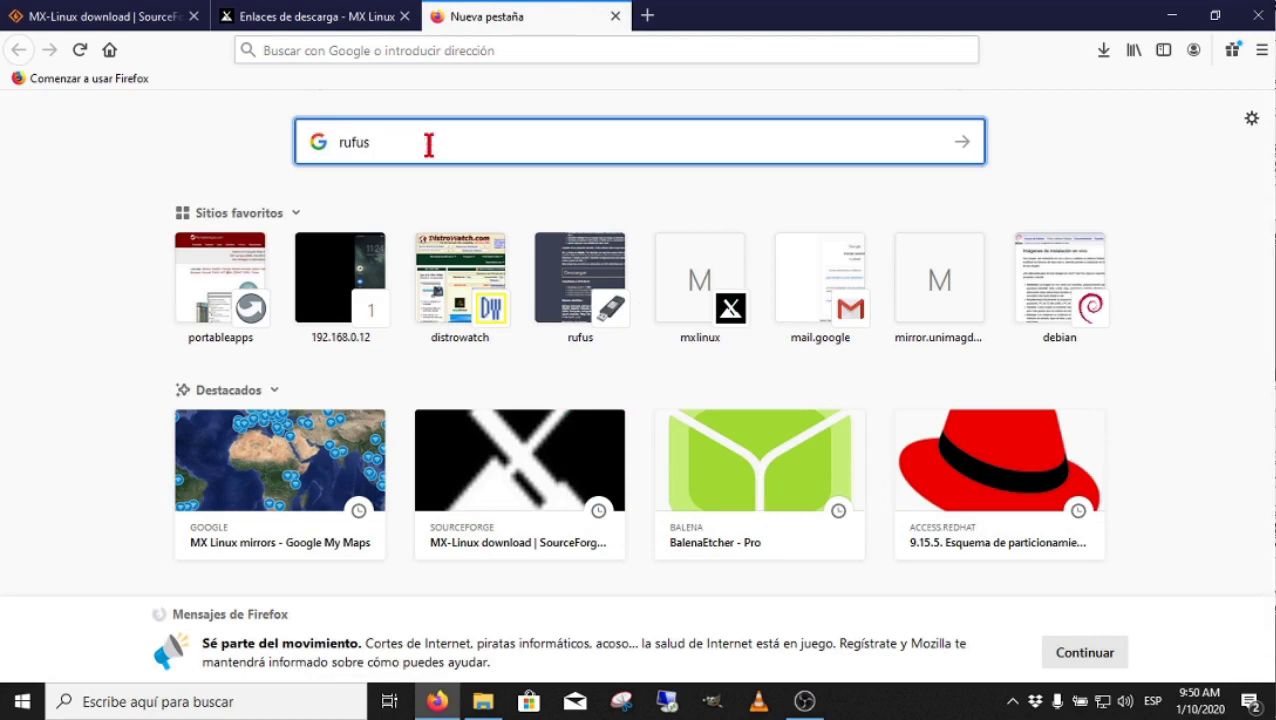
key(Return)
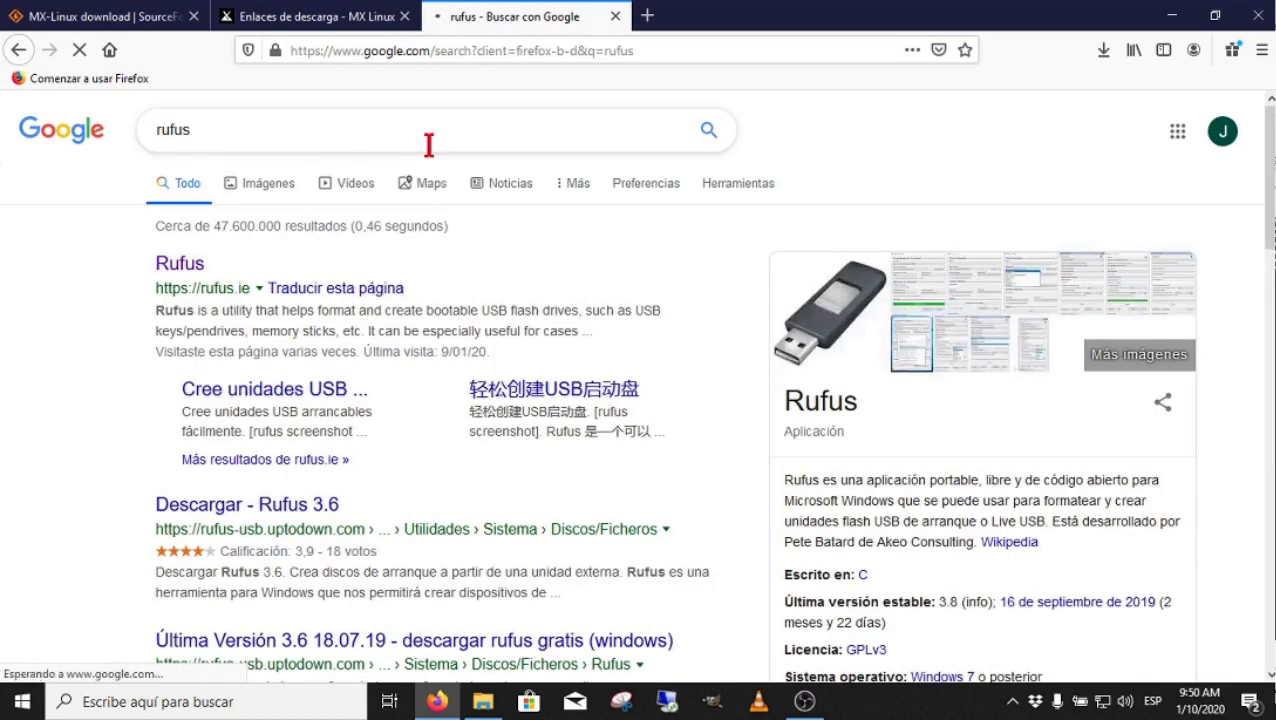
Open the Rufus website, rufus.ie, from the search results and look over its home page.
click(182, 266)
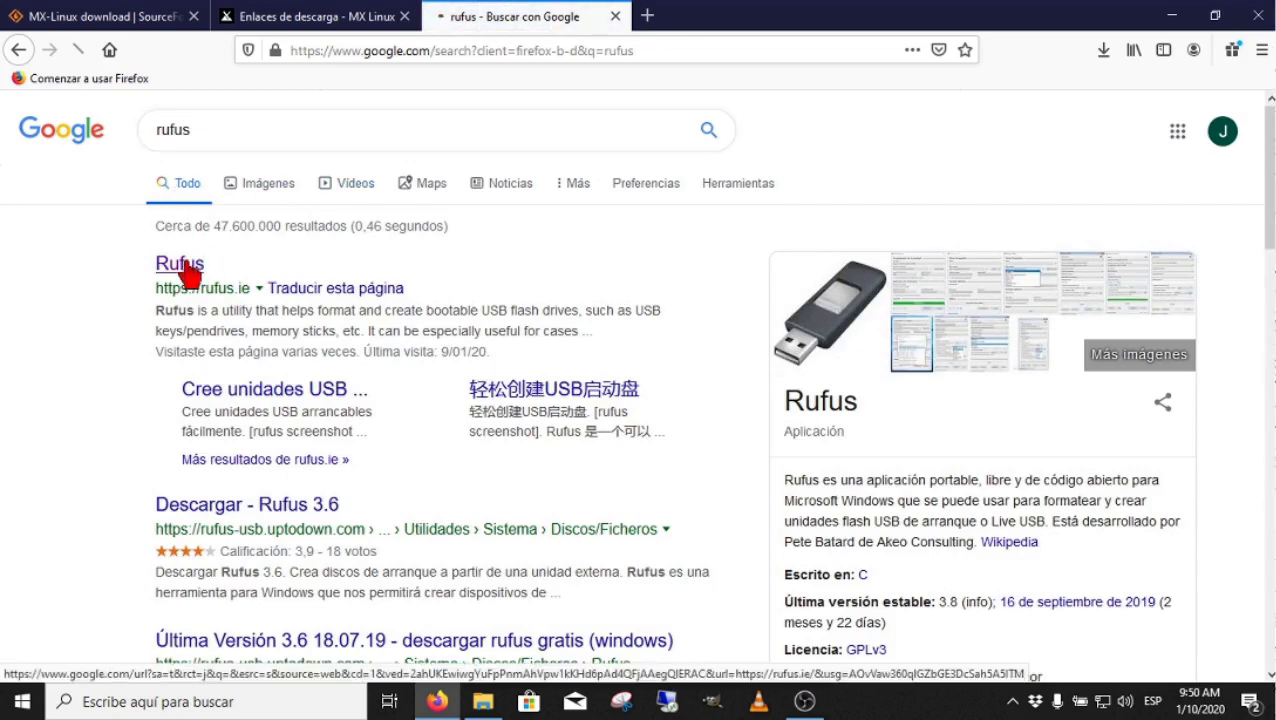
scroll(520, 340, down, 4)
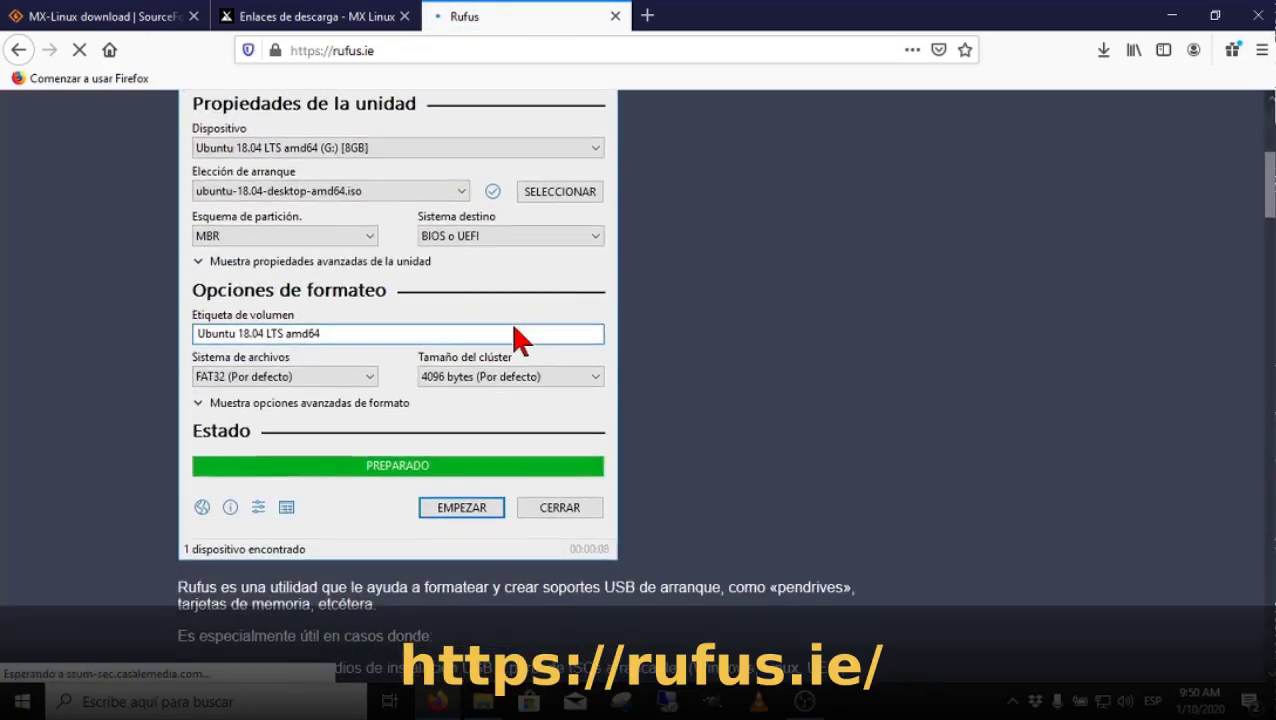
scroll(520, 340, up, 4)
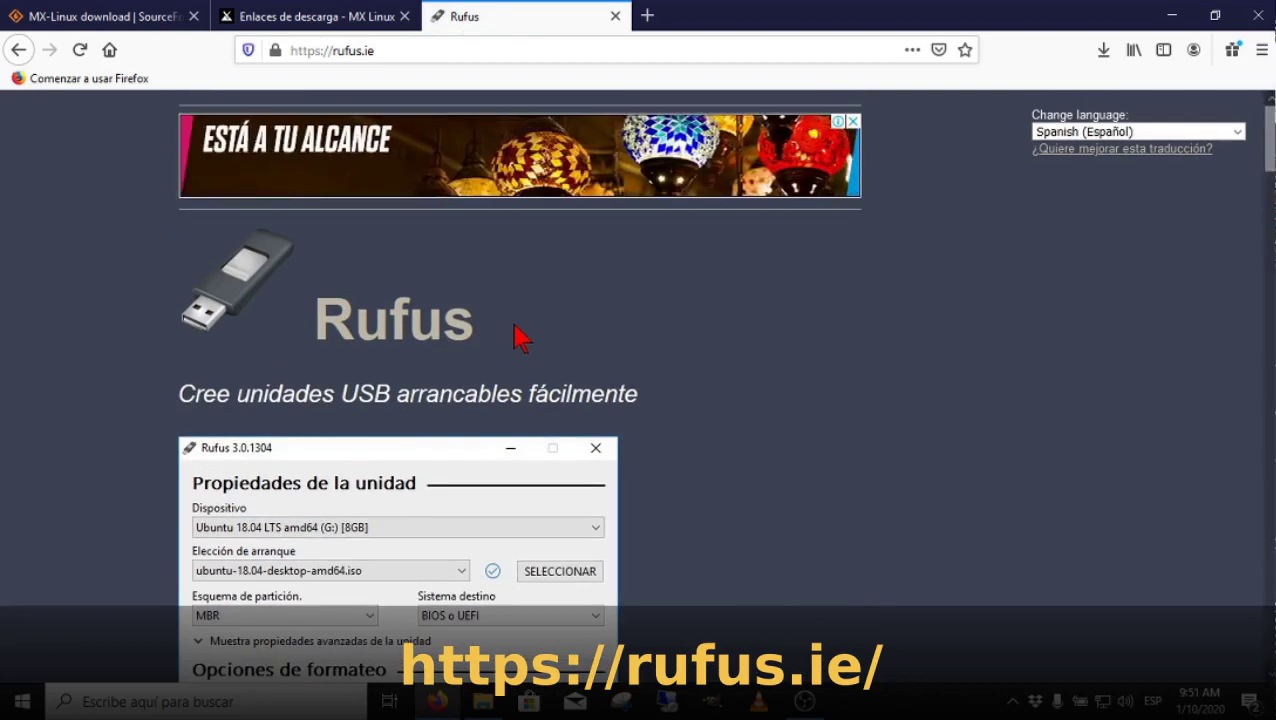
Download and save Rufus 3.8 from the download section of rufus.ie, and open the folder containing rufus-3.8.exe.
drag(384, 49, 277, 49)
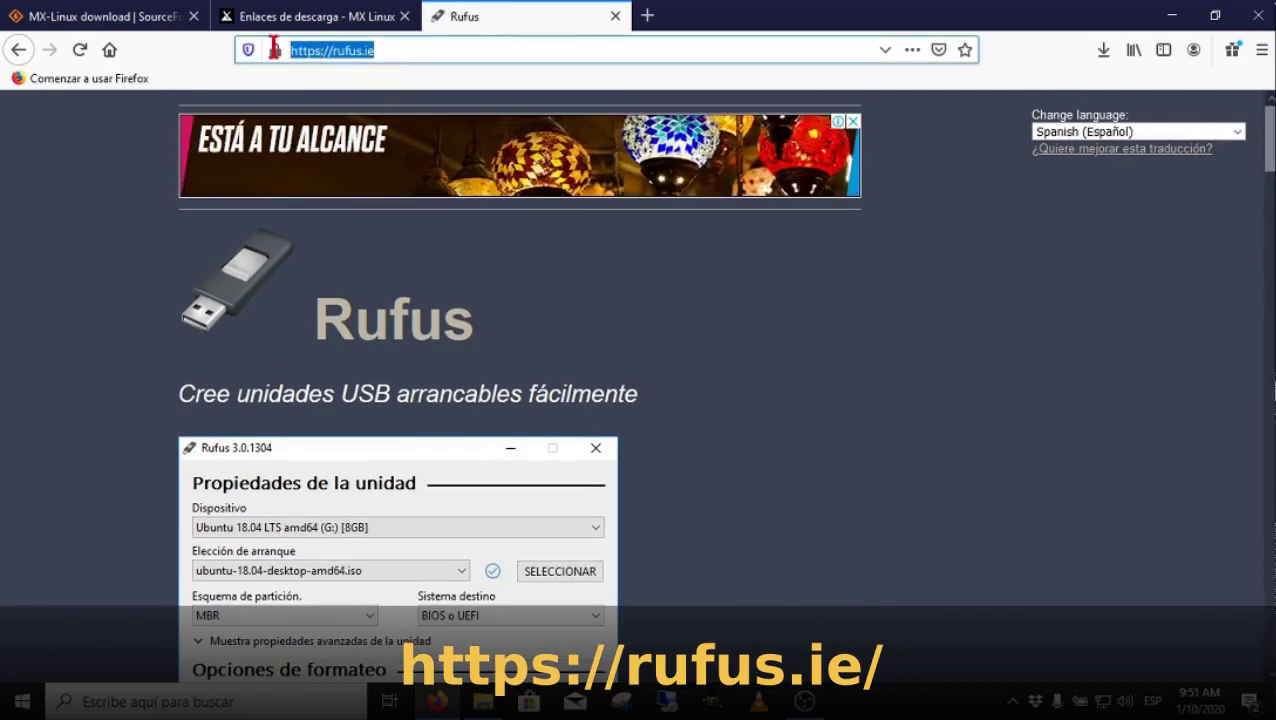
scroll(709, 336, down, 3)
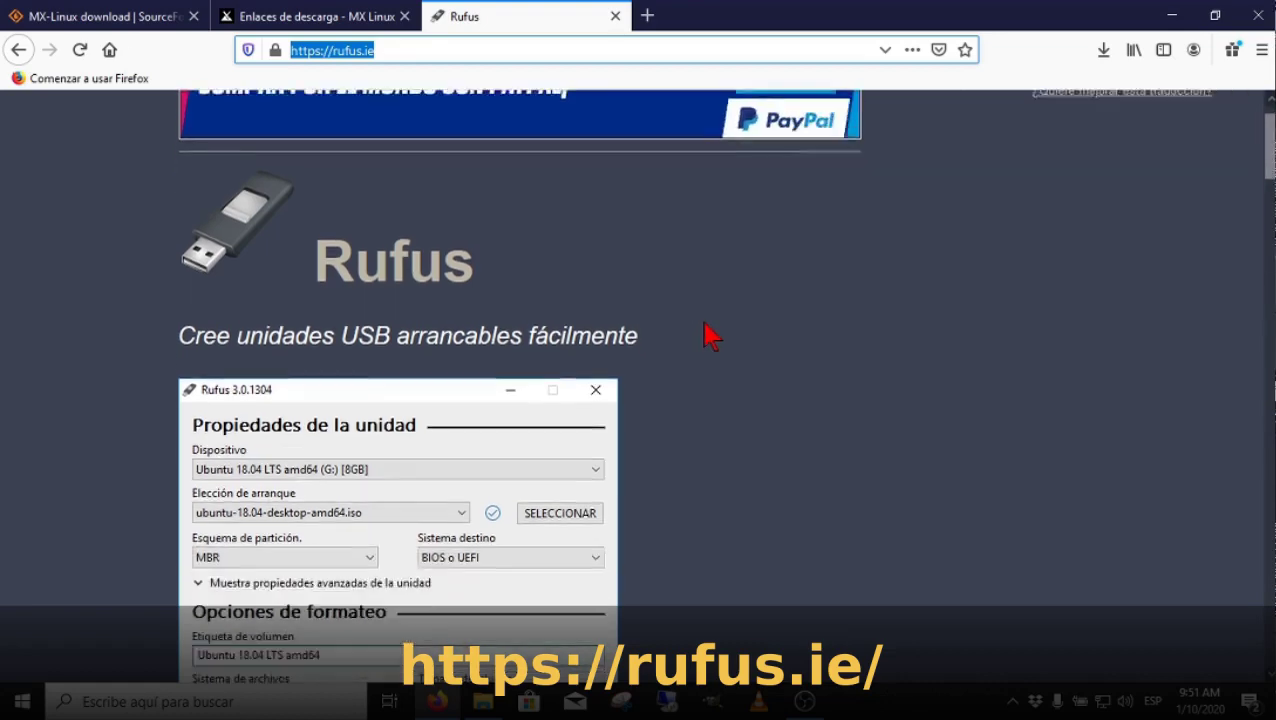
scroll(709, 336, down, 8)
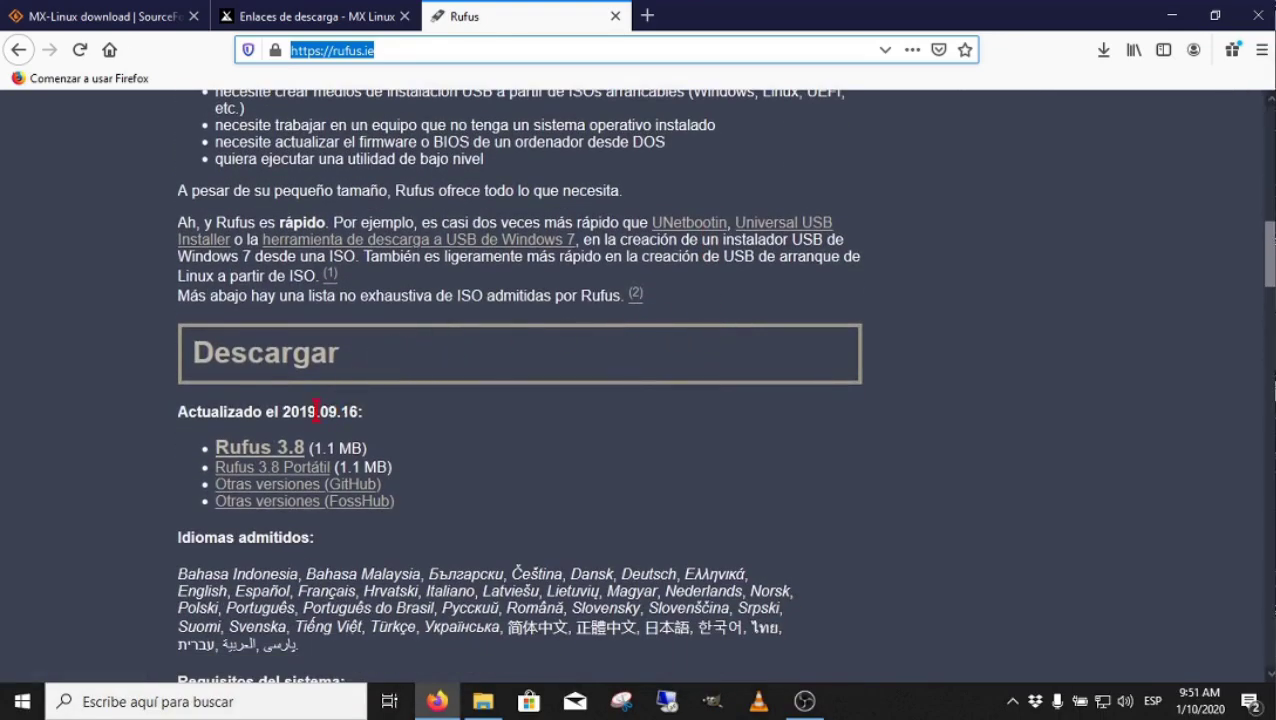
click(260, 452)
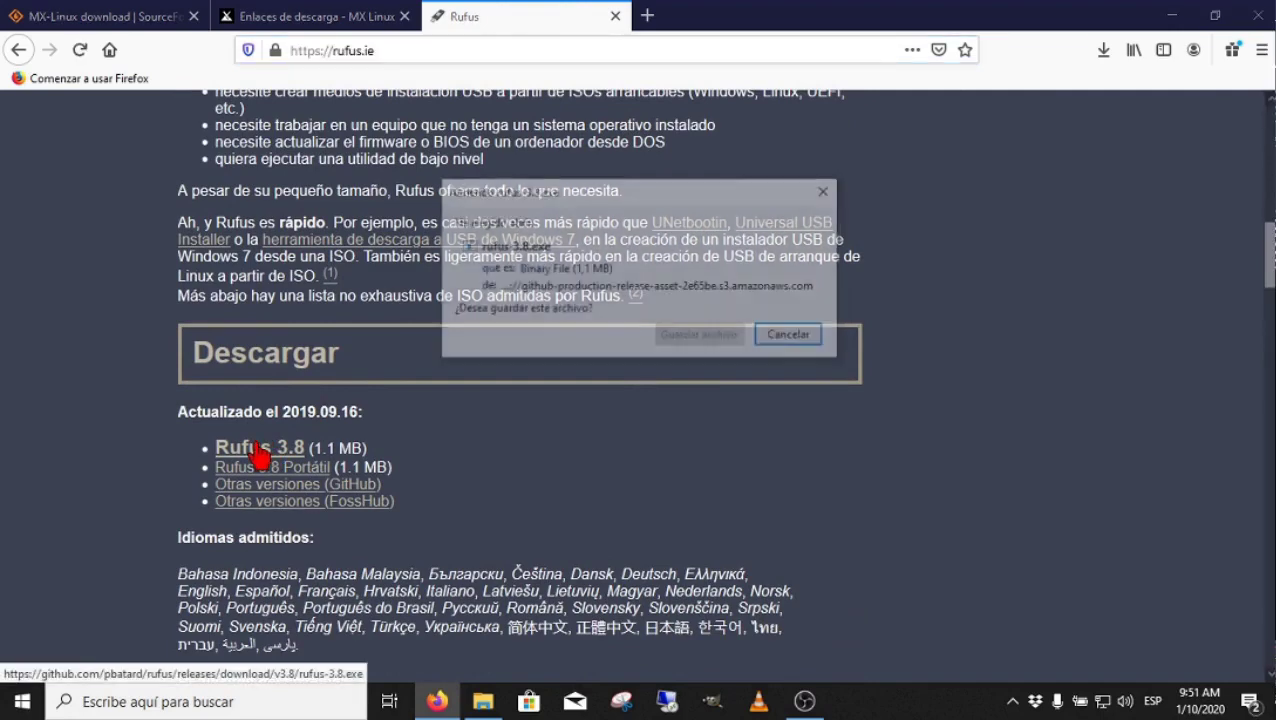
click(670, 338)
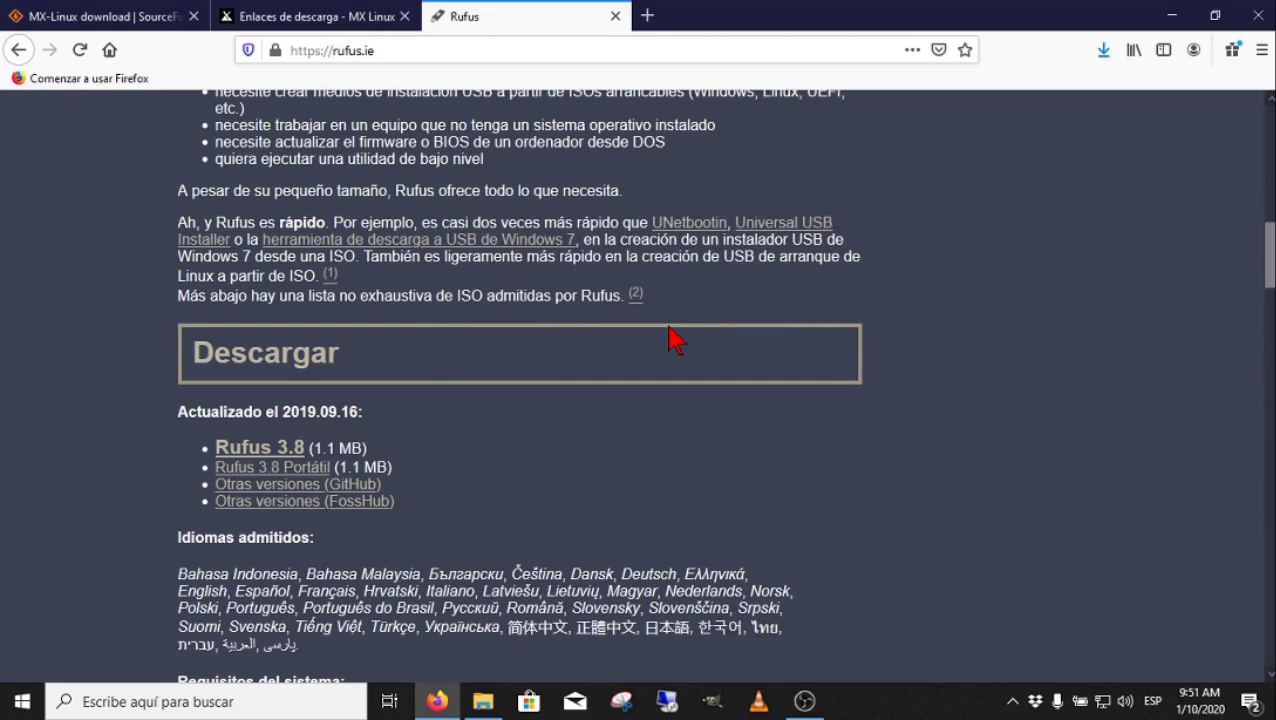
click(1103, 50)
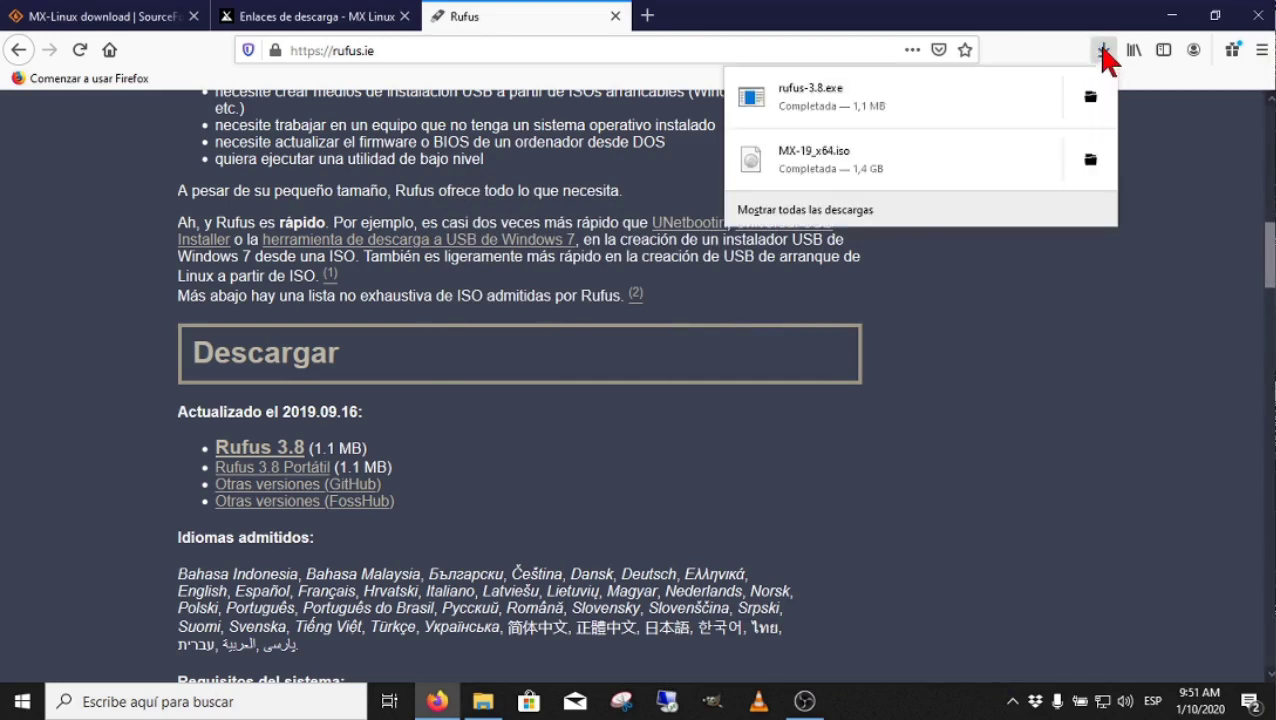
click(1089, 100)
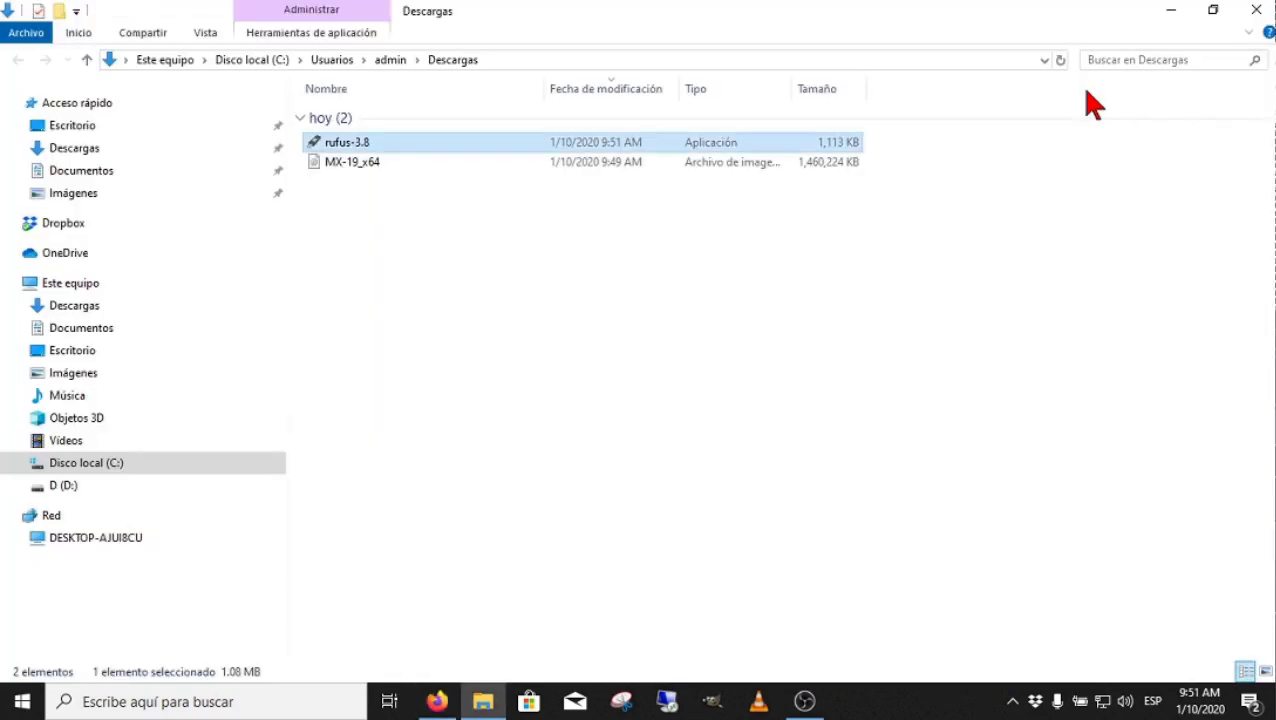
Launch the rufus-3.8 application from the Descargas folder.
click(616, 323)
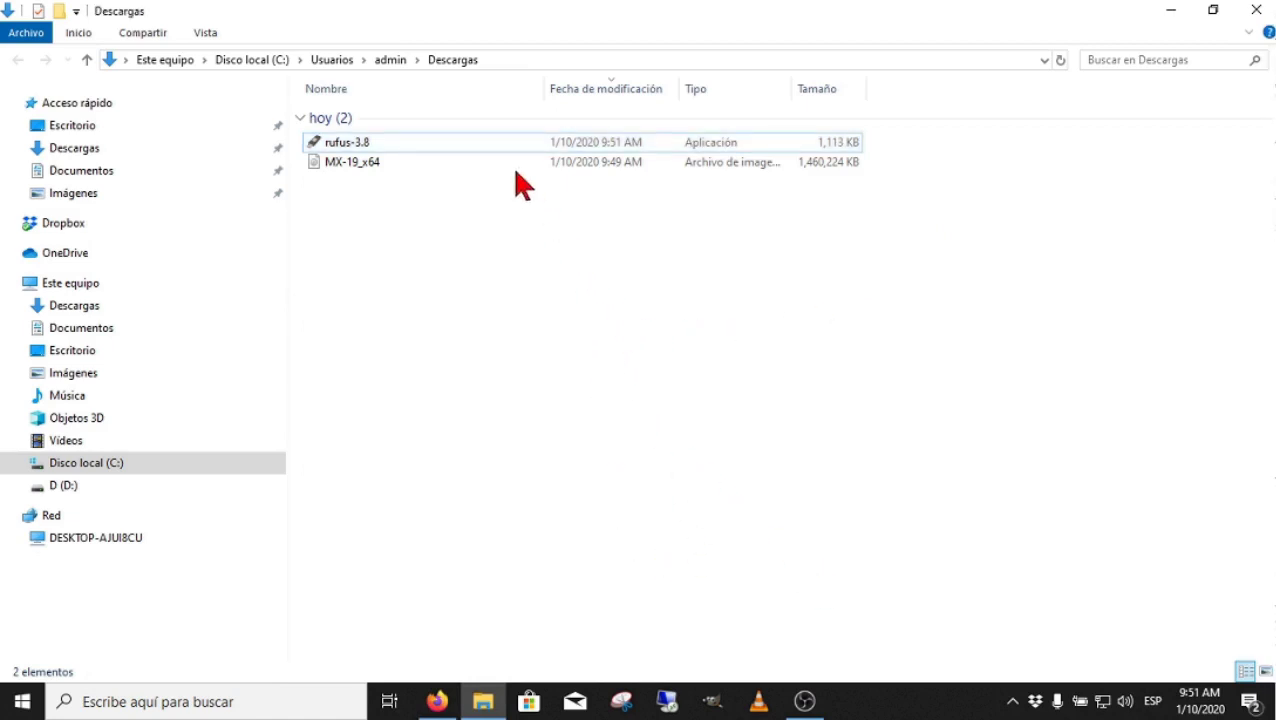
click(350, 148)
click(350, 148)
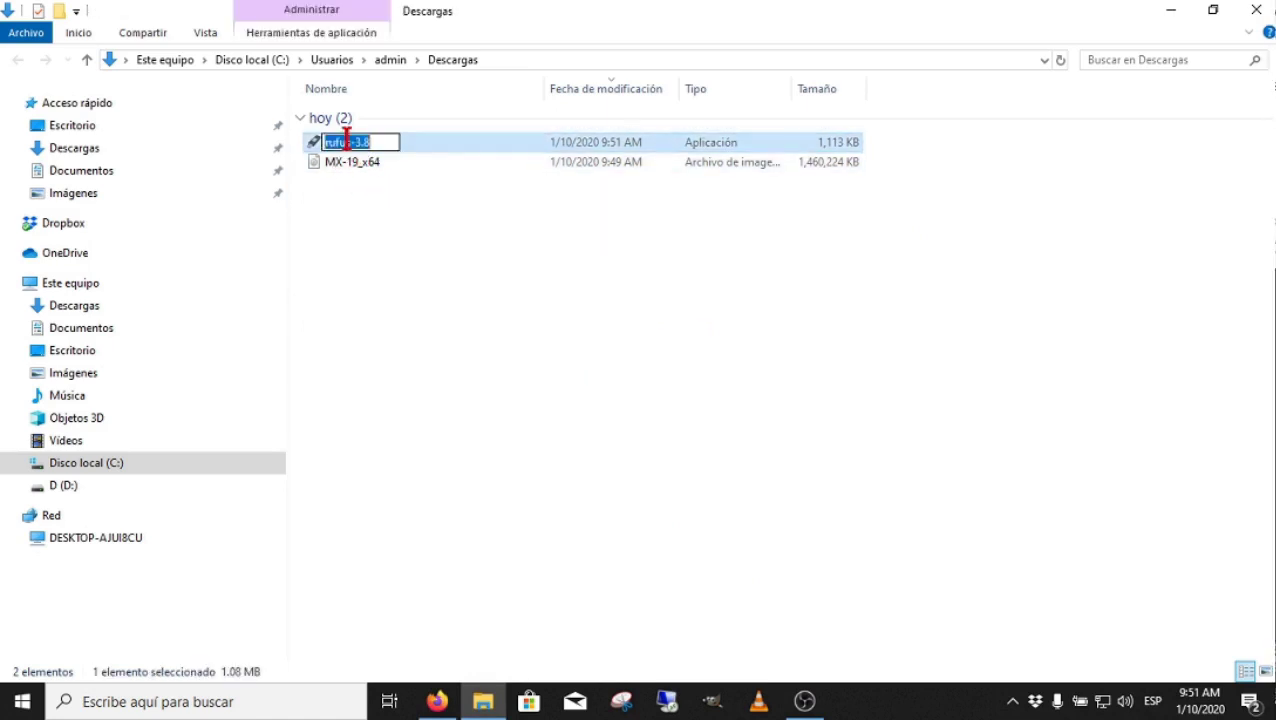
click(373, 236)
double_click(330, 148)
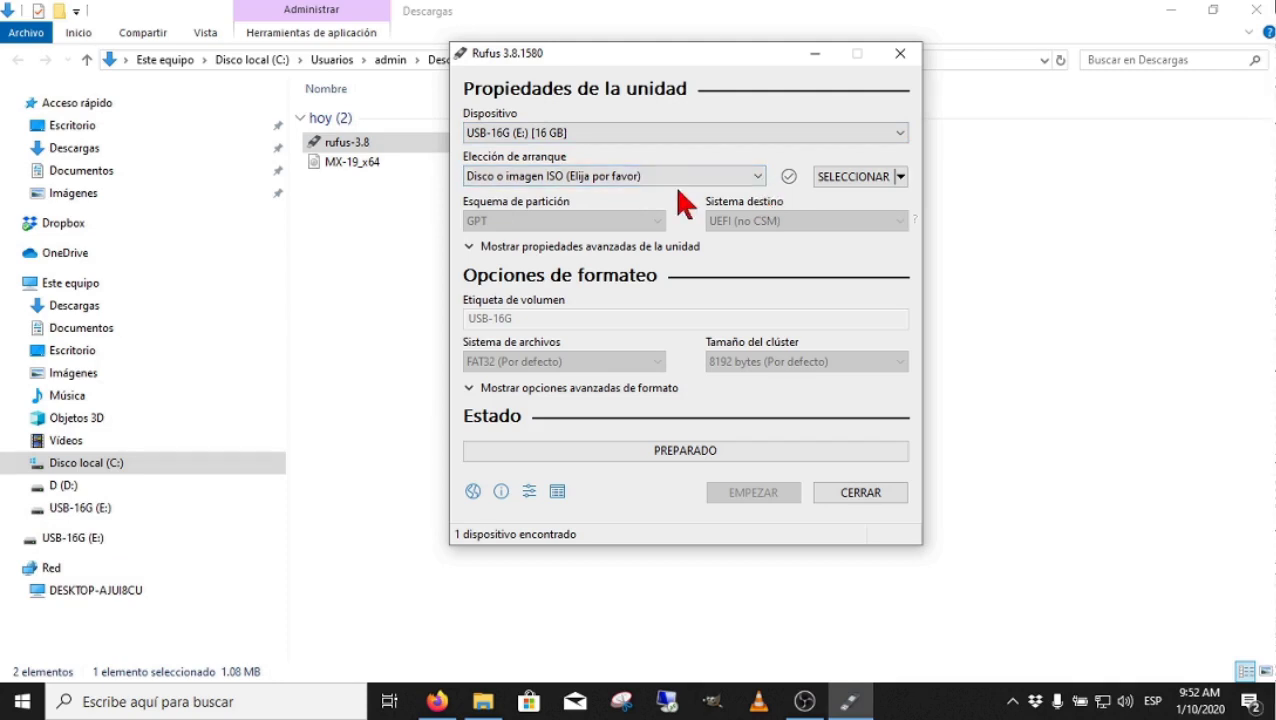
Load MX-19_x64.iso from Descargas as the Rufus boot image and set the partition scheme to GPT.
click(862, 182)
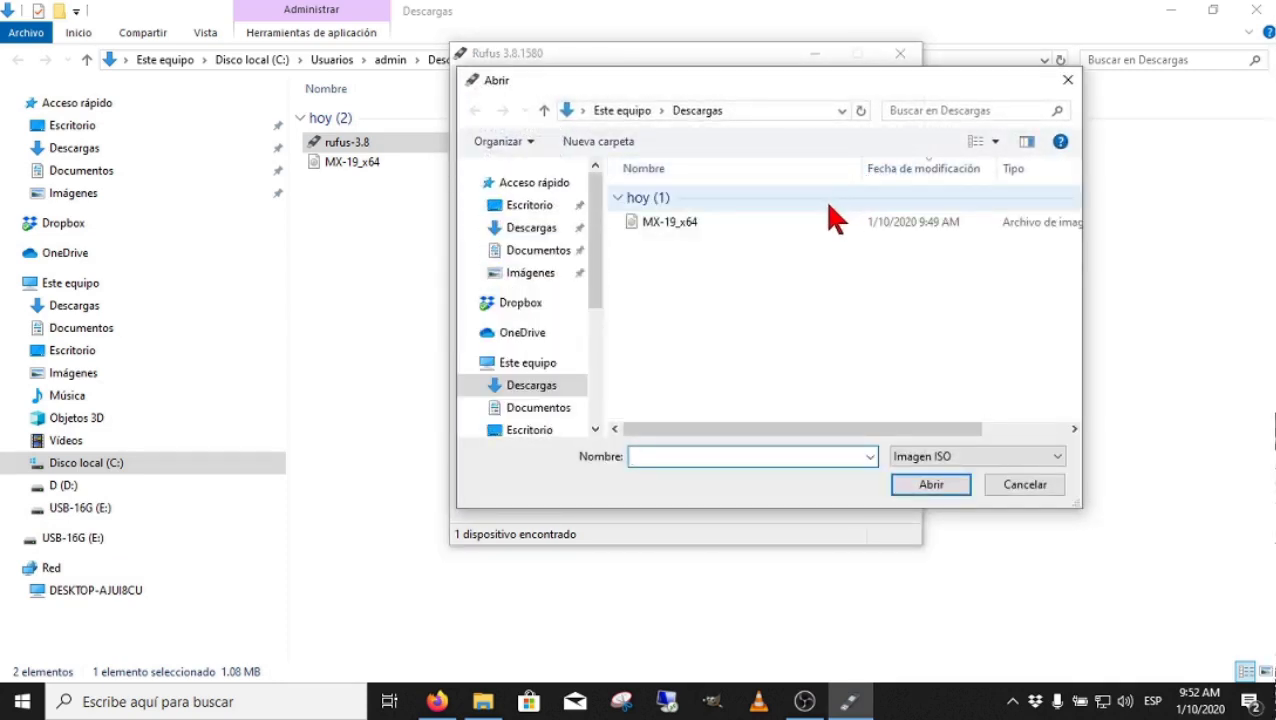
click(665, 228)
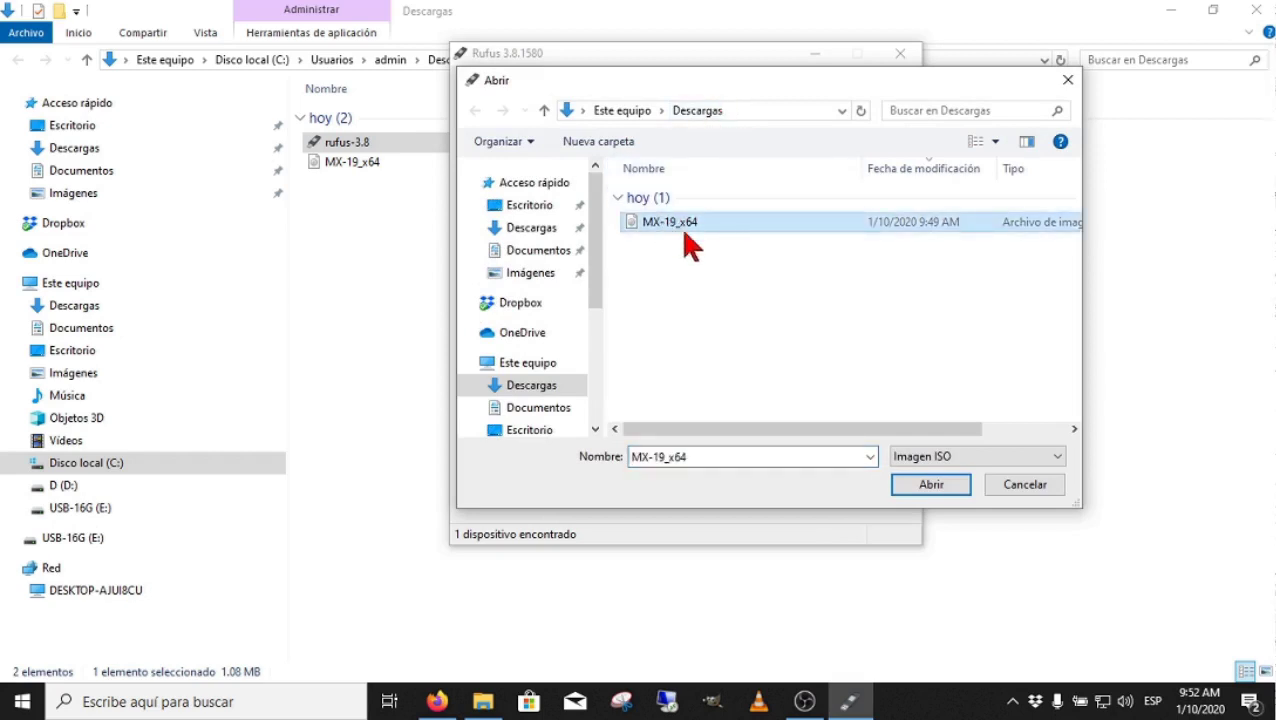
click(931, 485)
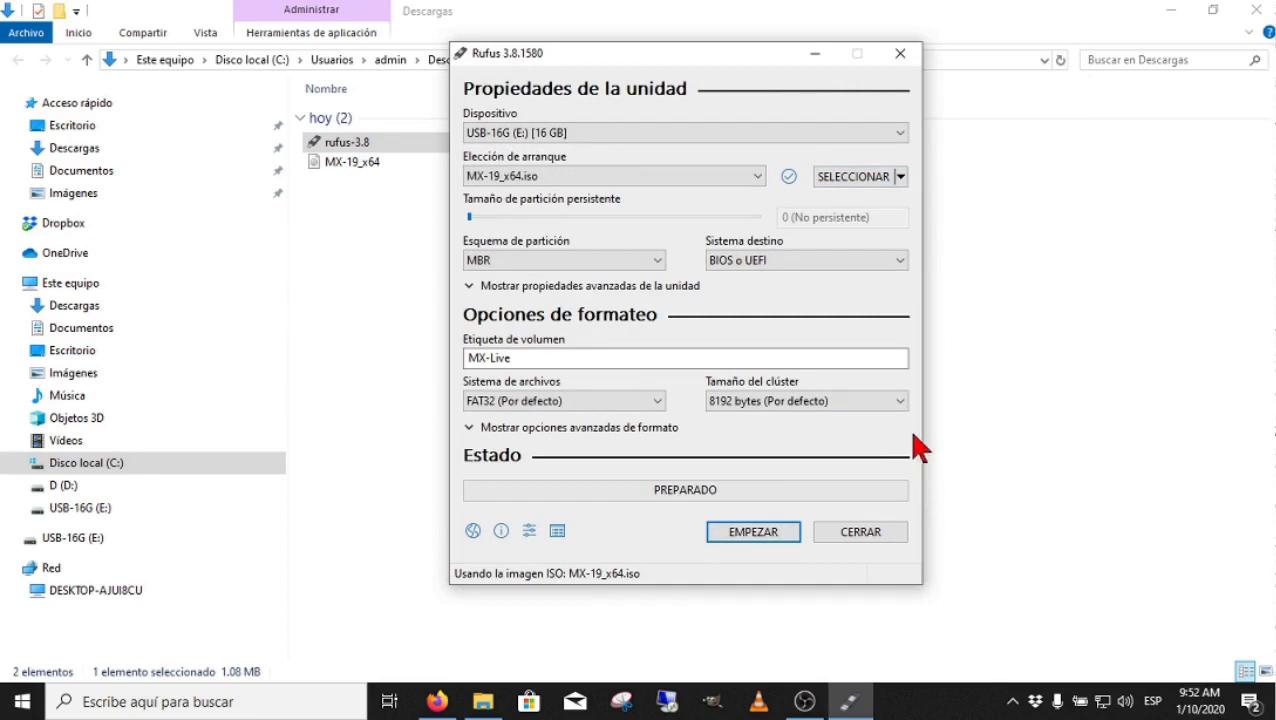
click(660, 266)
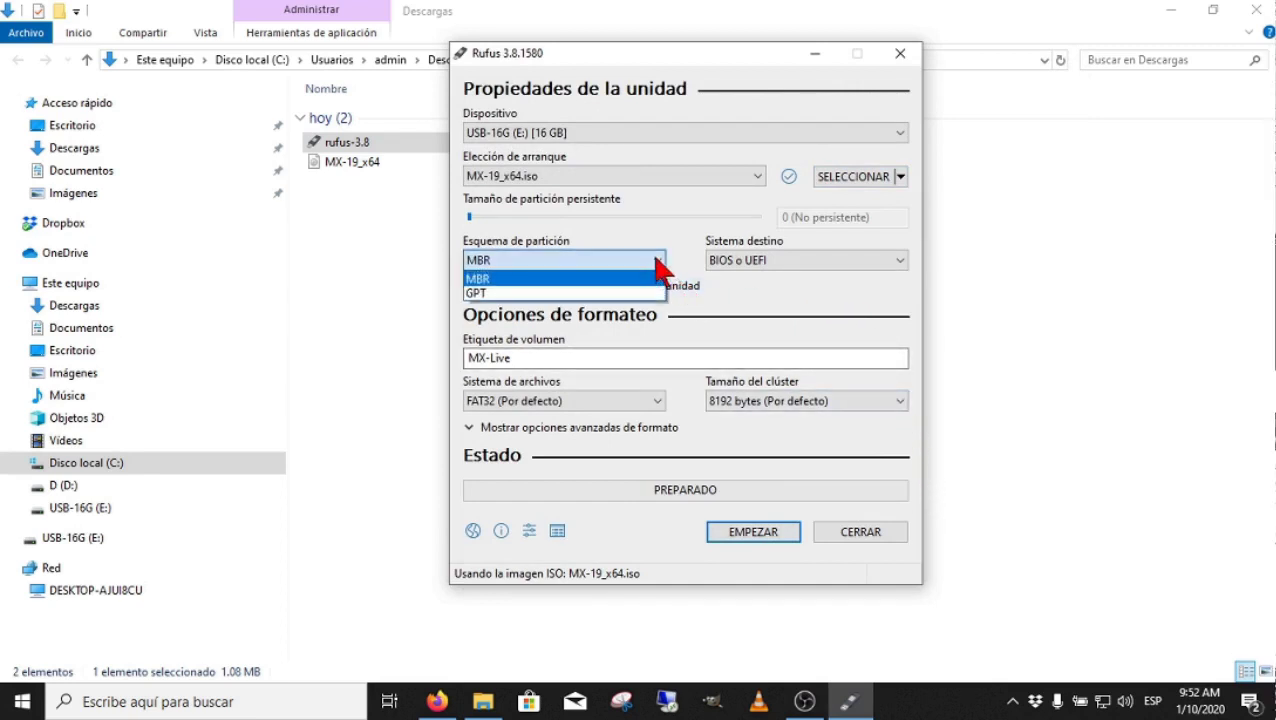
click(614, 293)
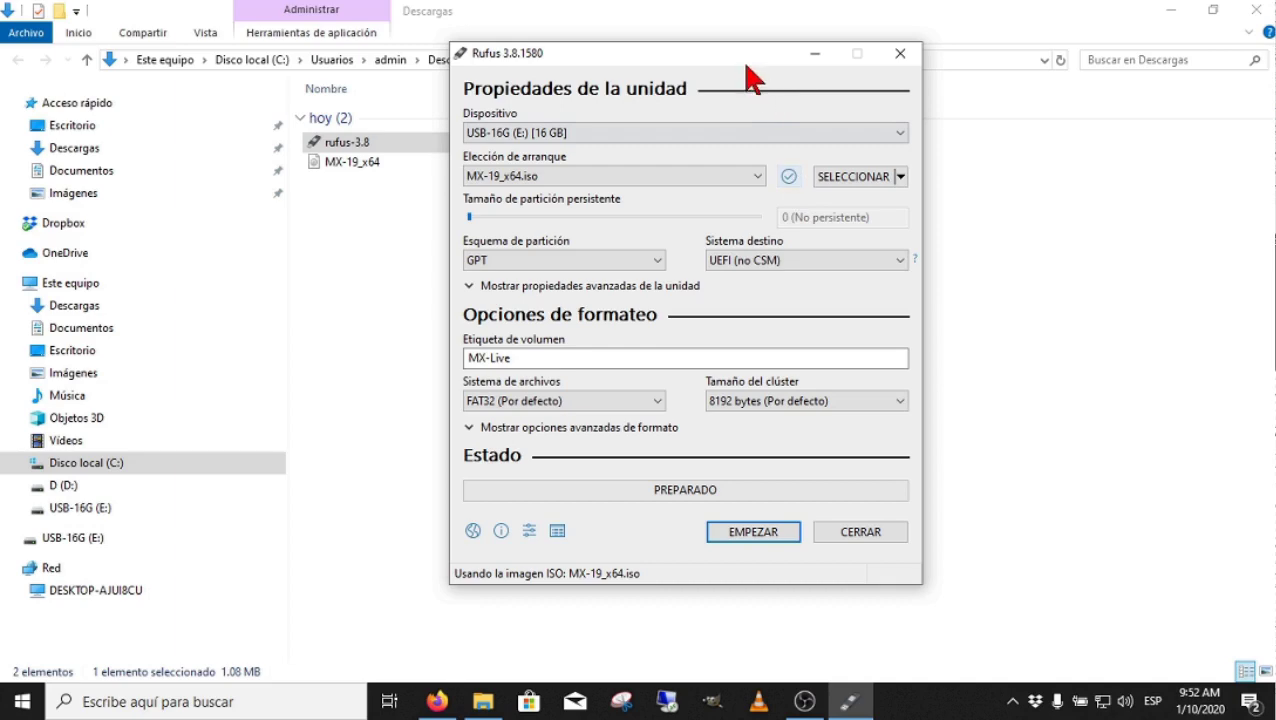
Compute the MD5, SHA1 and SHA256 checksums of the selected MX-19_x64.iso image in Rufus.
drag(731, 57, 1063, 55)
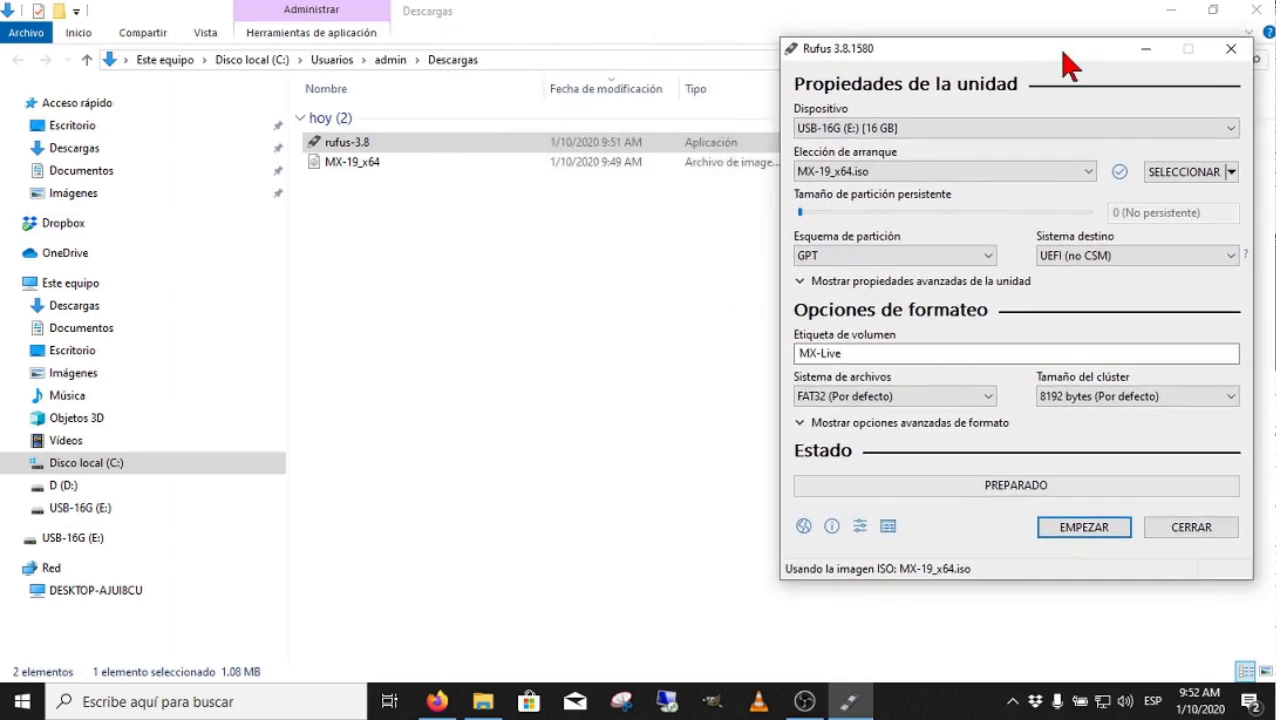
click(1120, 173)
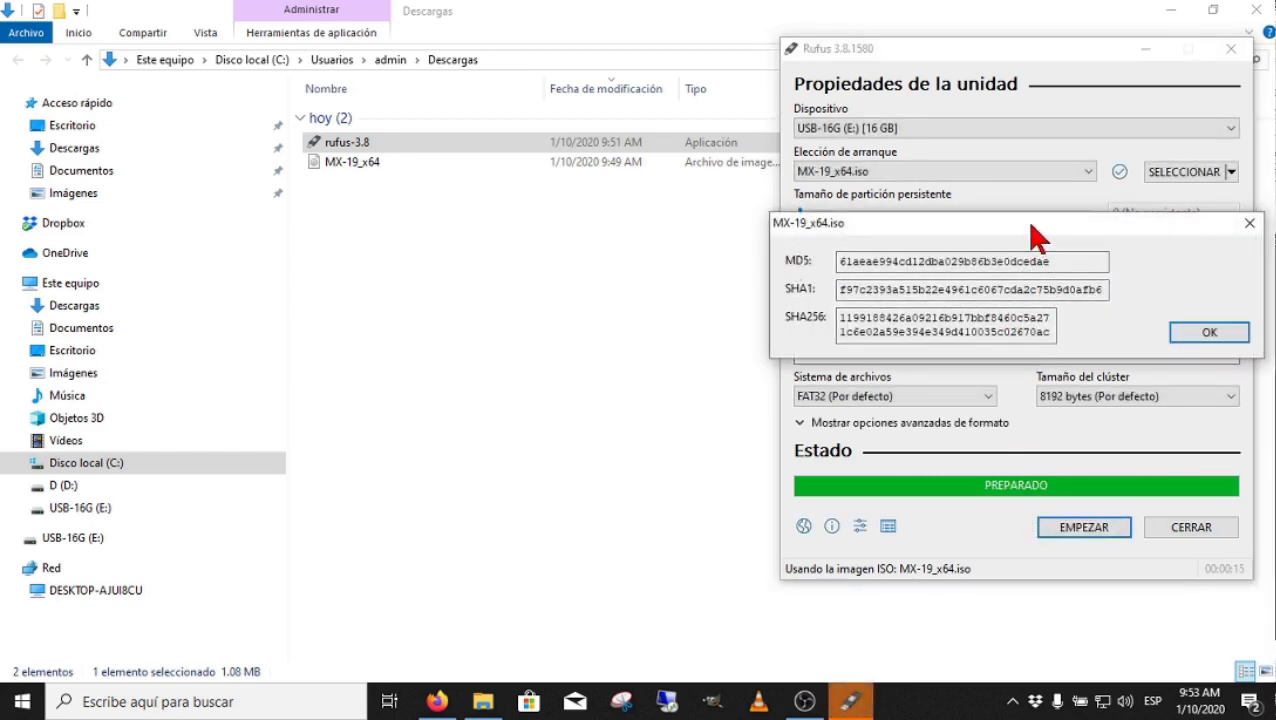
drag(1031, 225, 1040, 225)
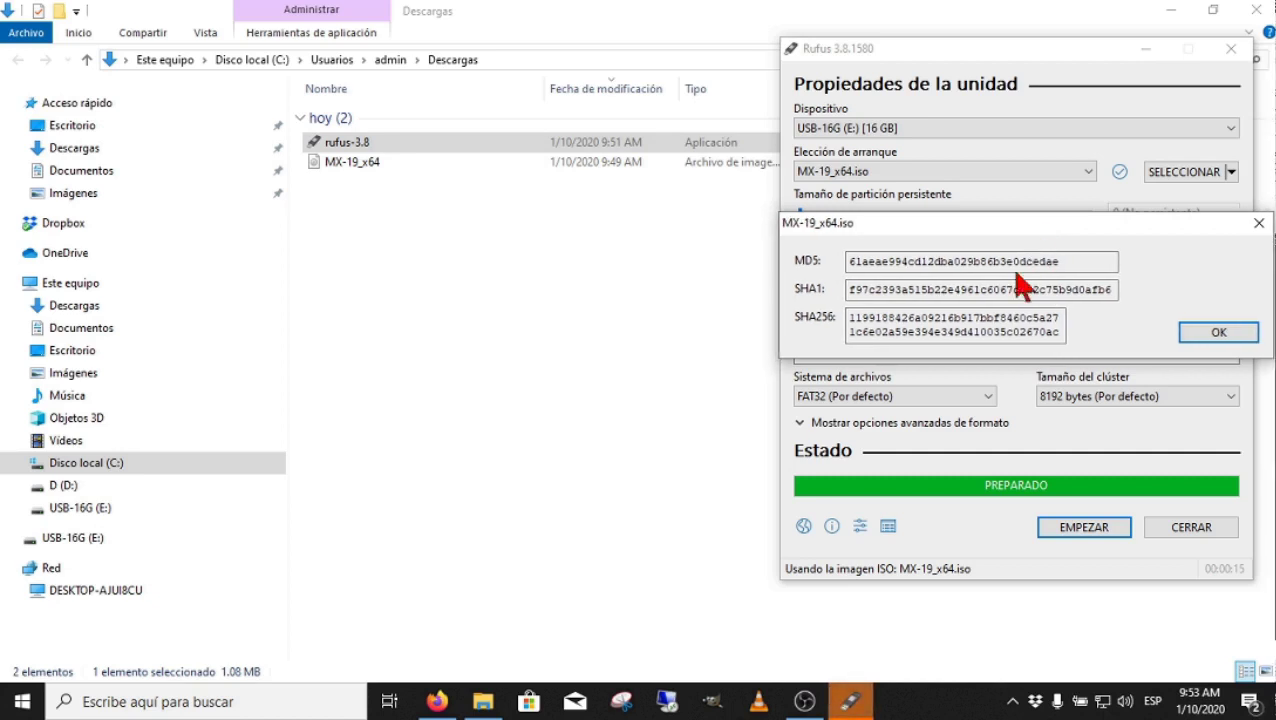
Switch to Firefox, find the md5sum of MX-19_x64.iso on the MX Linux download links page and highlight that line.
click(437, 701)
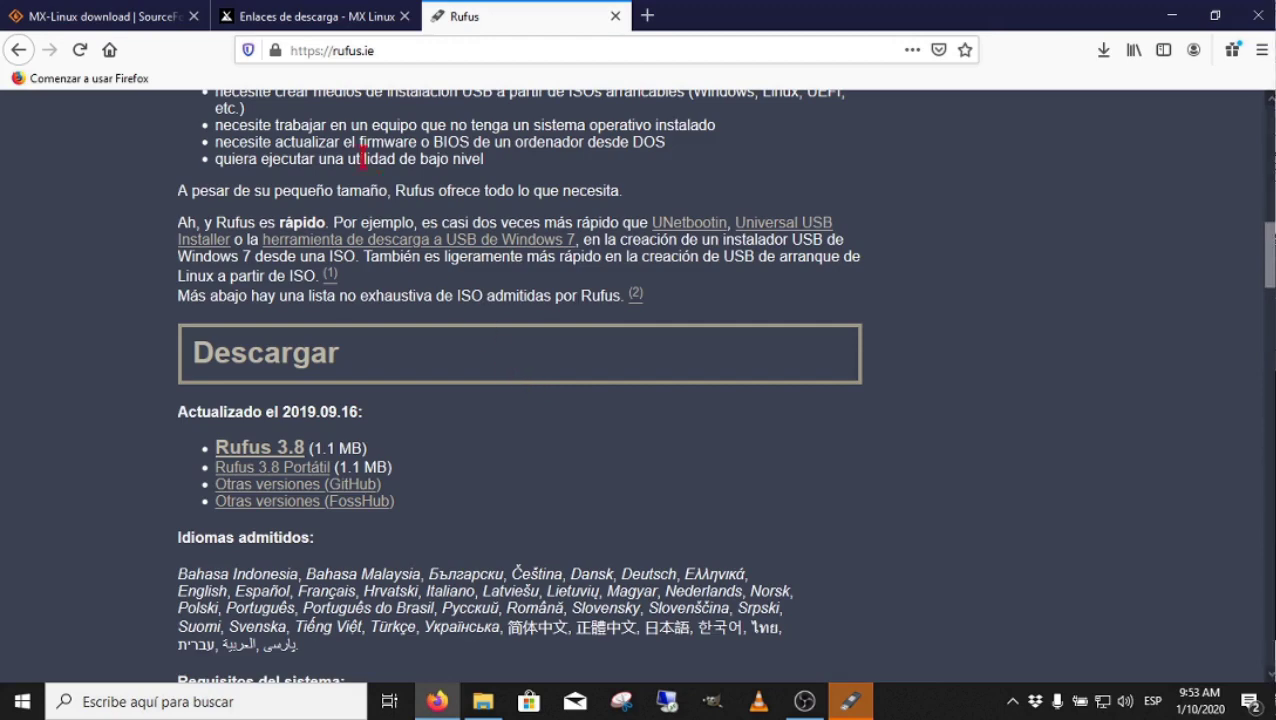
click(116, 22)
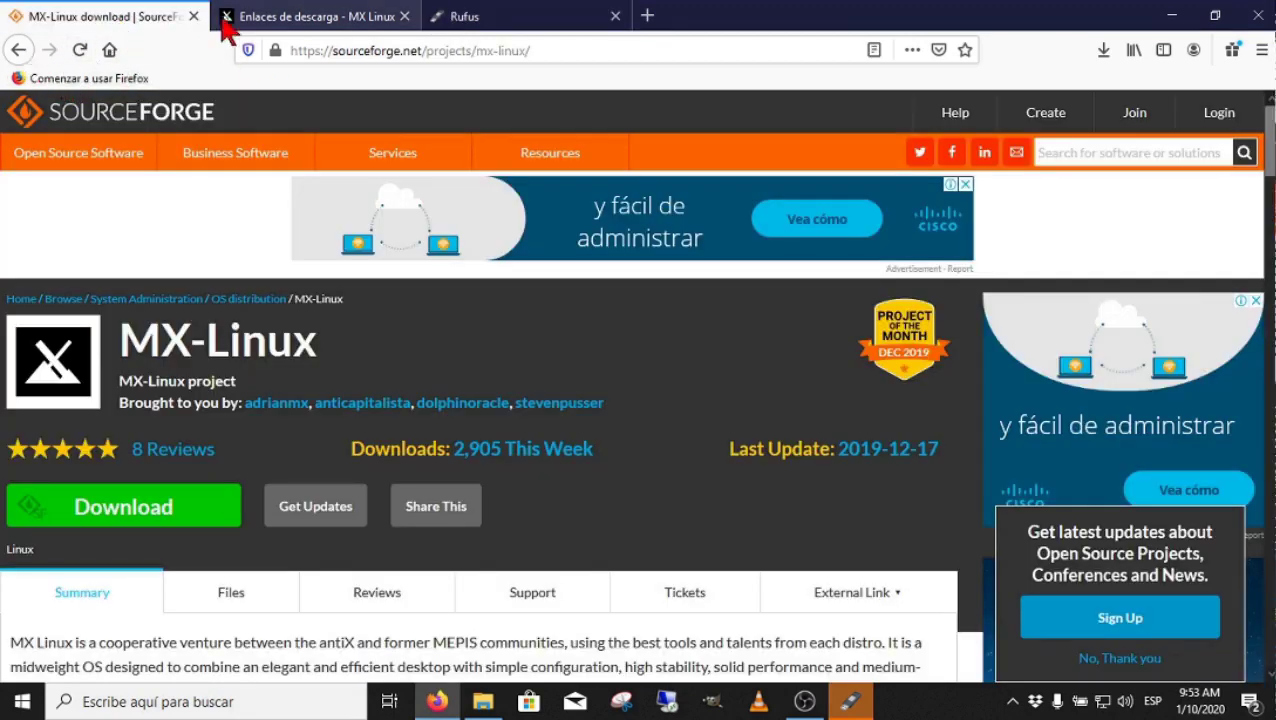
click(273, 19)
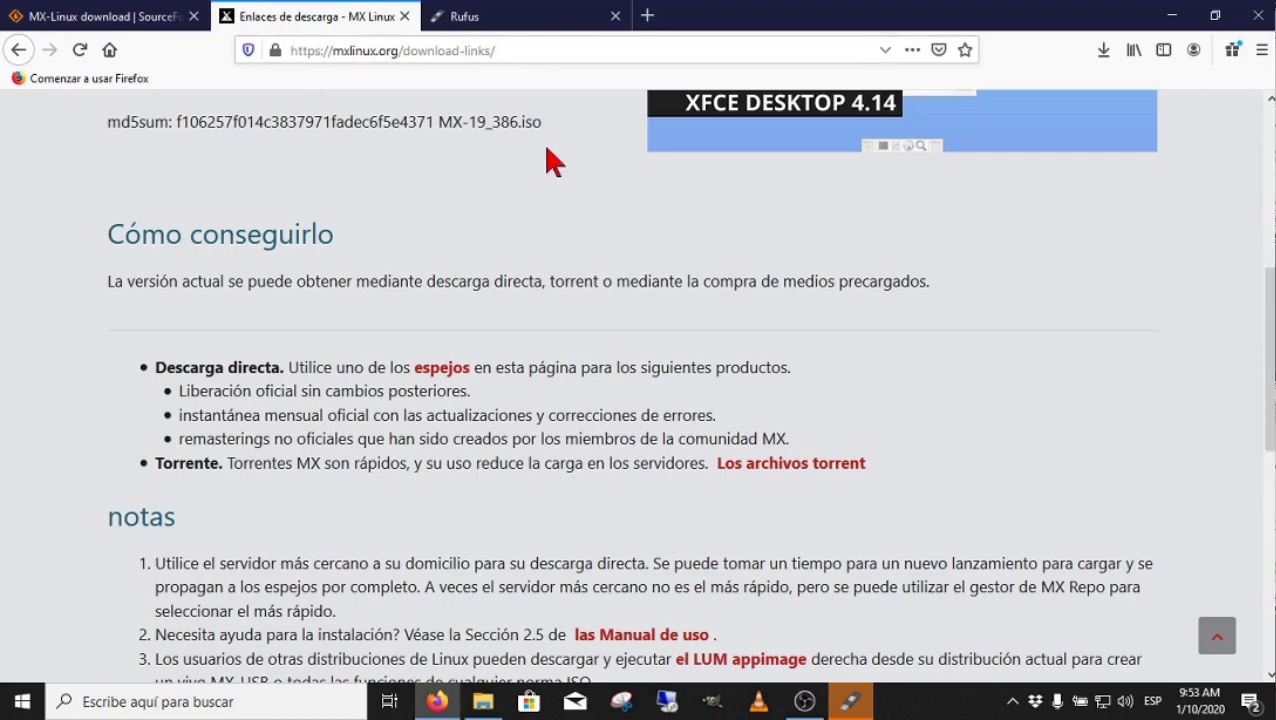
scroll(552, 222, up, 5)
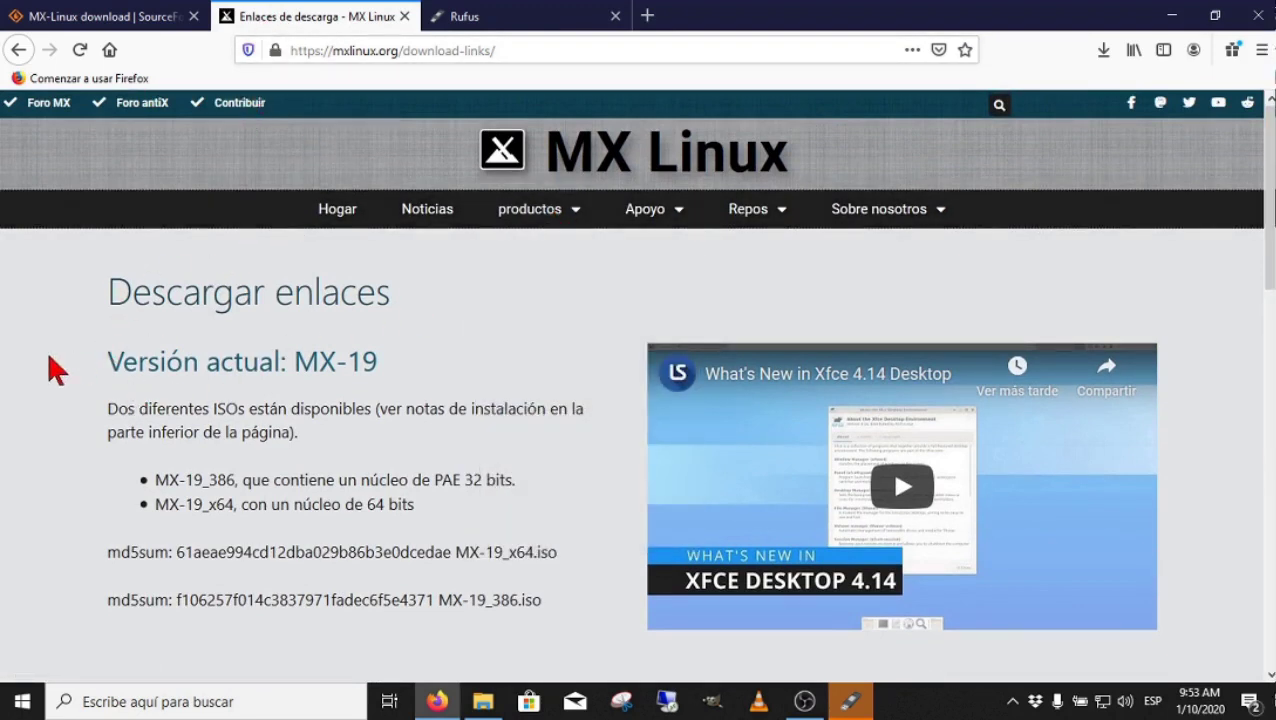
scroll(239, 421, down, 3)
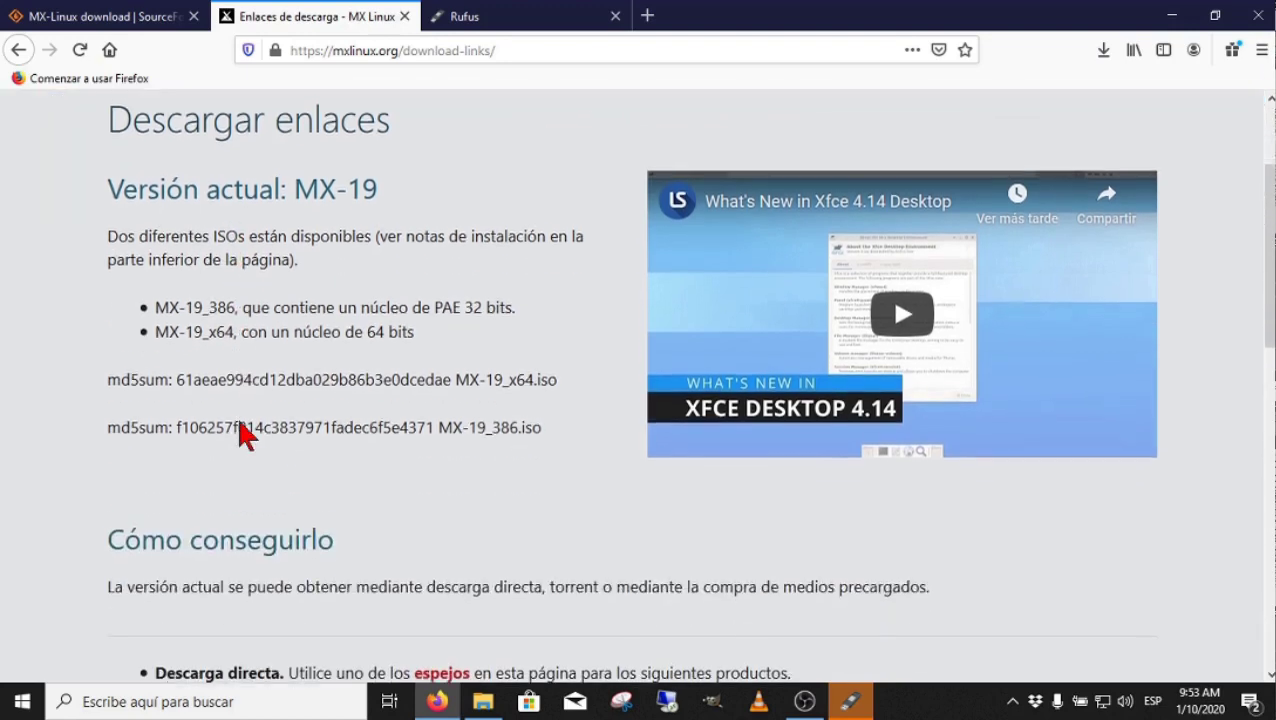
scroll(236, 425, up, 1)
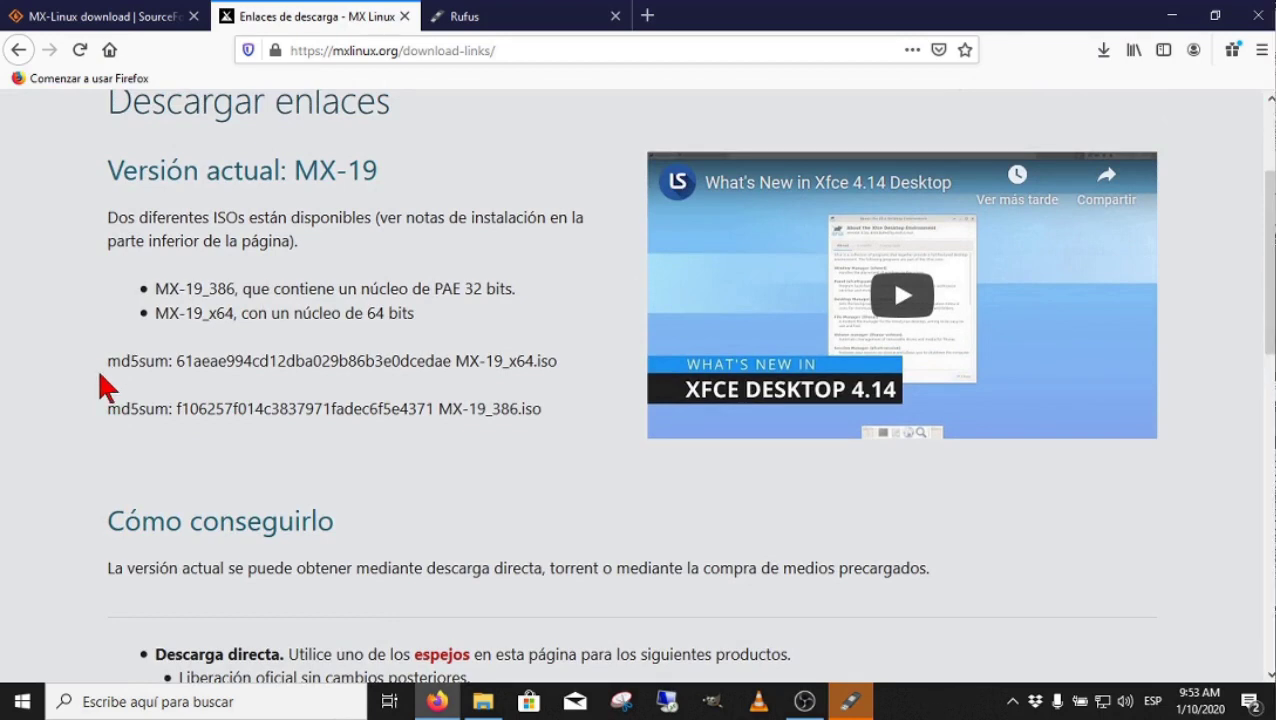
drag(108, 363, 592, 372)
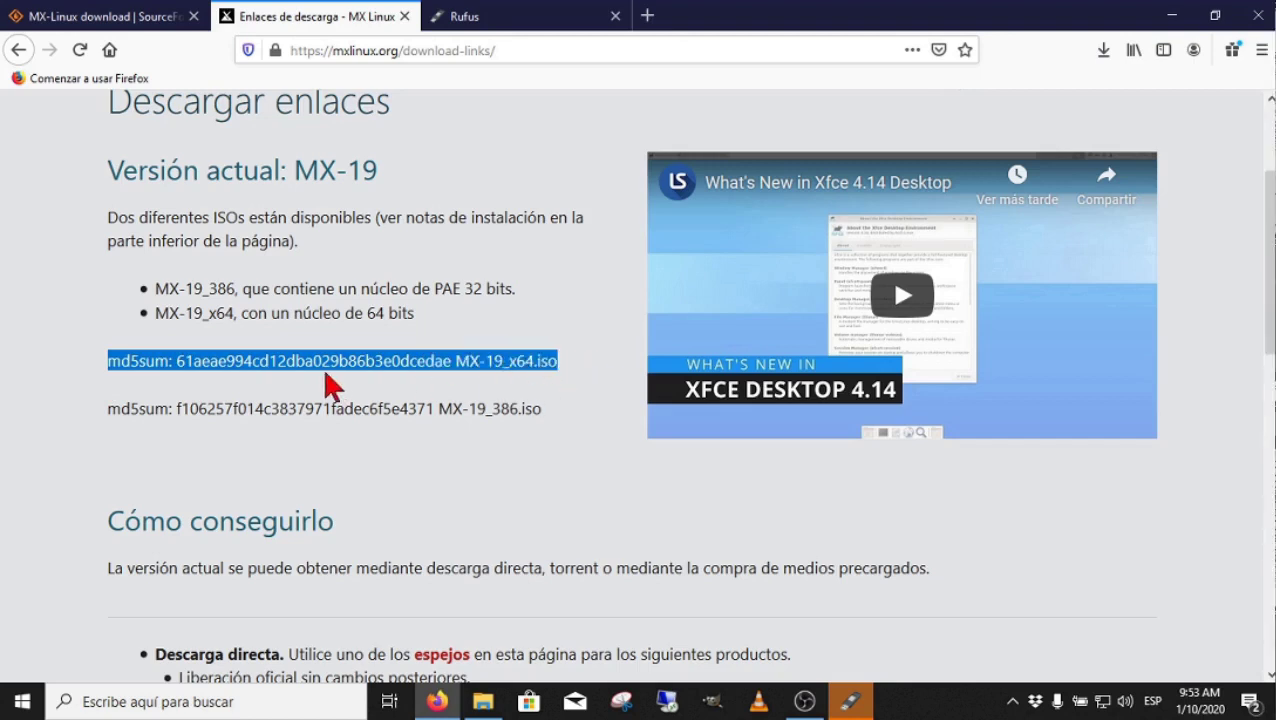
Return to Rufus, compare its computed MD5 with the highlighted md5sum on the web page, and close the checksum dialog.
click(849, 701)
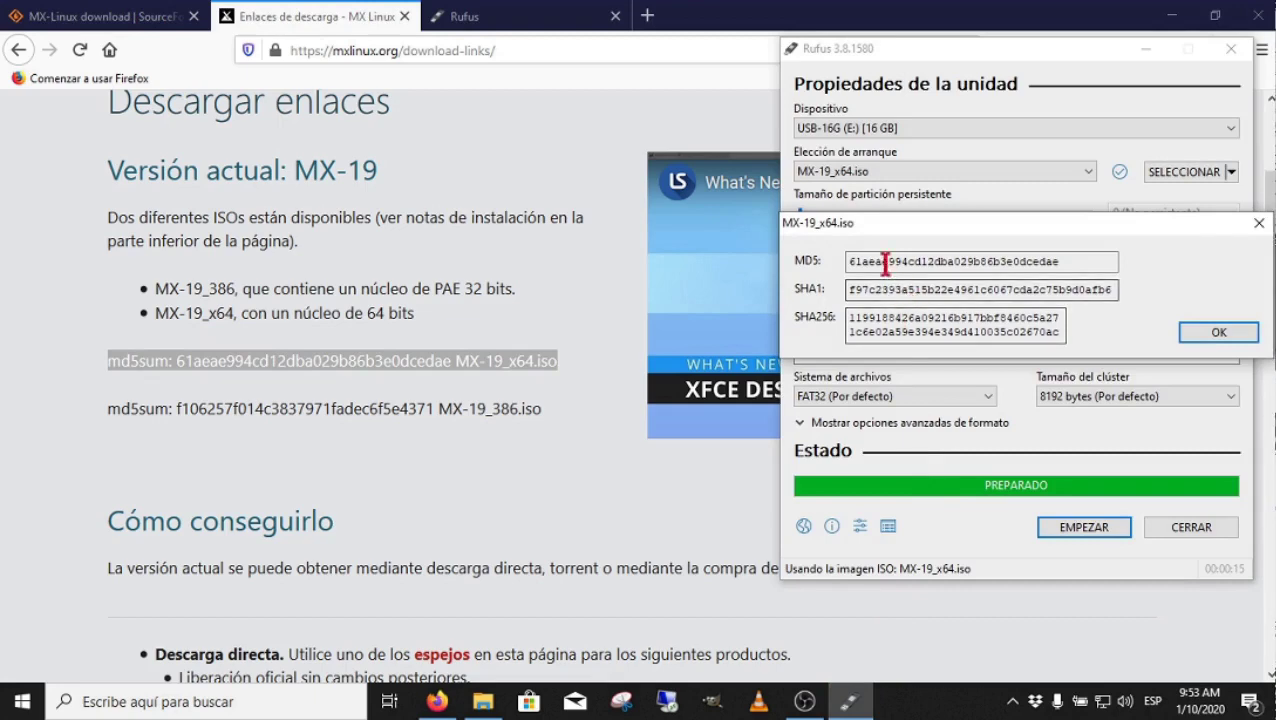
drag(879, 227, 224, 392)
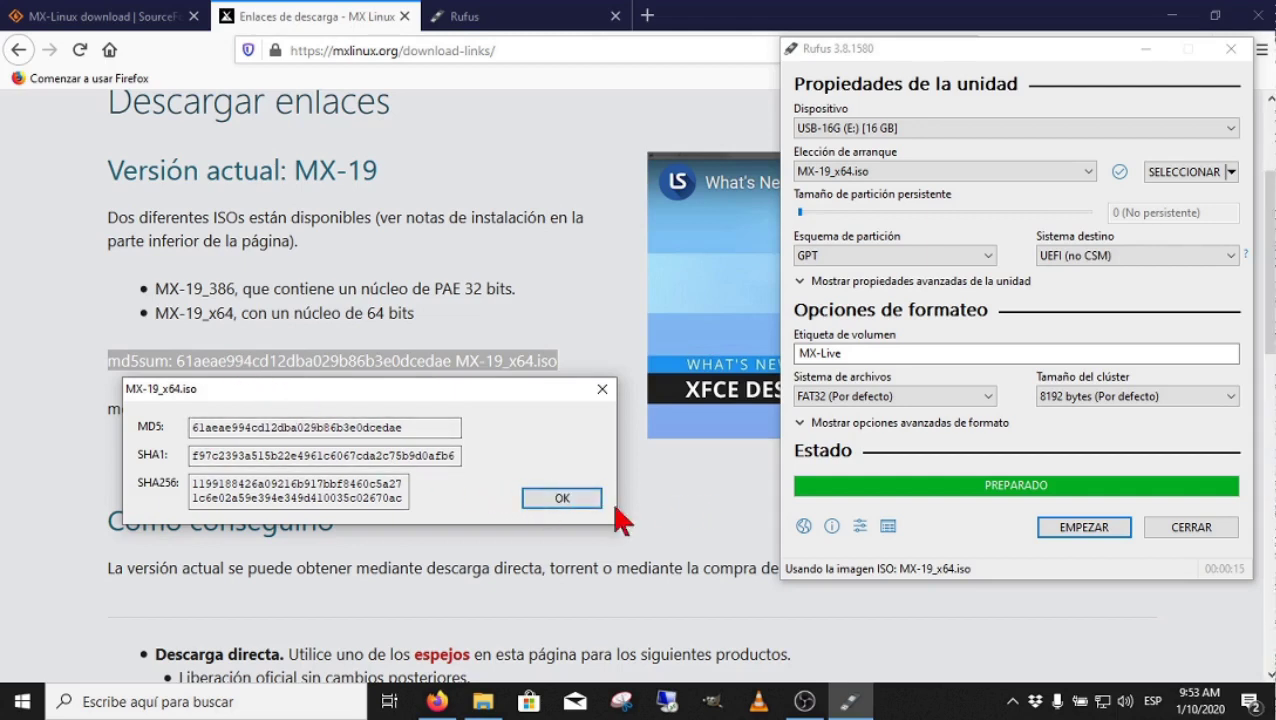
click(556, 500)
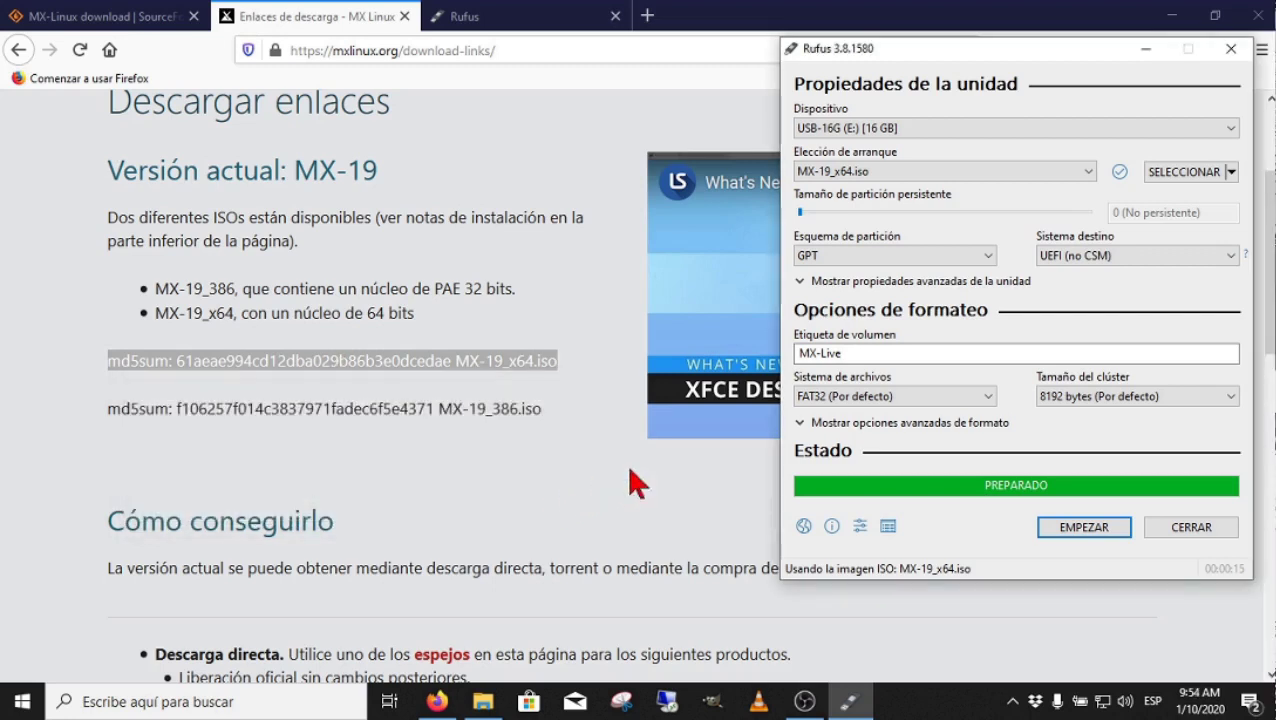
Start writing the MX-19_x64.iso image to the USB-16G (E:) drive.
drag(965, 57, 617, 121)
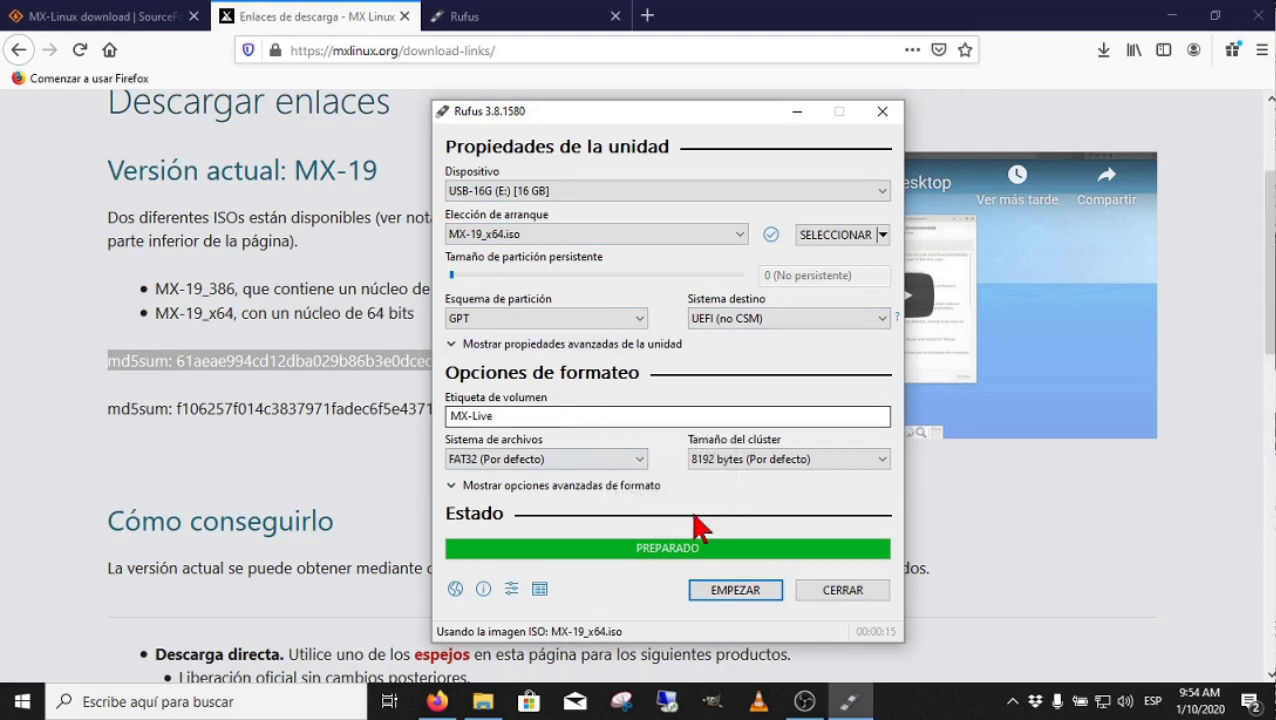
click(735, 592)
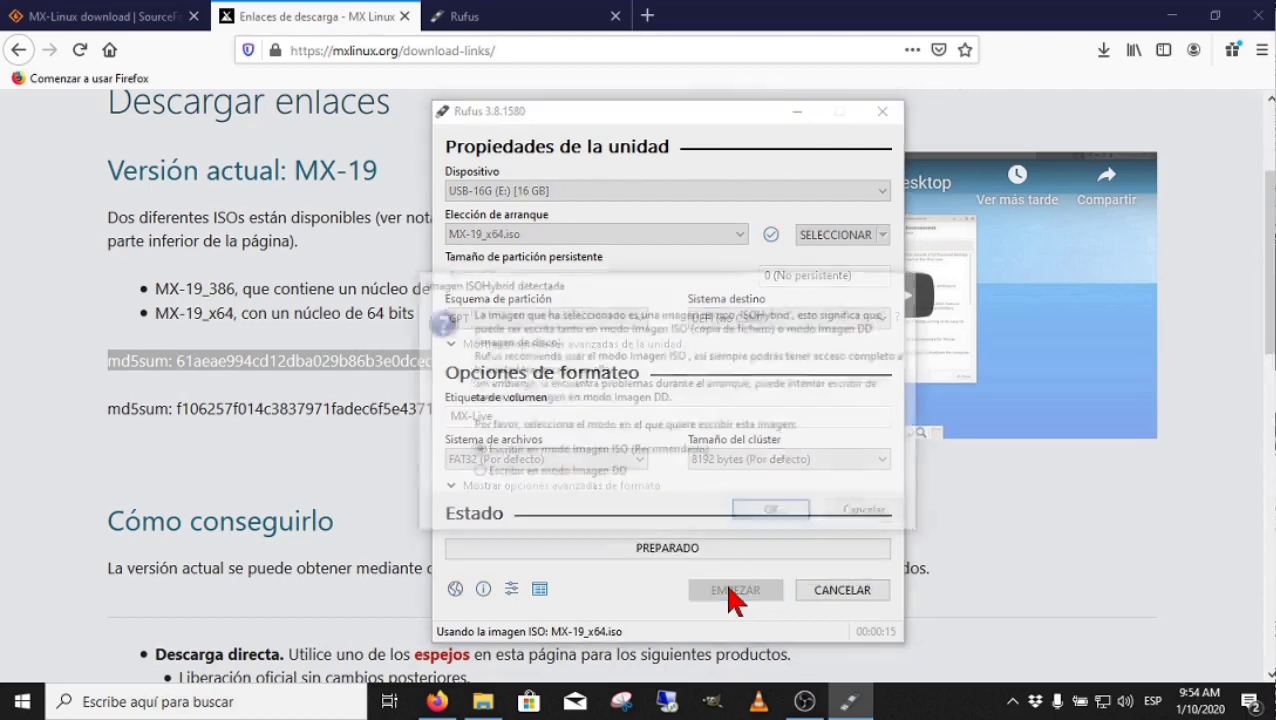